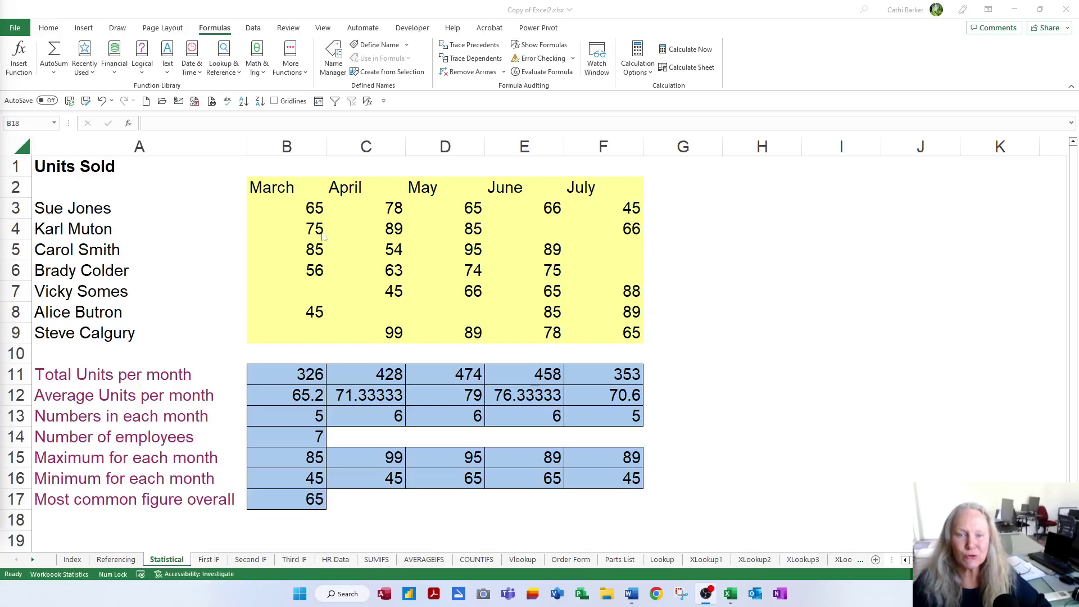
# Open the First IF worksheet.
pyautogui.click(209, 561)
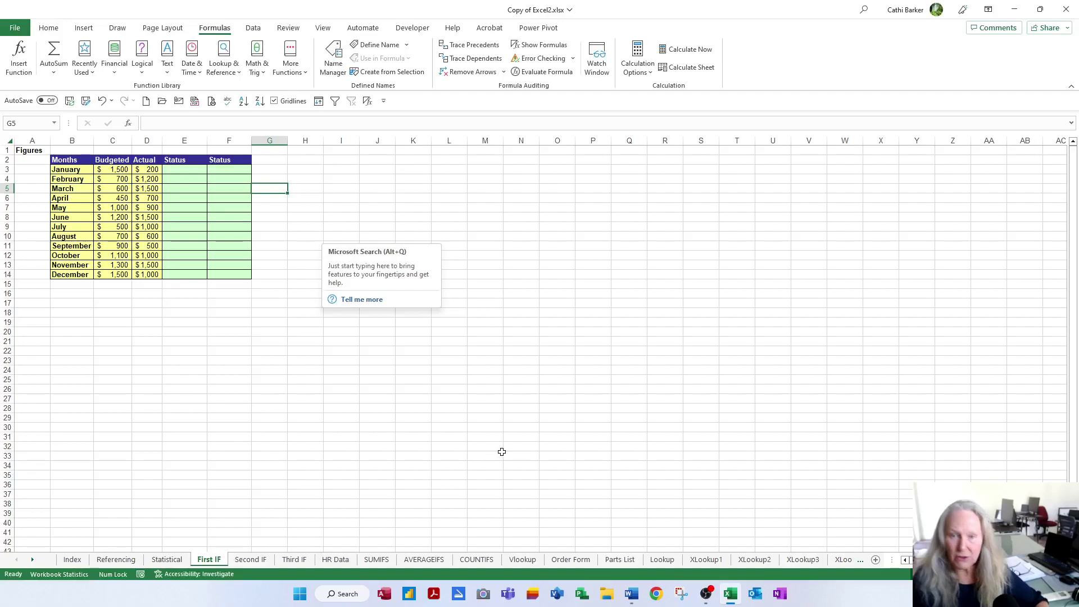
pyautogui.scroll(5, 493, 440)
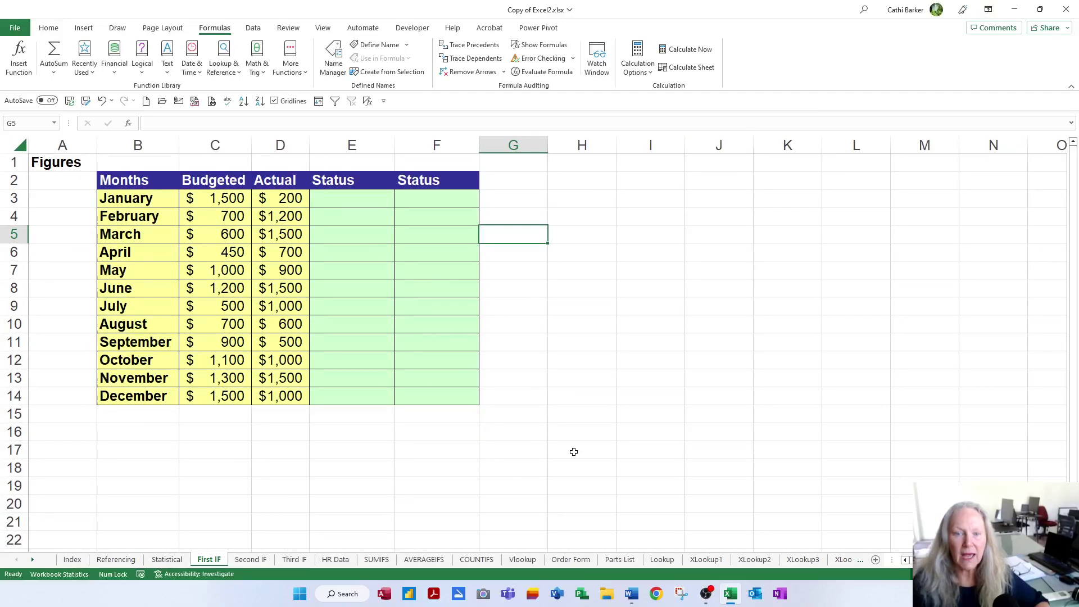
pyautogui.scroll(2, 573, 451)
# Begin an IF formula in cell E3 with a logical test of whether actual D3 is greater than budgeted C3.
pyautogui.click(475, 222)
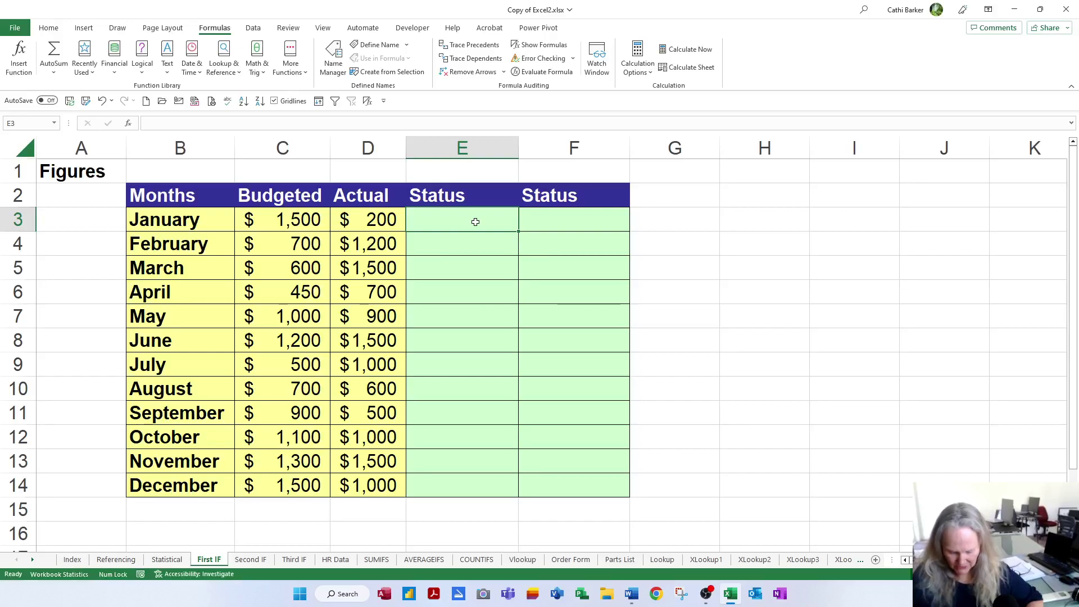
pyautogui.write('=i')
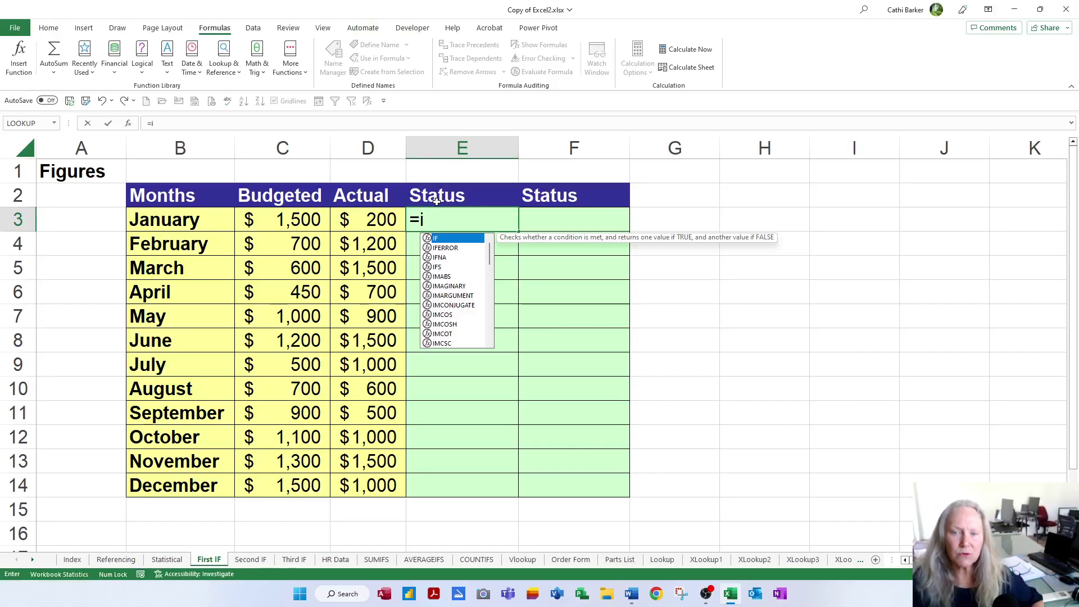
pyautogui.doubleClick(442, 240)
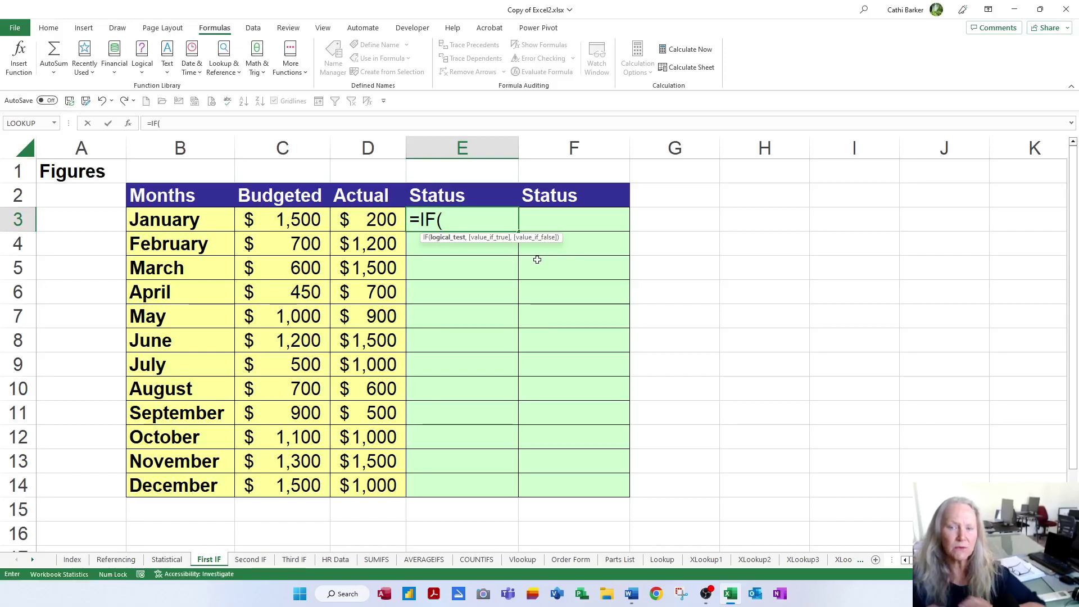
pyautogui.click(385, 221)
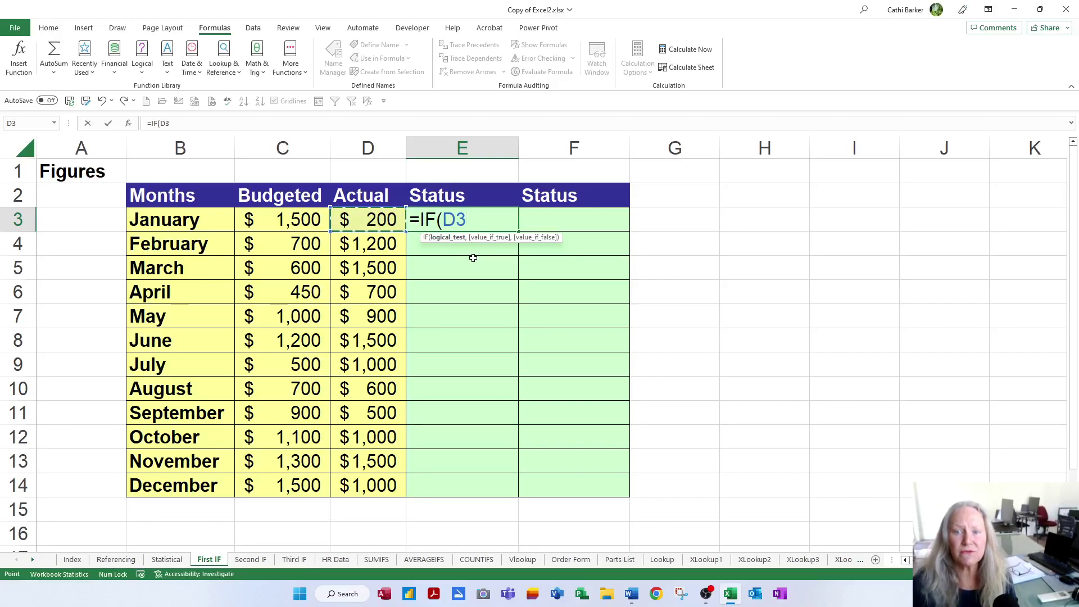
pyautogui.write('>')
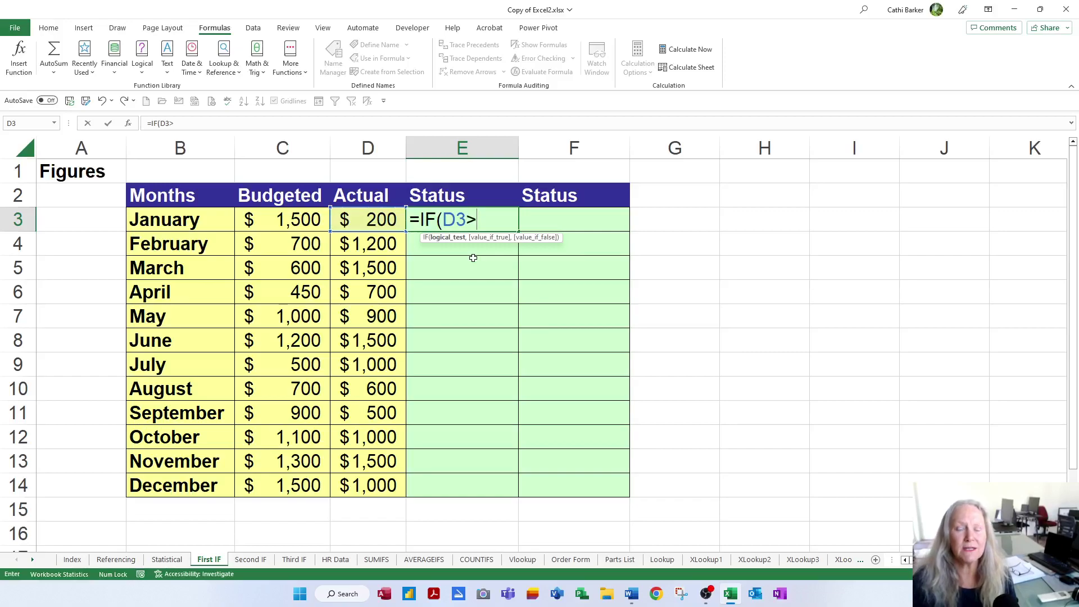
pyautogui.click(309, 223)
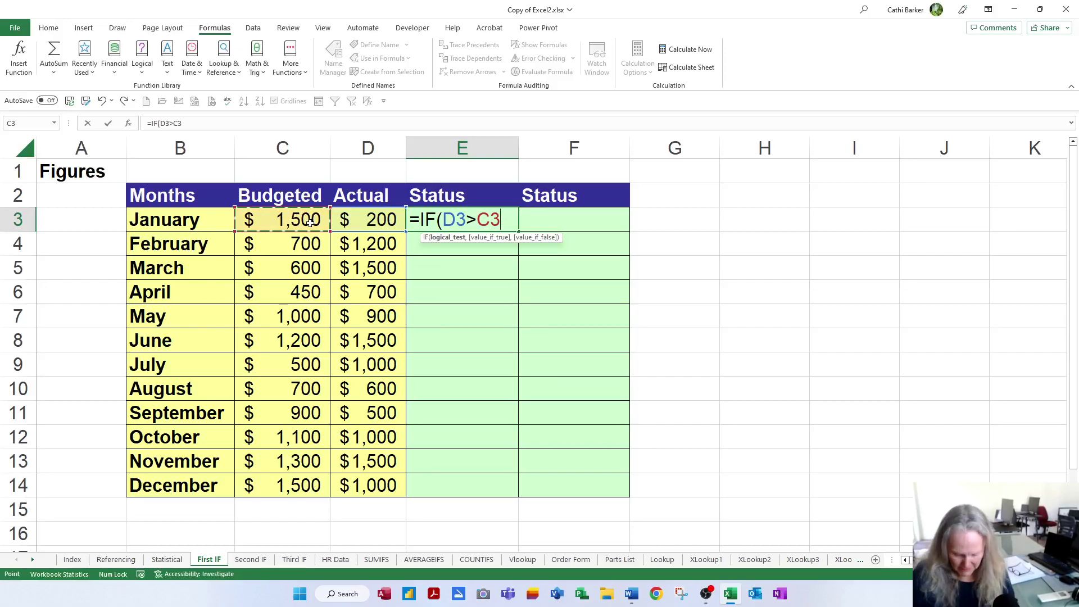
pyautogui.write(',')
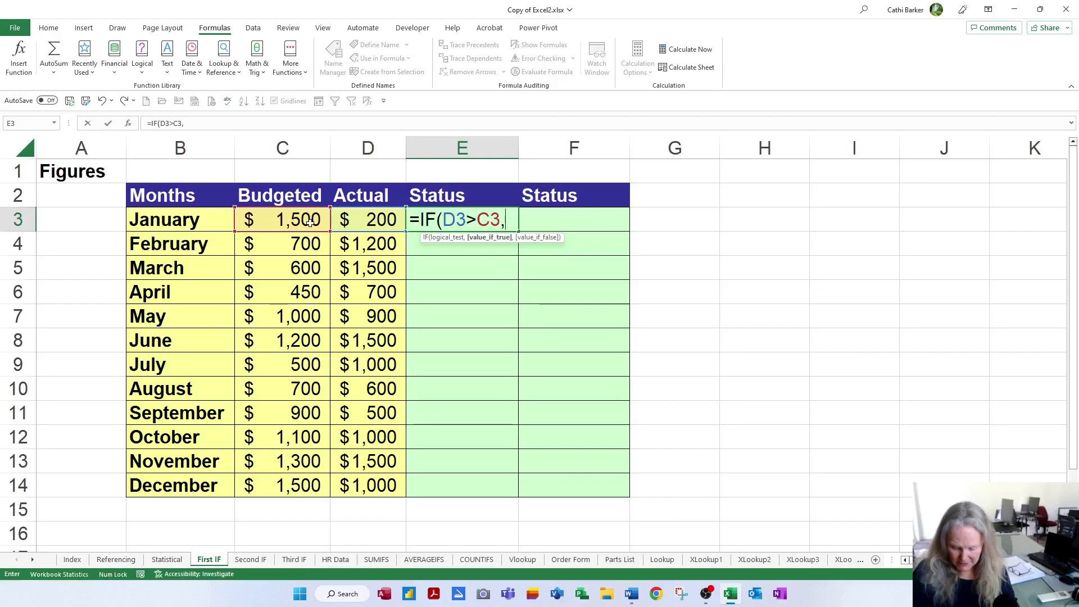
# Add "Run Now!" as the value if true and "Spend More!" as the value if false to the E3 formula.
pyautogui.write('"')
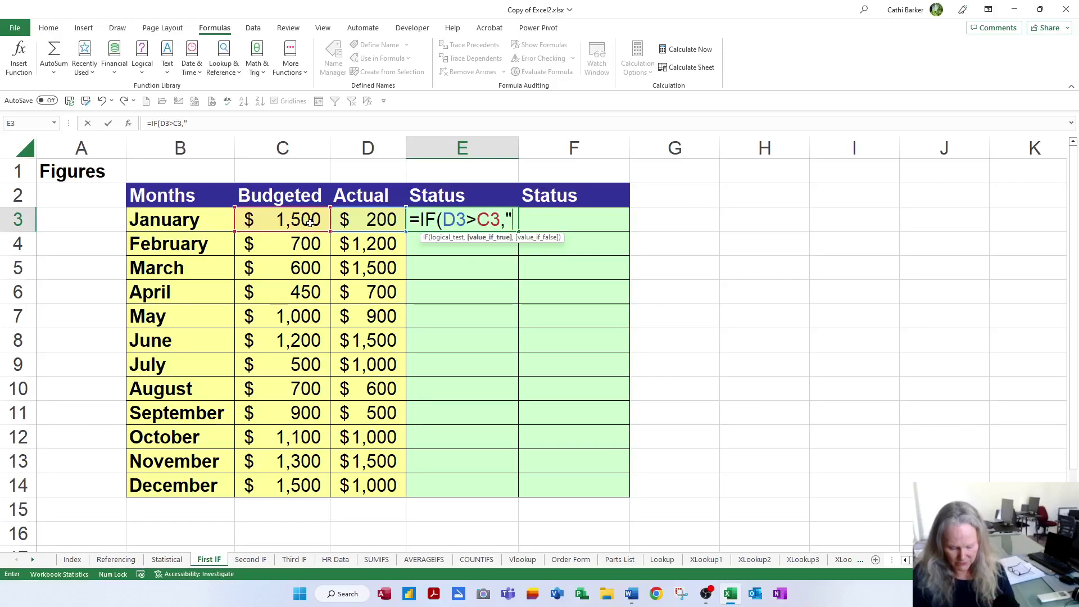
pyautogui.write('Run ')
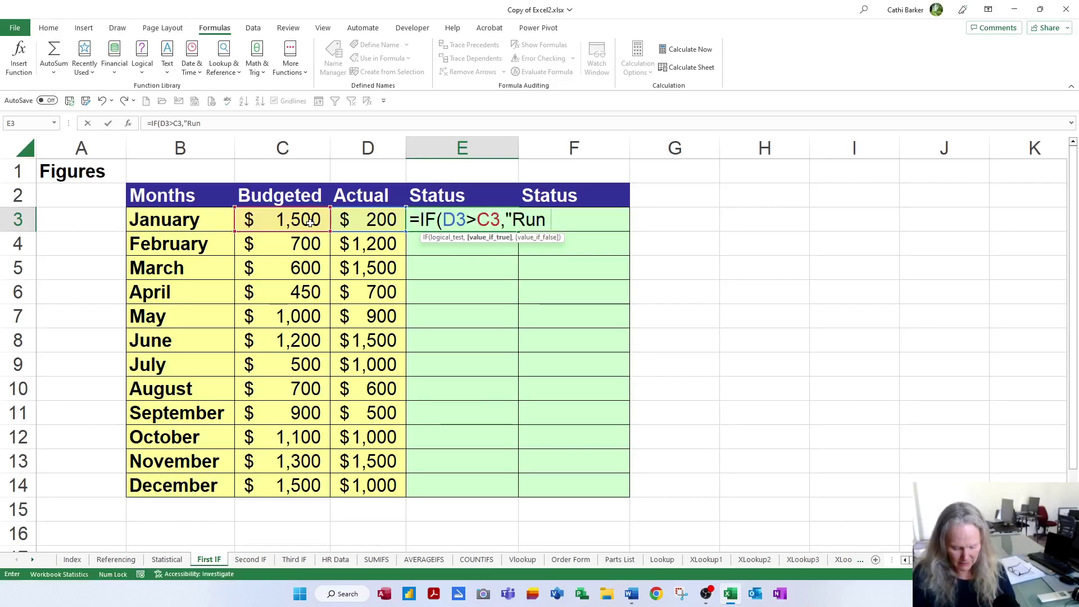
pyautogui.write('Now!')
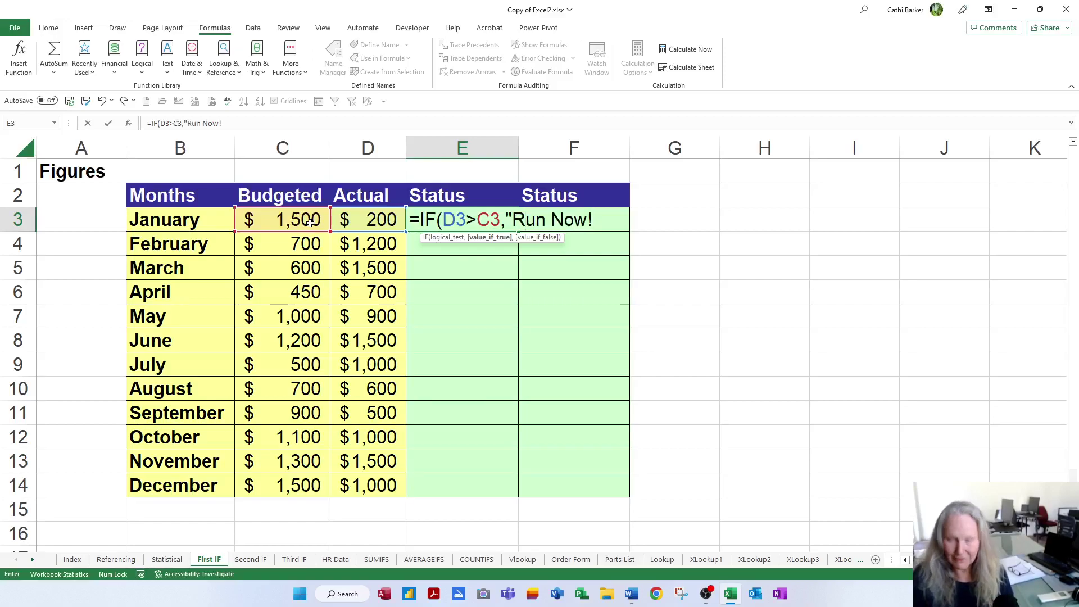
pyautogui.write('"')
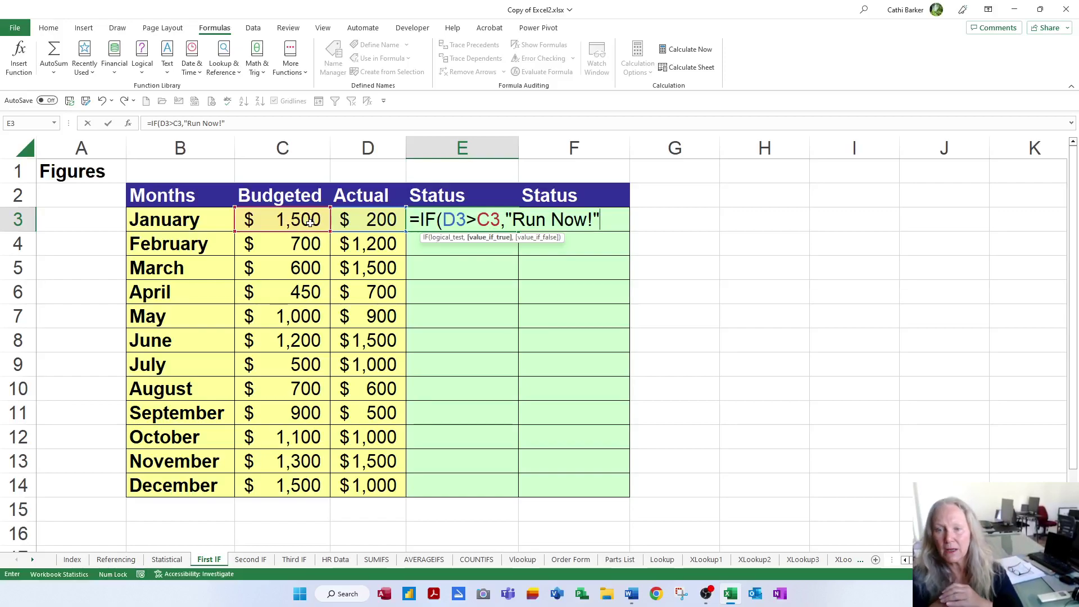
pyautogui.write(',')
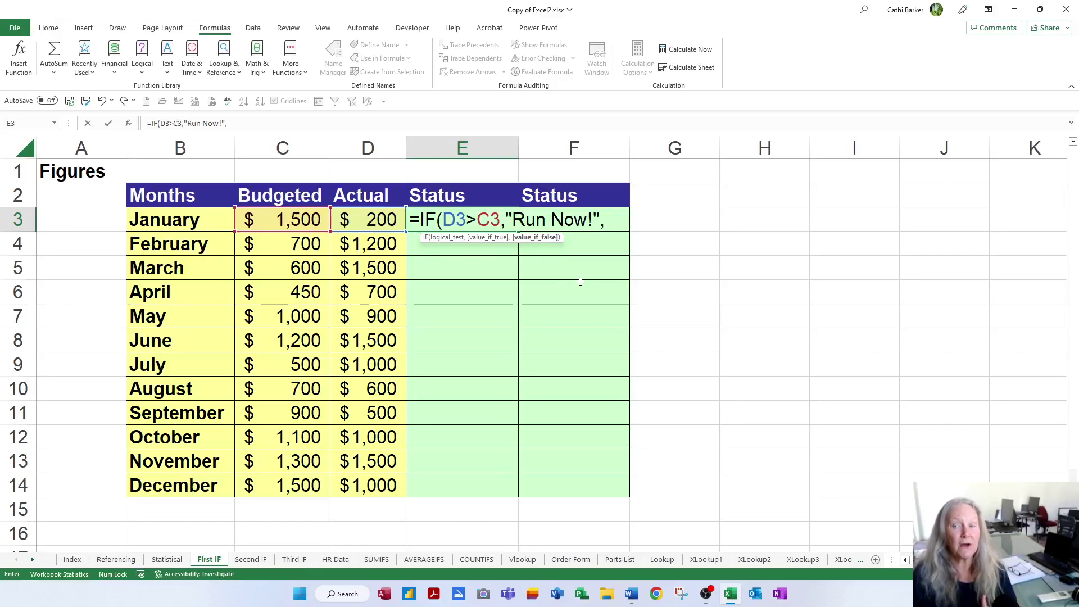
pyautogui.write('"')
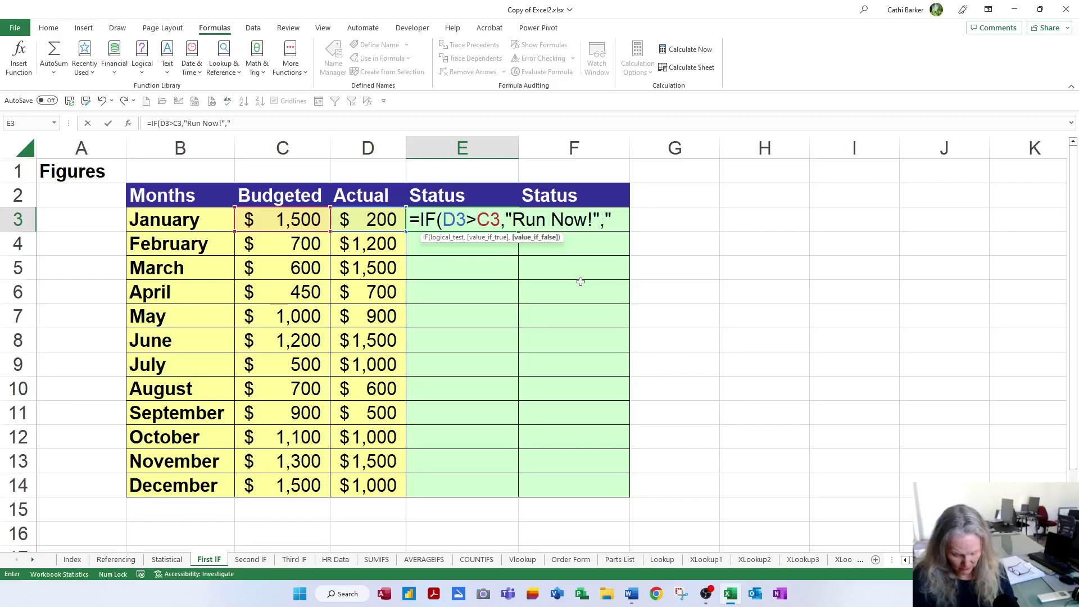
pyautogui.write('Spend More!')
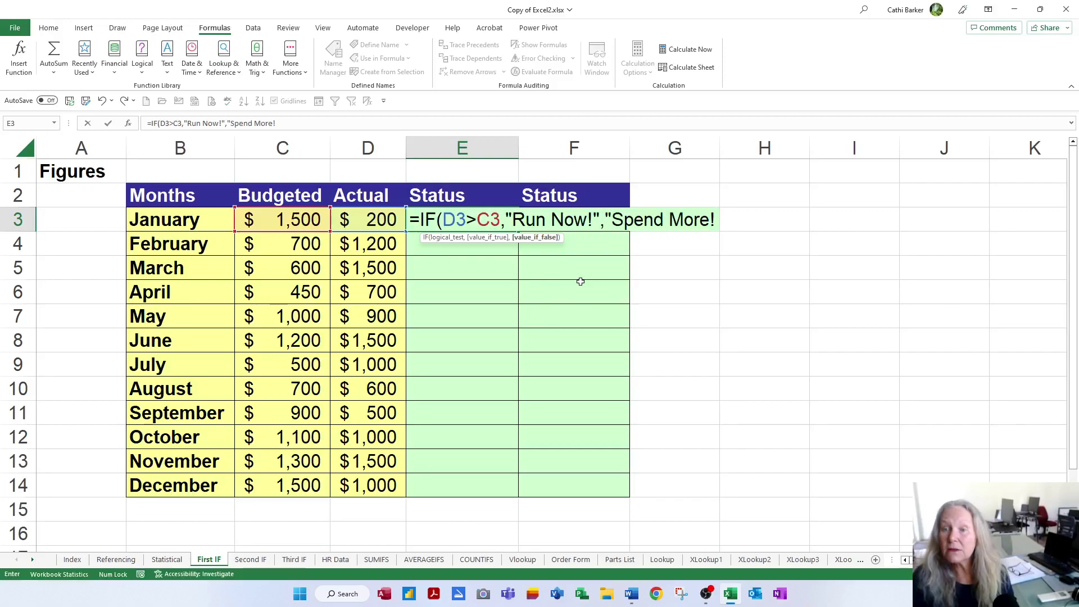
pyautogui.write('"')
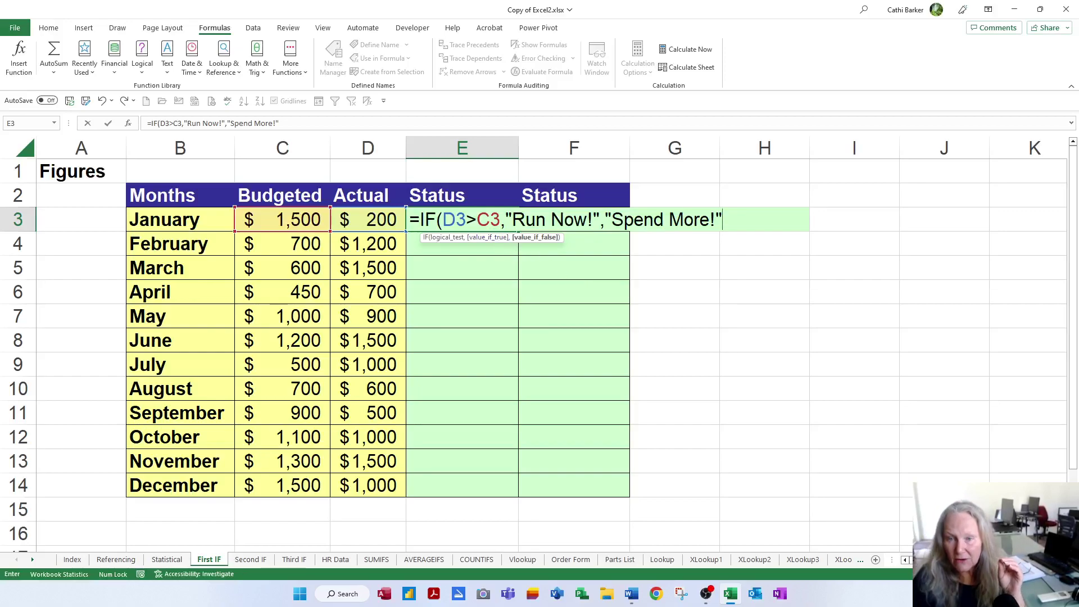
# Check the arguments of the E3 formula, then enter it and fill it down the Status column through E14.
pyautogui.click(446, 238)
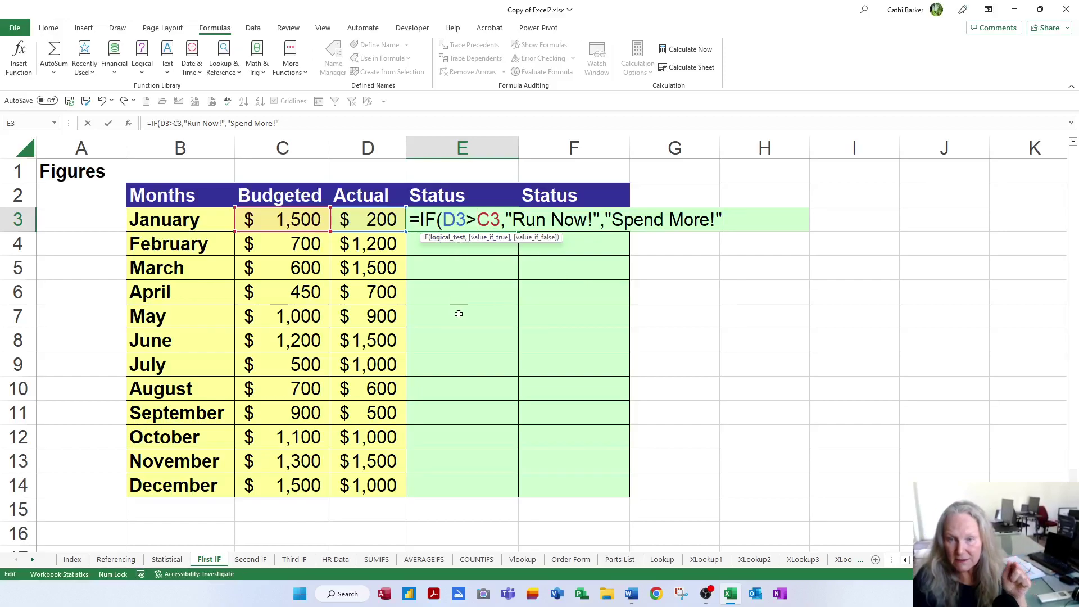
pyautogui.click(551, 220)
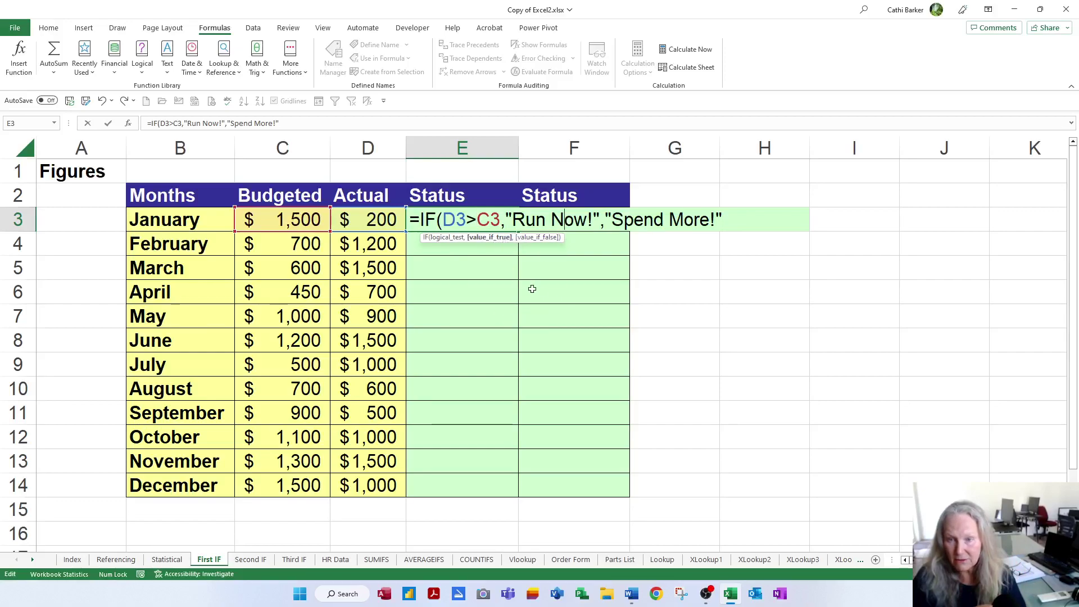
pyautogui.click(654, 221)
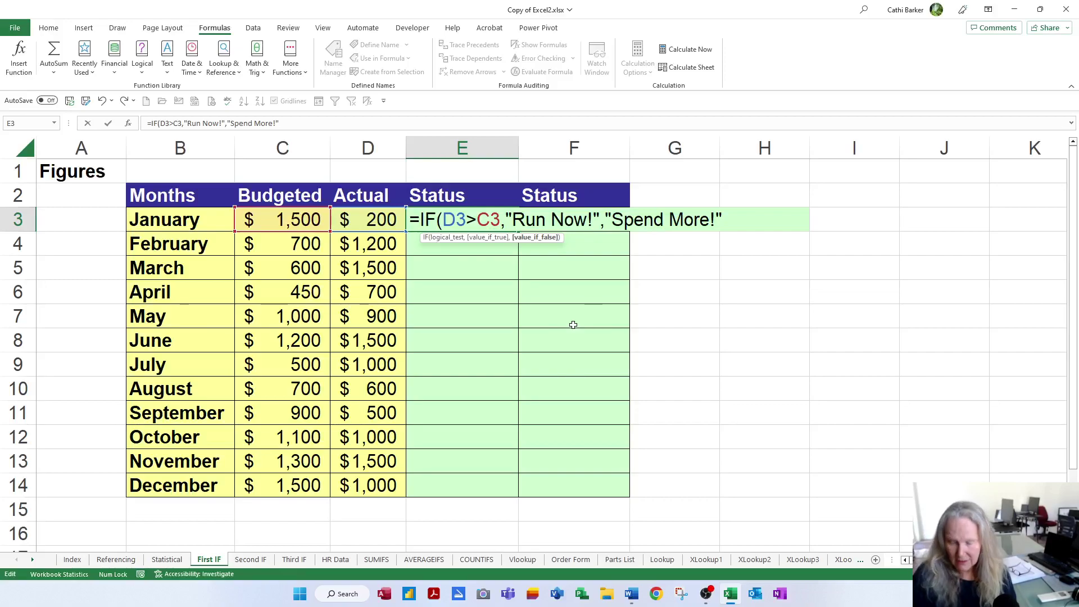
pyautogui.press('Return')
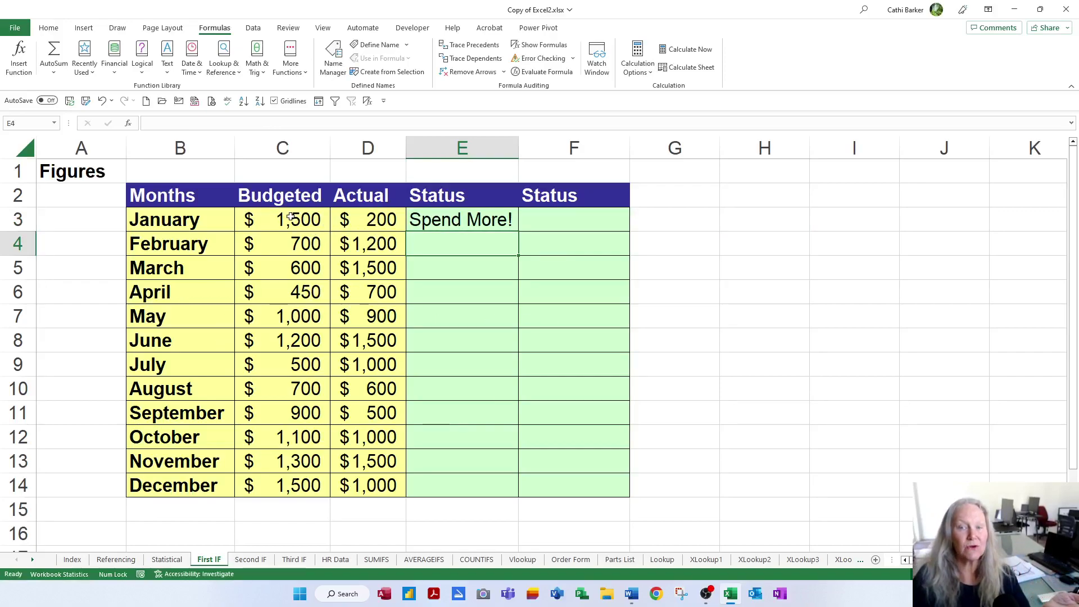
pyautogui.click(463, 221)
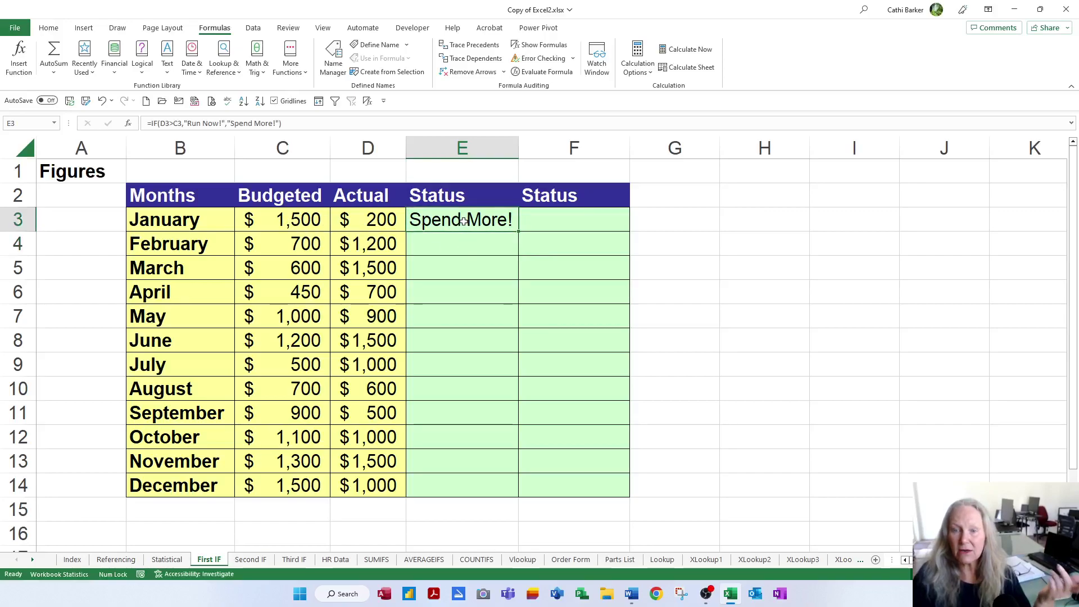
pyautogui.doubleClick(518, 231)
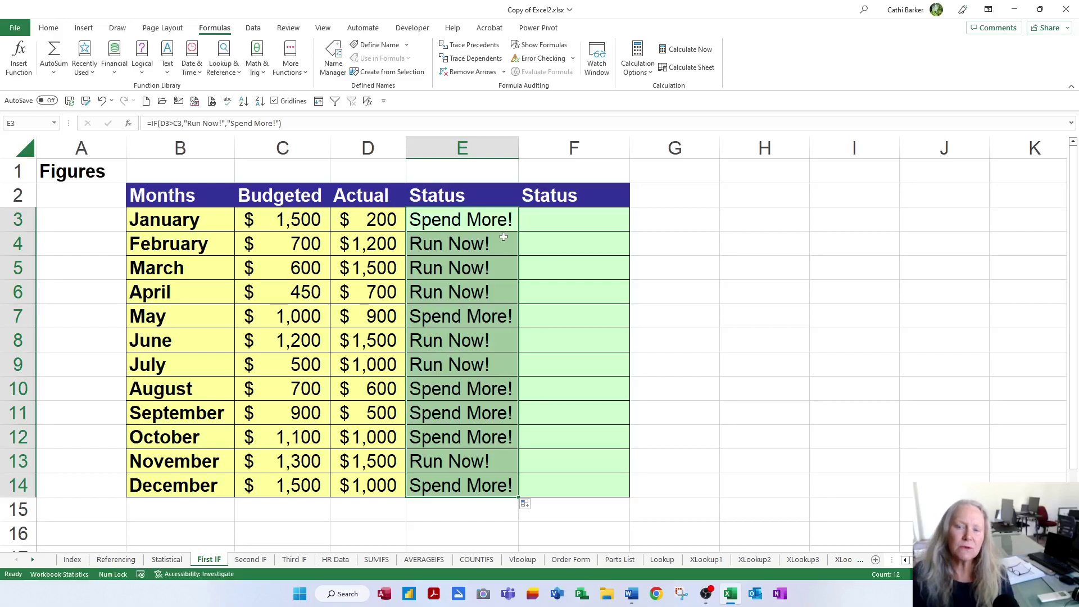
# Apply a Text That Contains conditional format to E3:E14 for the text "run" with Light Red Fill with Dark Red Text.
pyautogui.click(52, 30)
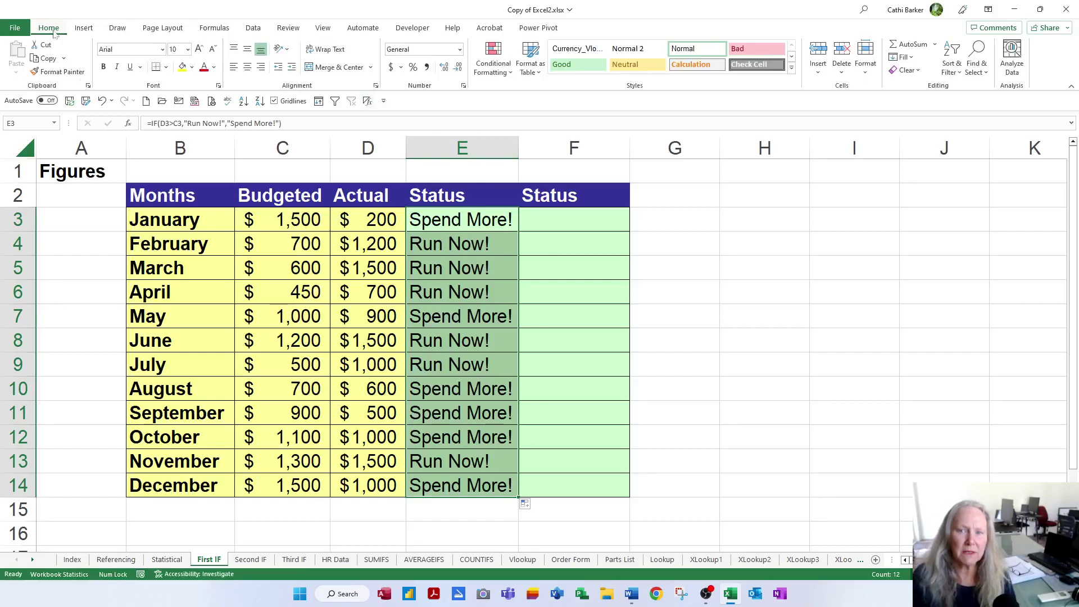
pyautogui.click(496, 70)
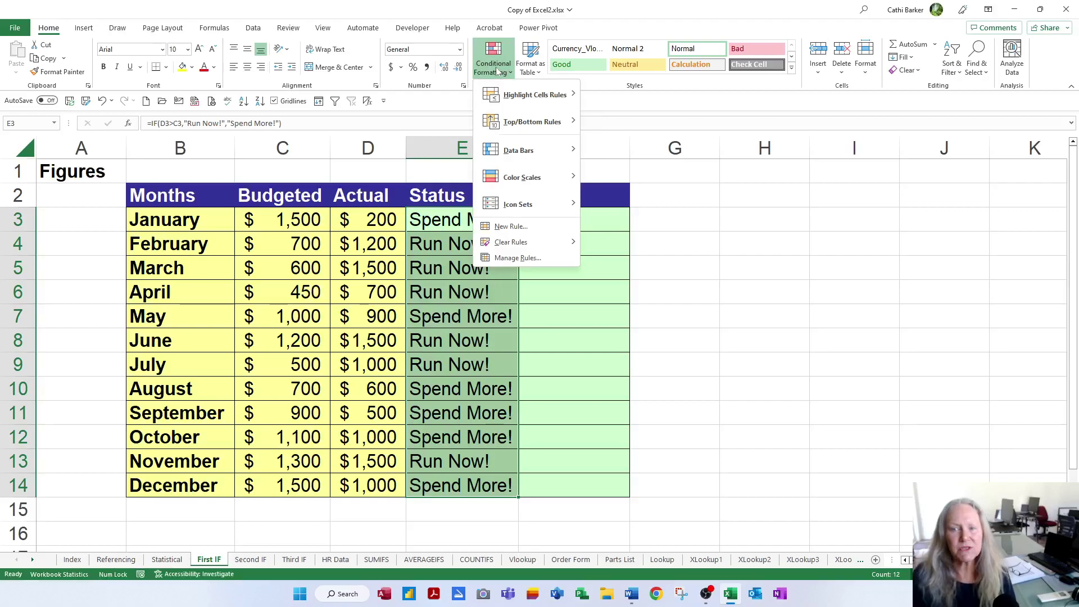
pyautogui.moveTo(526, 100)
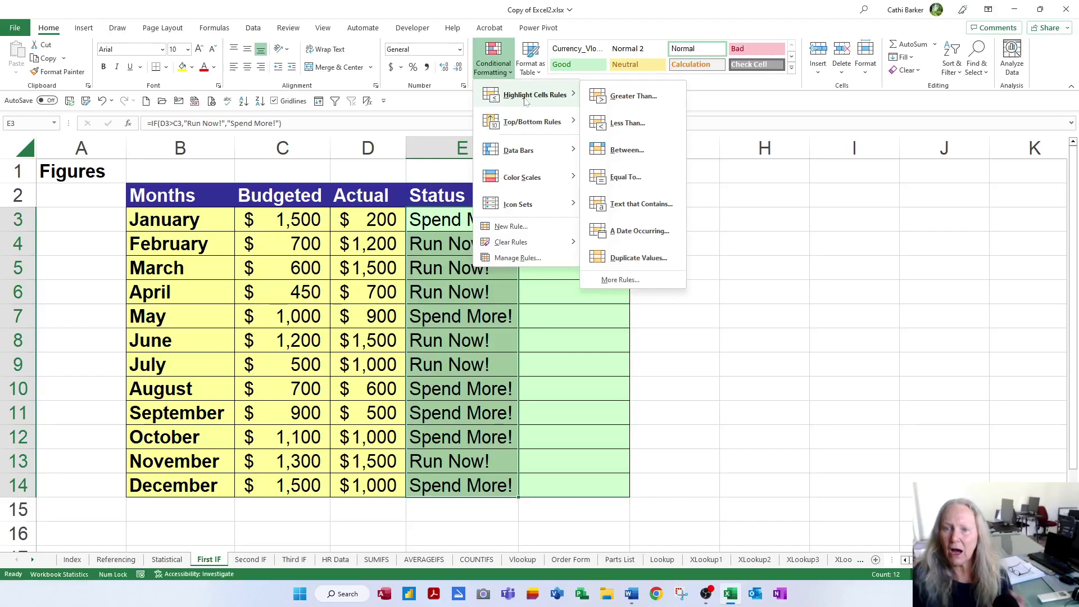
pyautogui.click(648, 209)
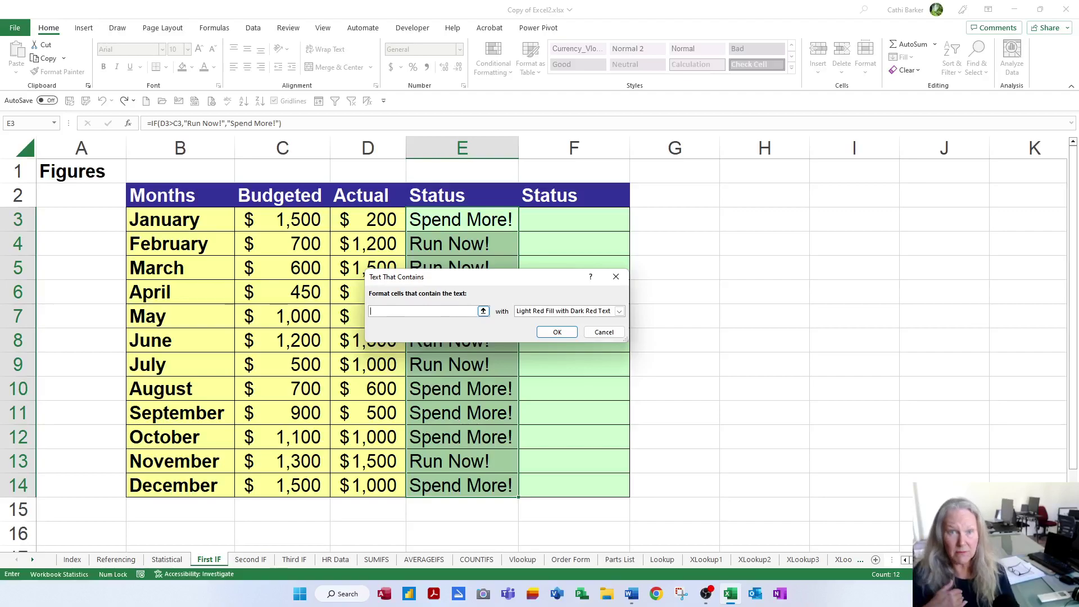
pyautogui.write('run')
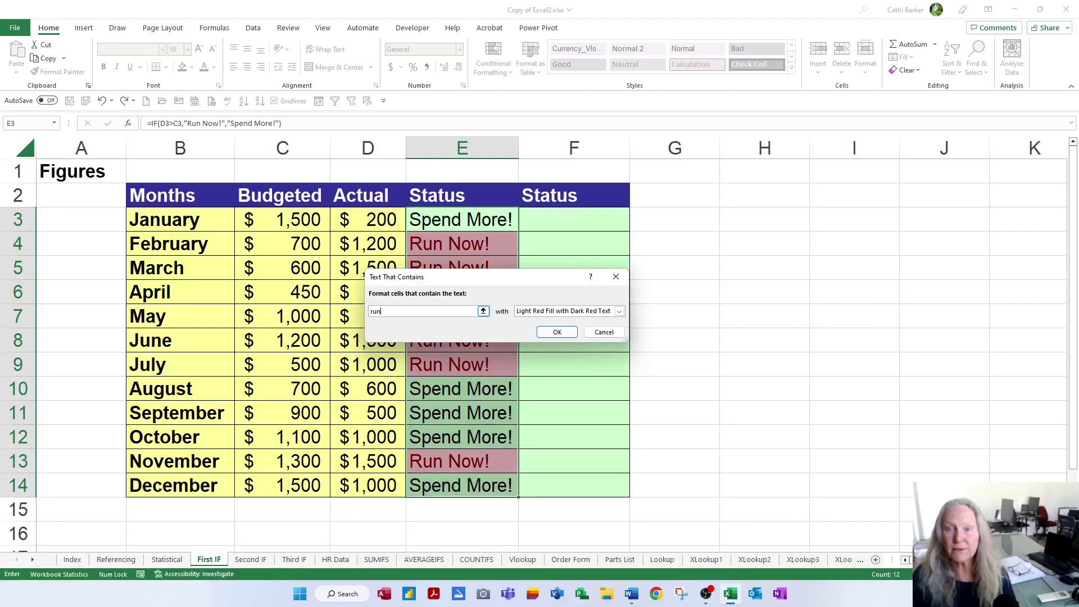
pyautogui.moveTo(466, 284); pyautogui.dragTo(637, 232)
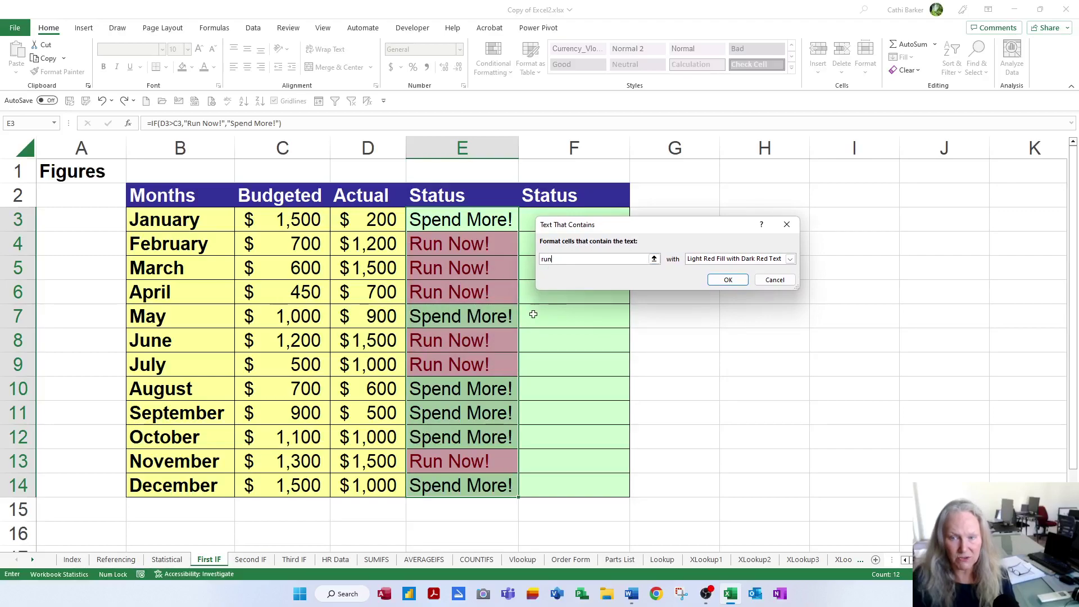
pyautogui.click(738, 284)
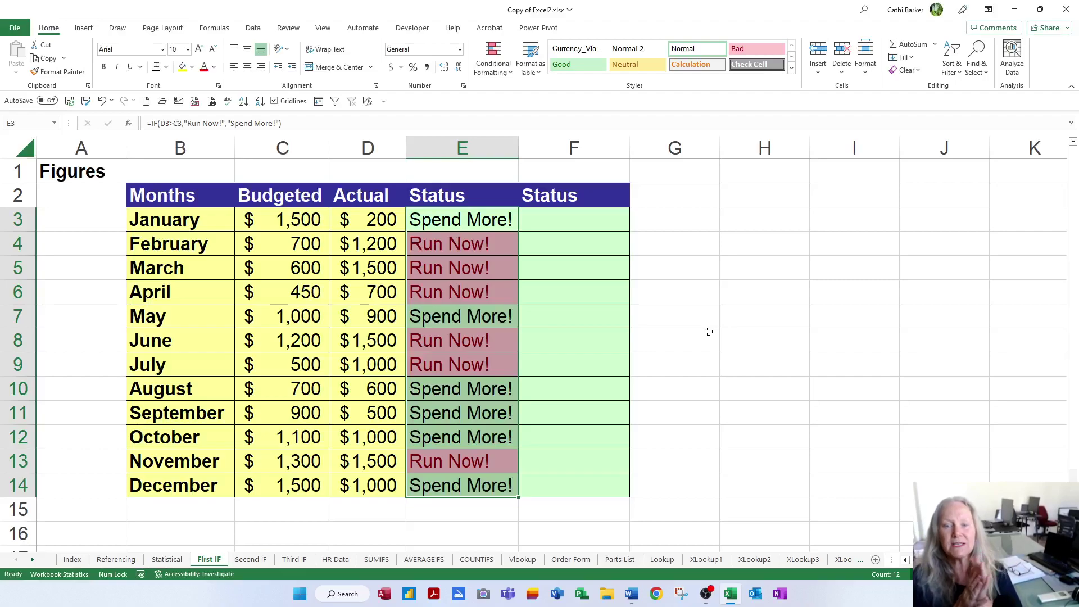
# Change January's actual amount in D3 to 1680.
pyautogui.click(392, 221)
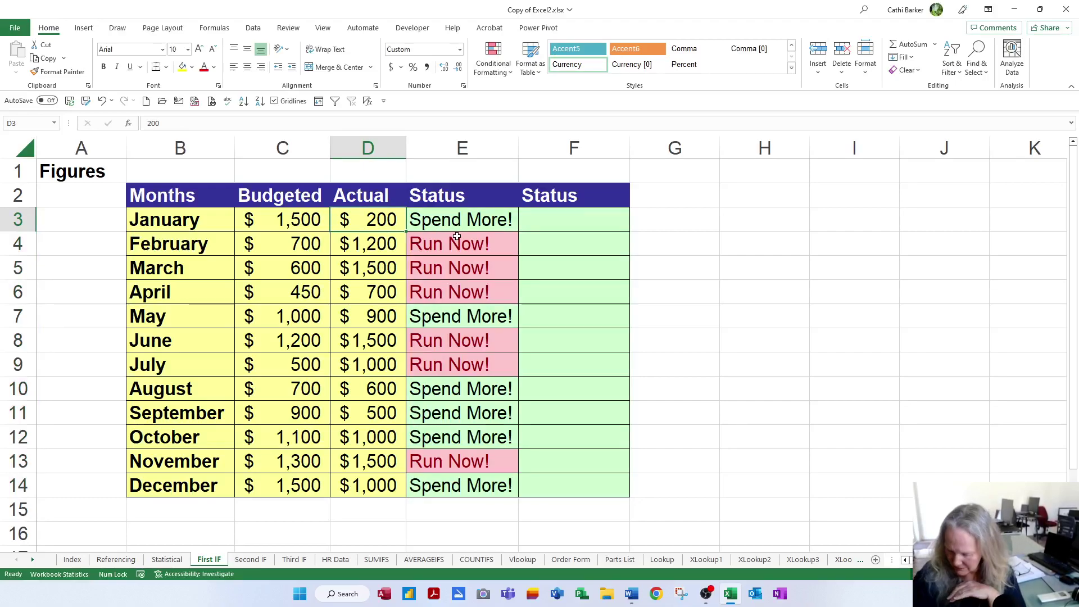
pyautogui.write('1680')
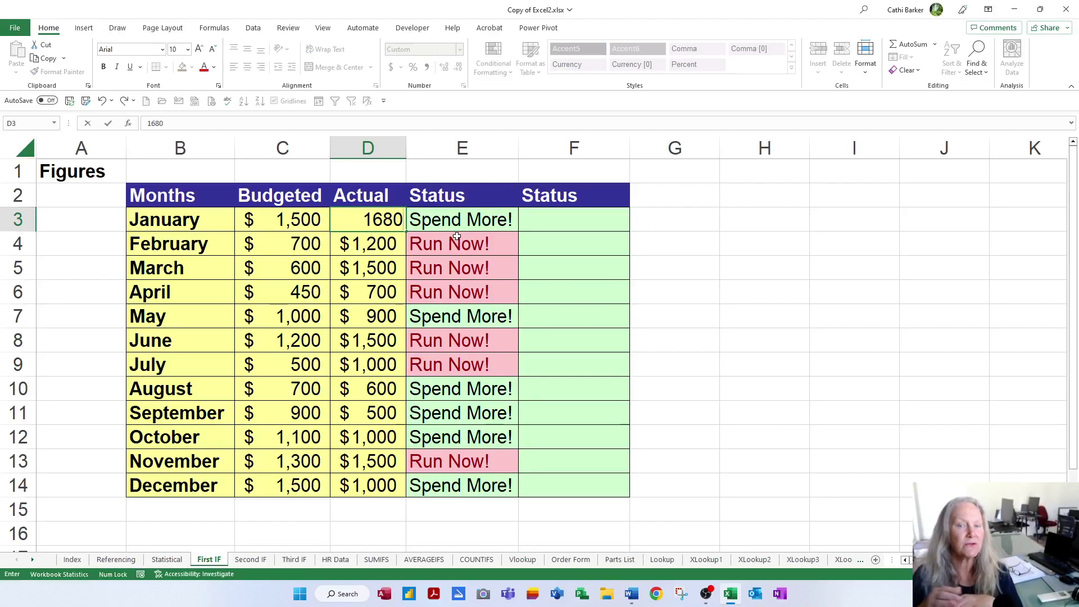
pyautogui.press('Return')
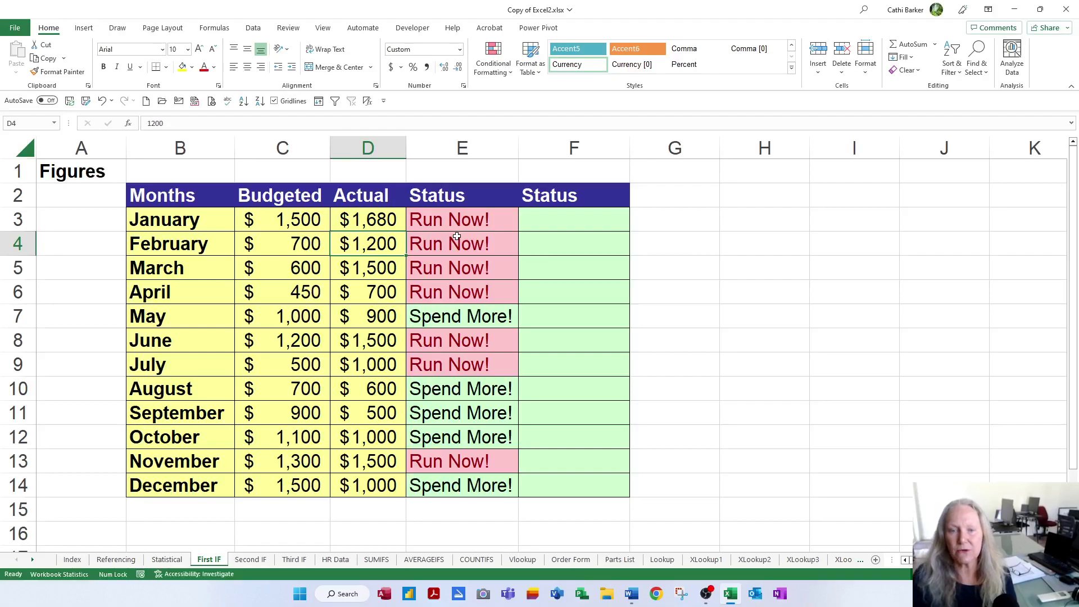
# Start an IF formula in F3 with the logical test D3>C3, comparing January's actual with its budgeted amount.
pyautogui.click(581, 223)
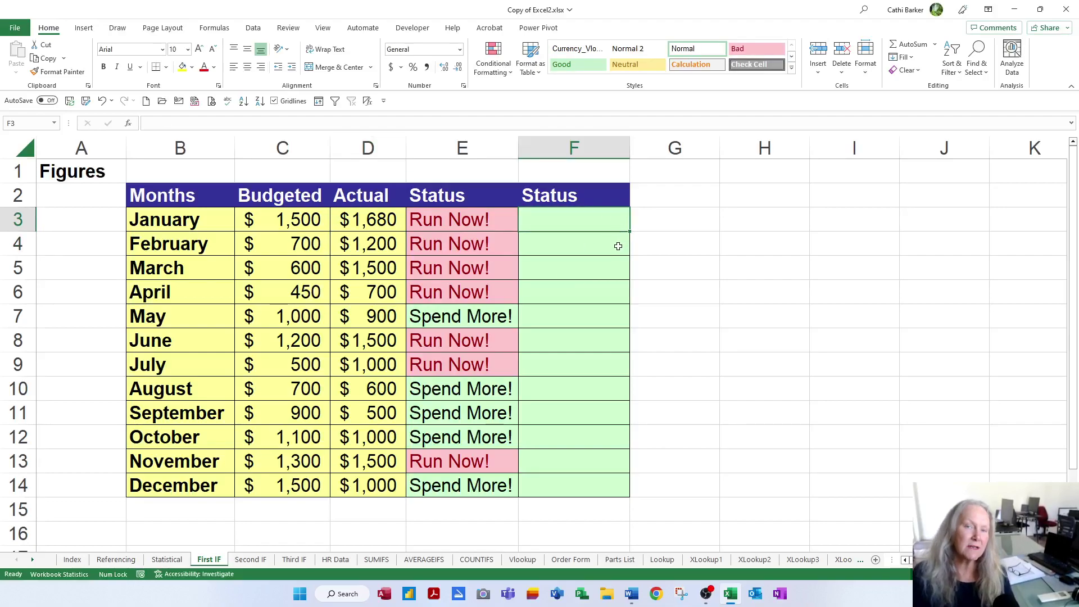
pyautogui.write('=i')
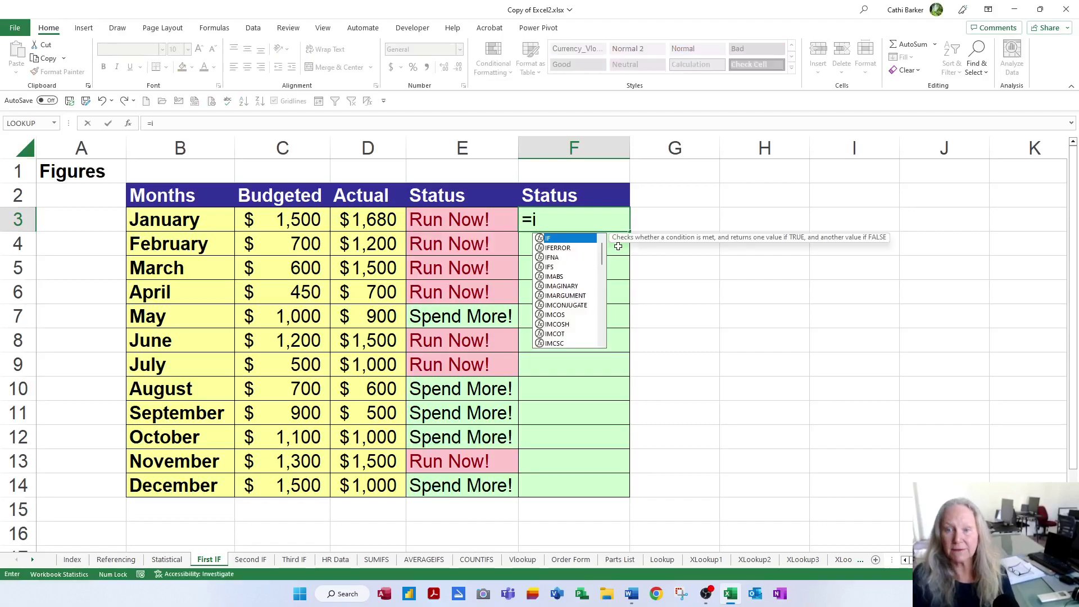
pyautogui.doubleClick(566, 239)
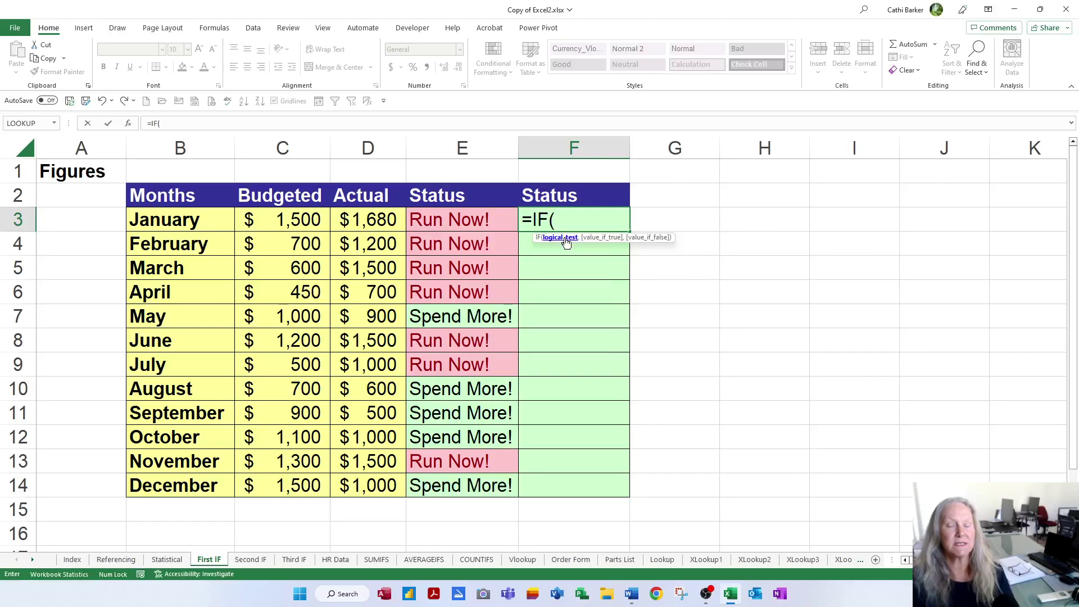
pyautogui.click(378, 221)
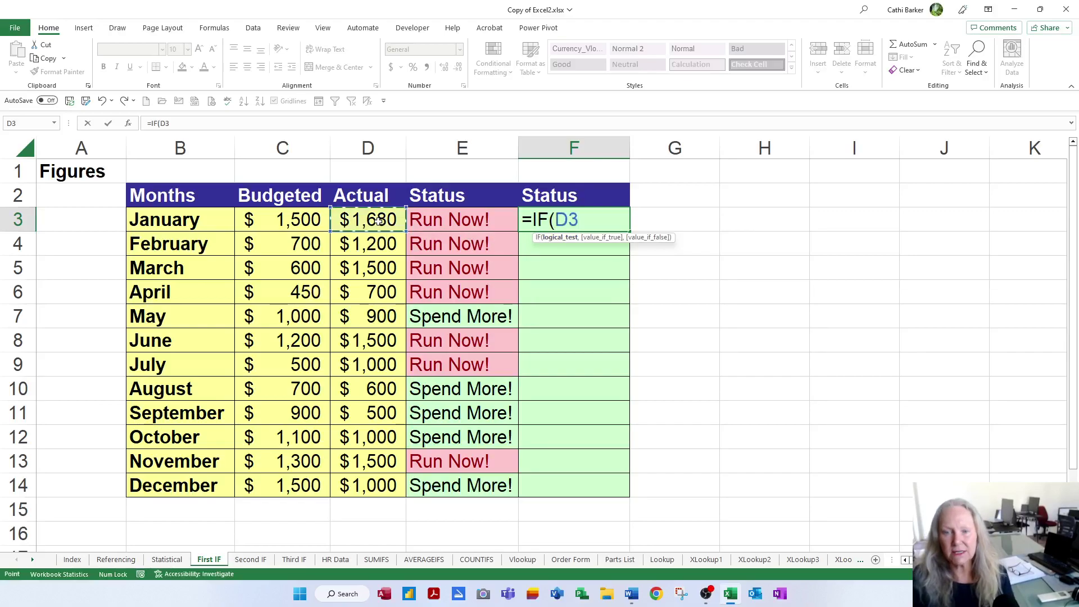
pyautogui.write('>')
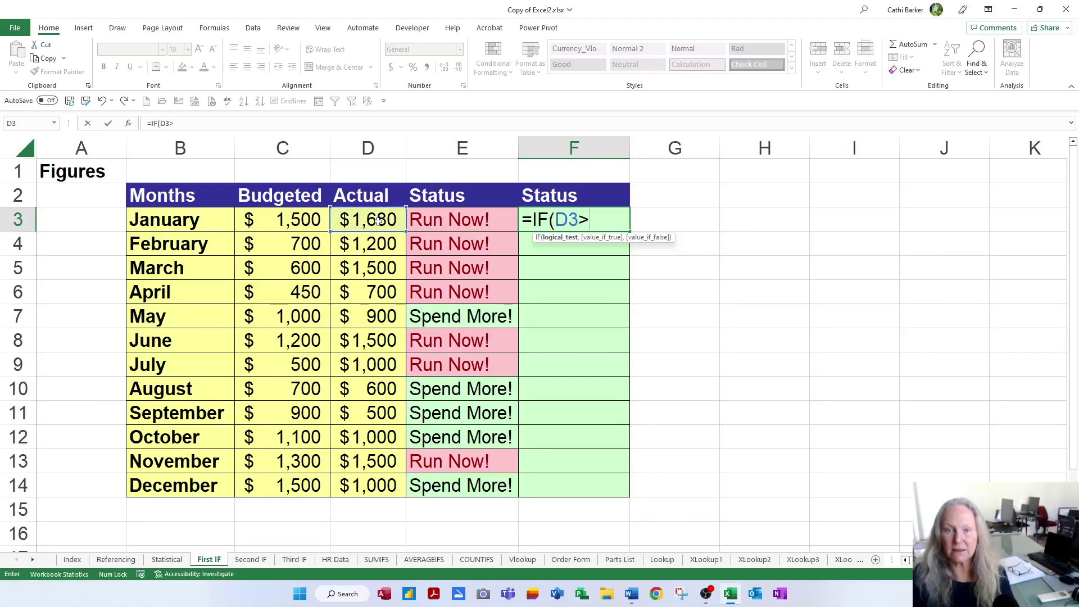
pyautogui.click(294, 227)
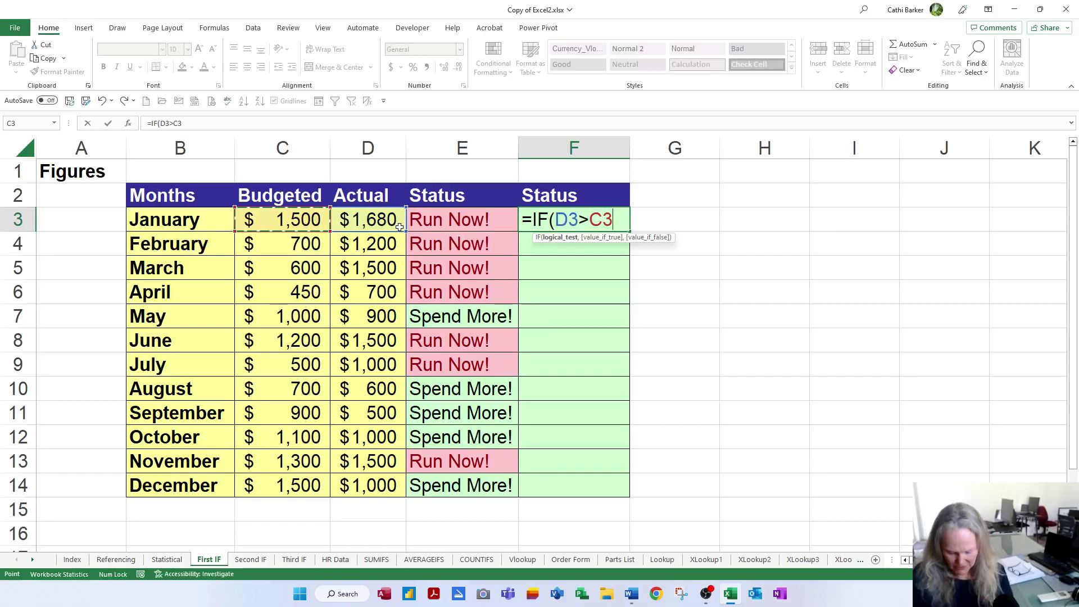
pyautogui.write(',')
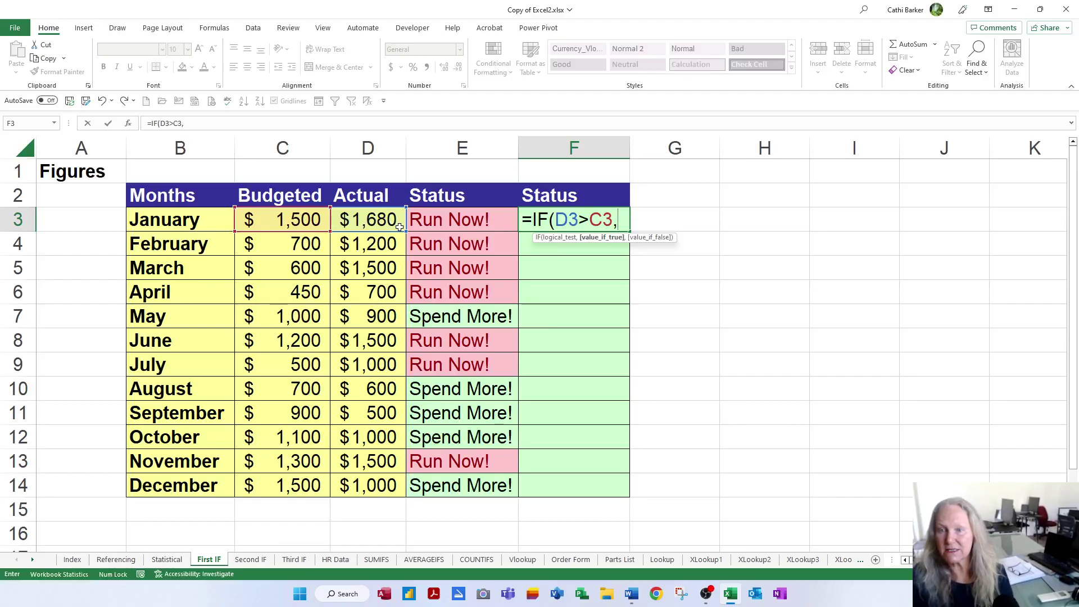
# Add C3-D3 as the value if true and empty text ("") as the value if false to the F3 formula.
pyautogui.click(309, 221)
pyautogui.write('-')
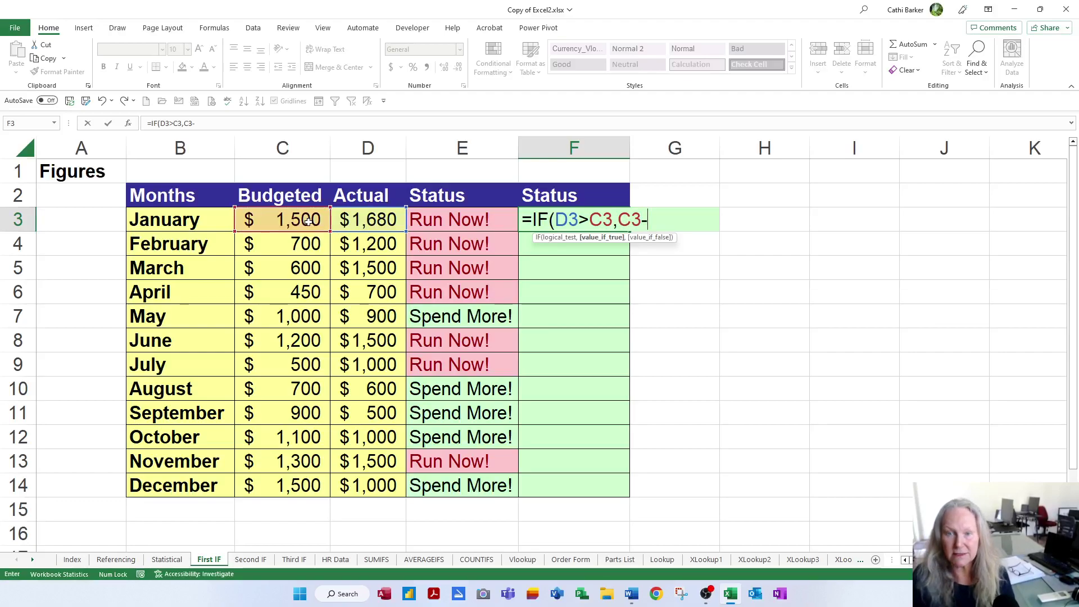
pyautogui.click(374, 220)
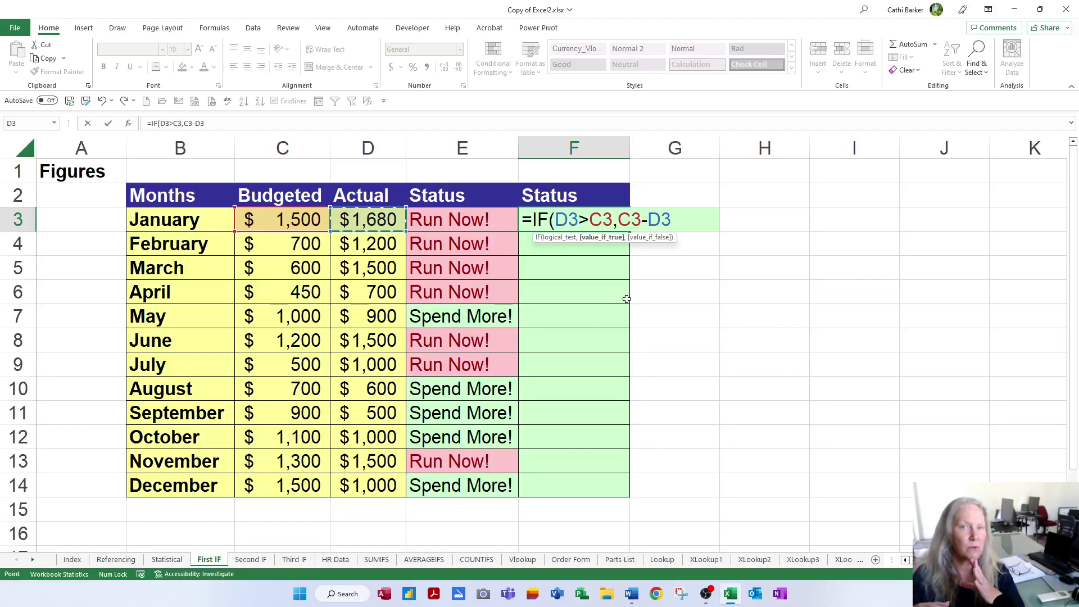
pyautogui.write(',')
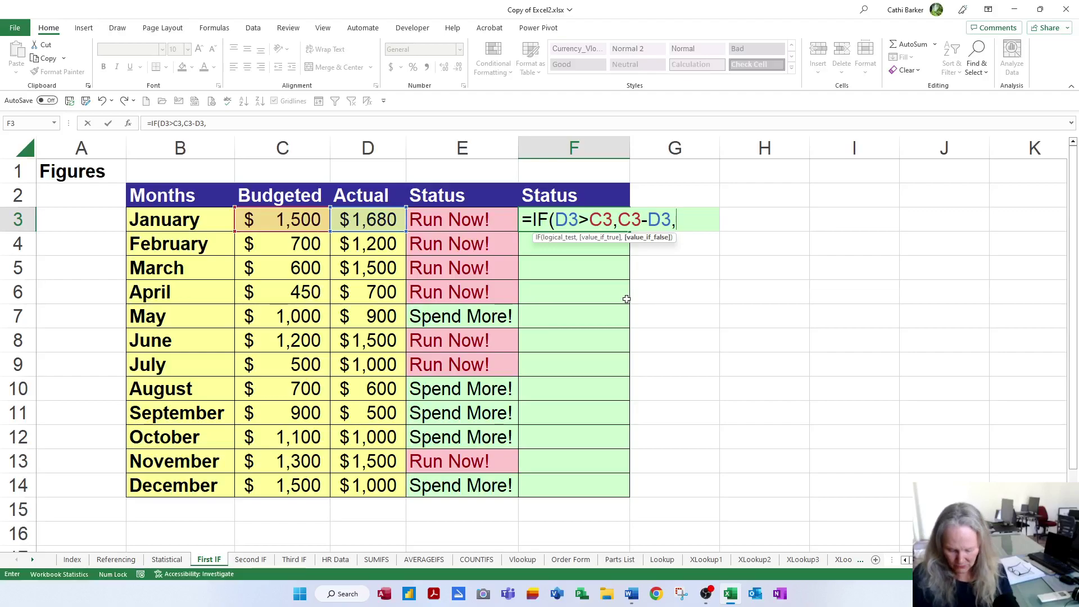
pyautogui.write('"')
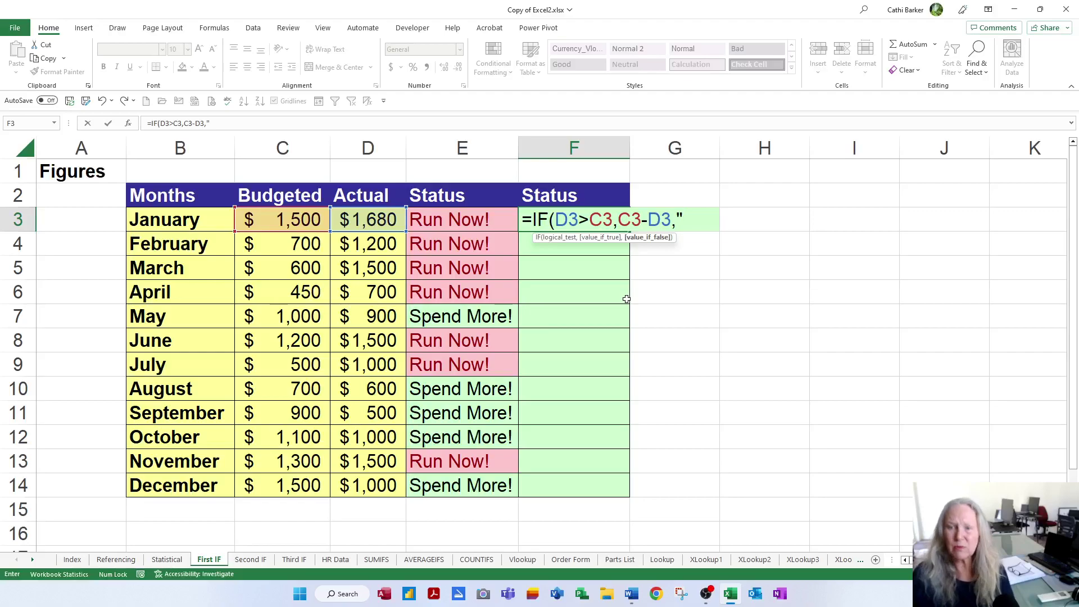
pyautogui.press('BackSpace')
pyautogui.write('"')
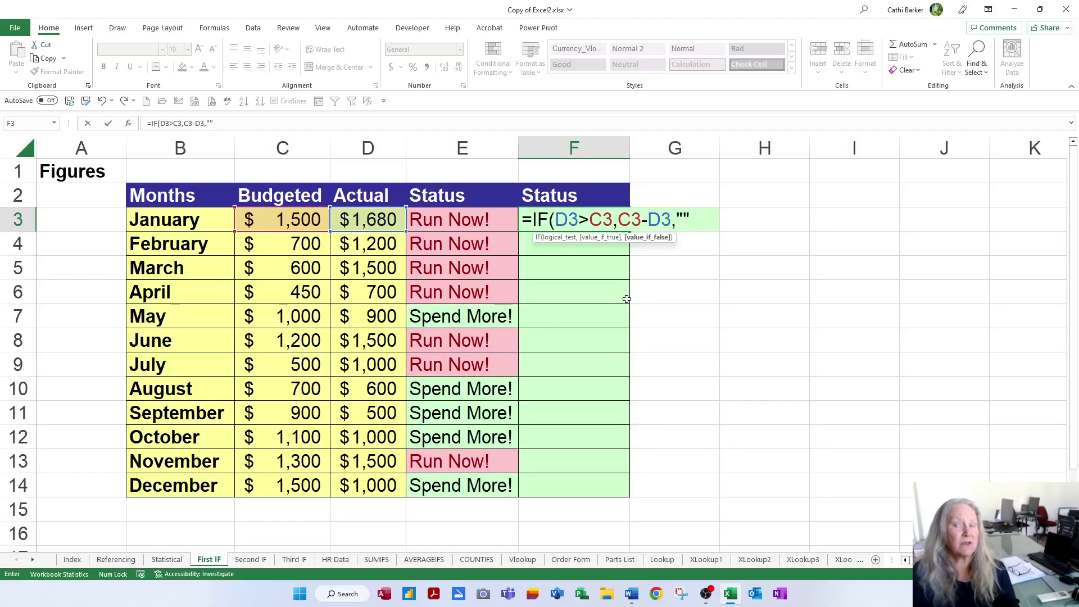
# Enter the F3 formula and fill it down the second Status column through F14.
pyautogui.press('Return')
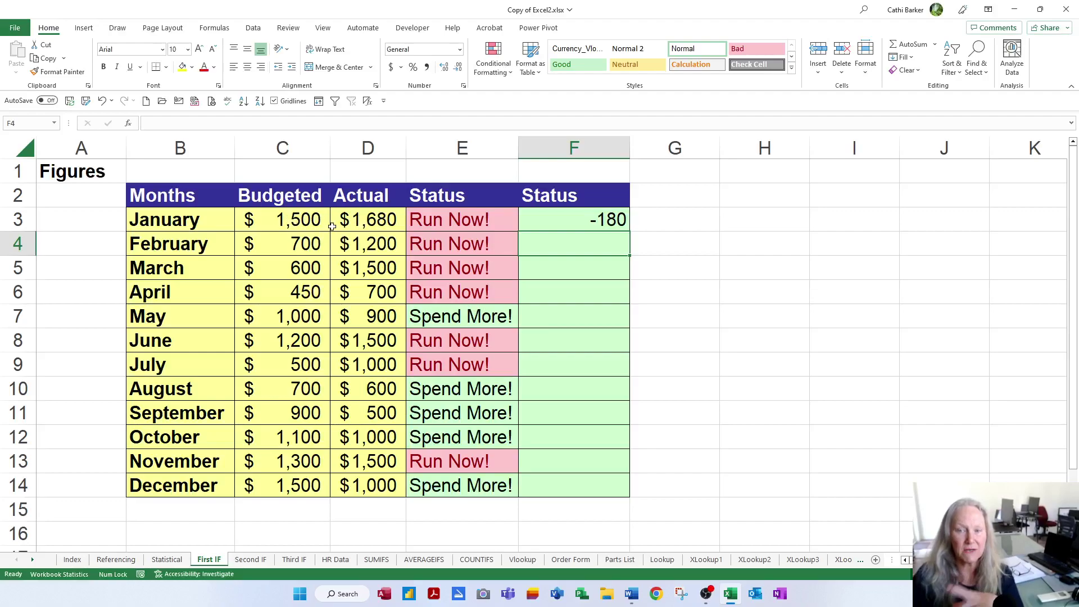
pyautogui.click(606, 218)
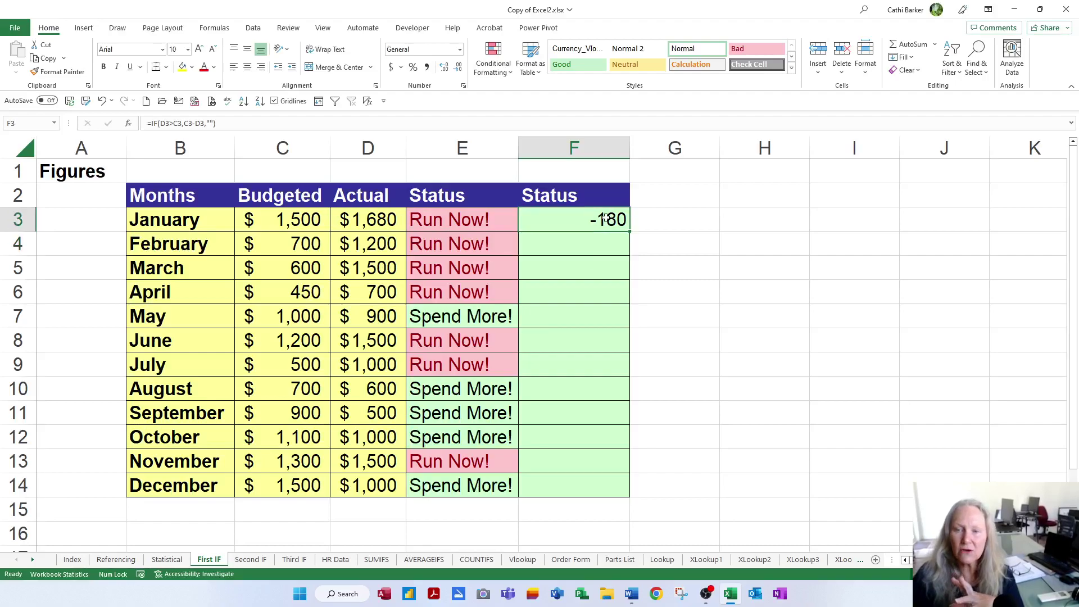
pyautogui.doubleClick(629, 232)
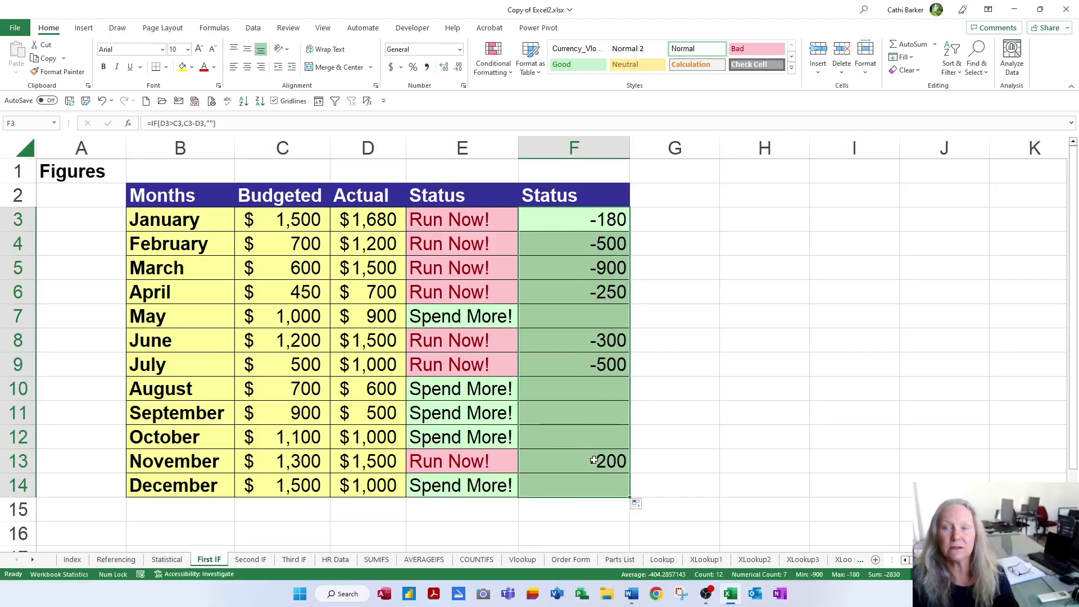
# Apply a Less Than conditional format to F3:F14 for values below 0 with Light Red Fill with Dark Red Text.
pyautogui.click(494, 70)
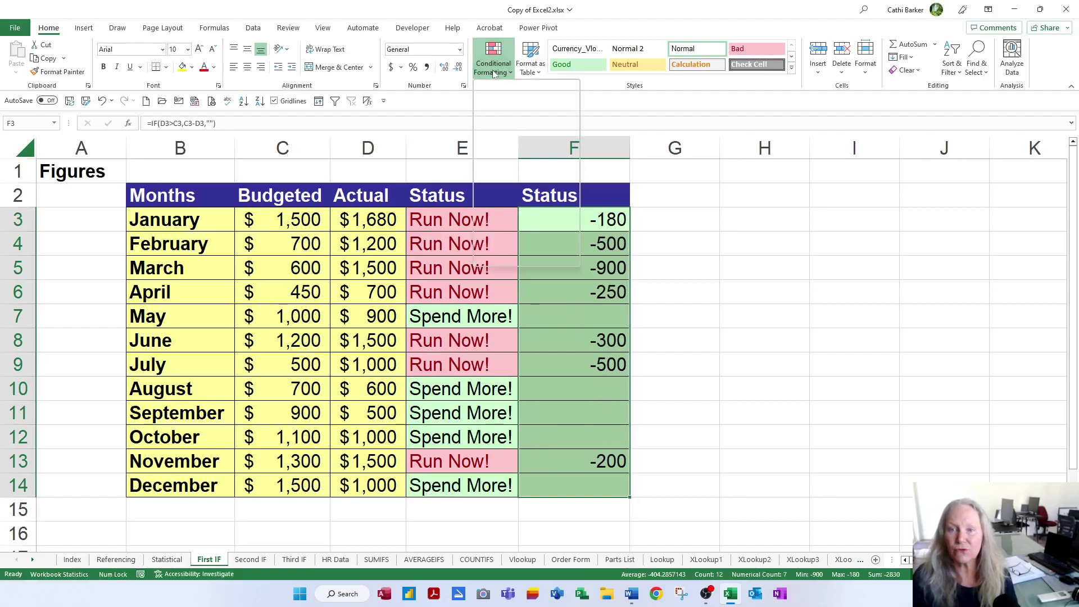
pyautogui.moveTo(507, 100)
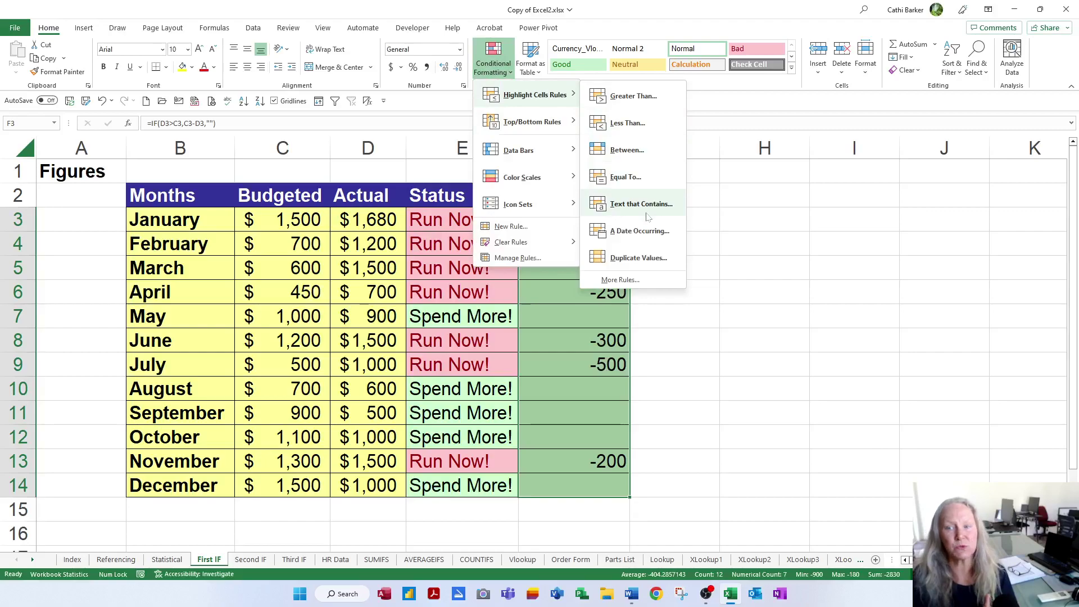
pyautogui.click(641, 133)
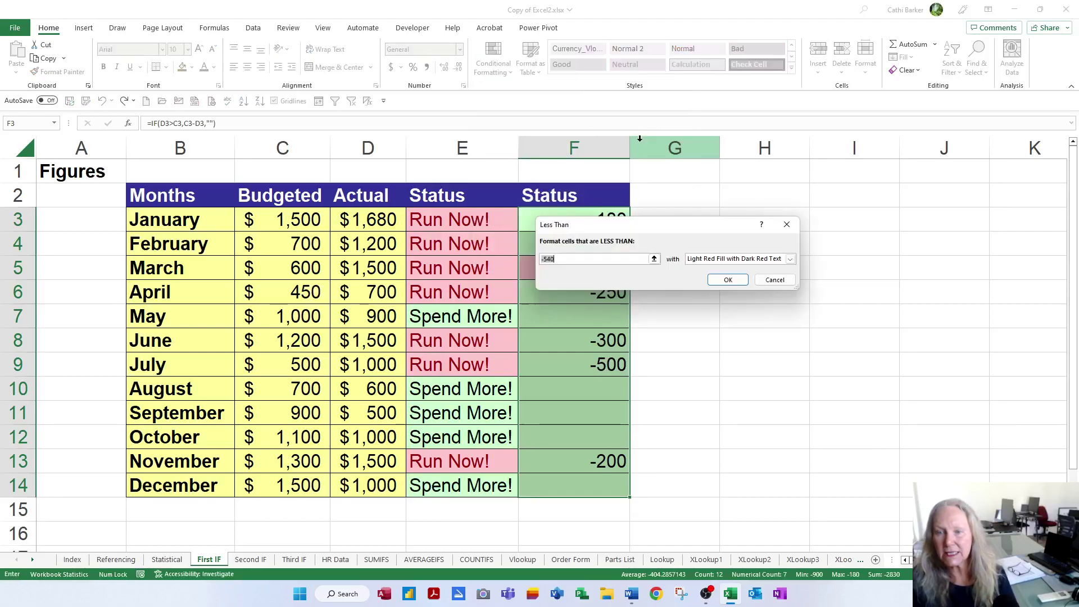
pyautogui.moveTo(657, 225); pyautogui.dragTo(806, 204)
pyautogui.write('0')
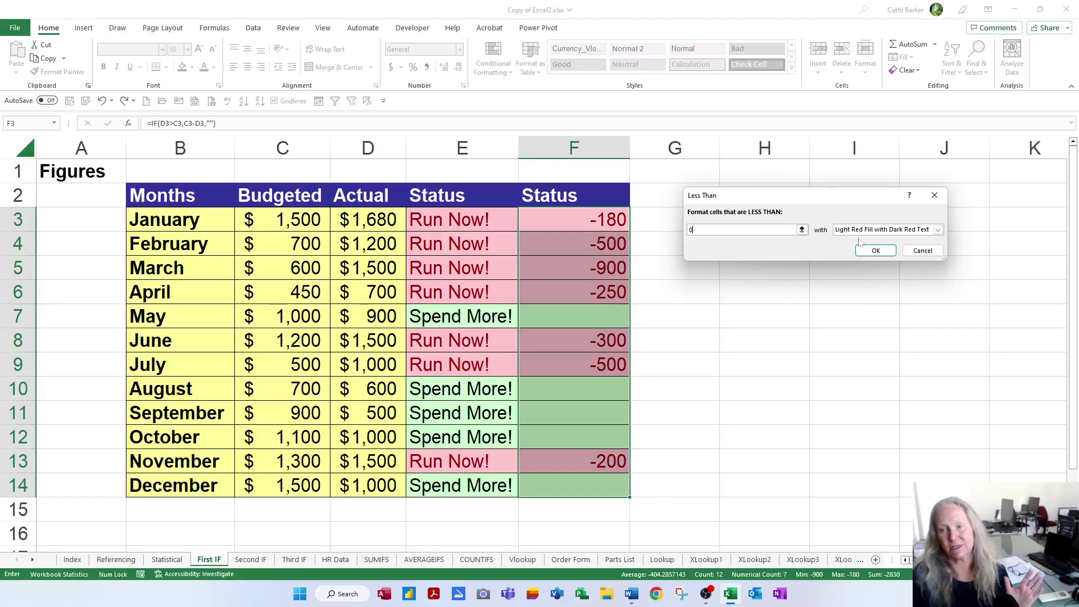
pyautogui.click(876, 251)
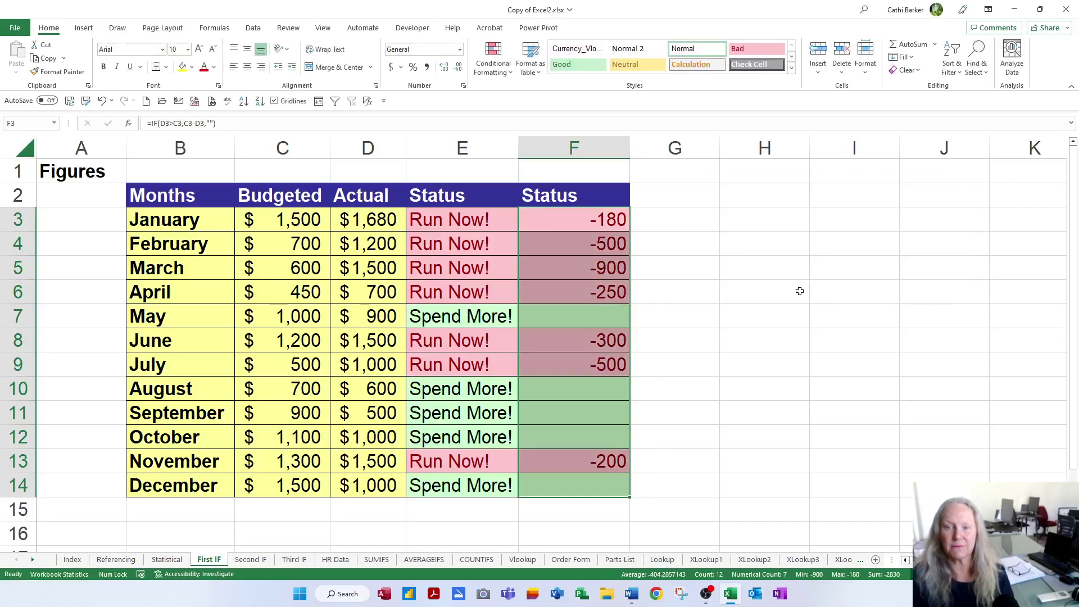
pyautogui.click(611, 219)
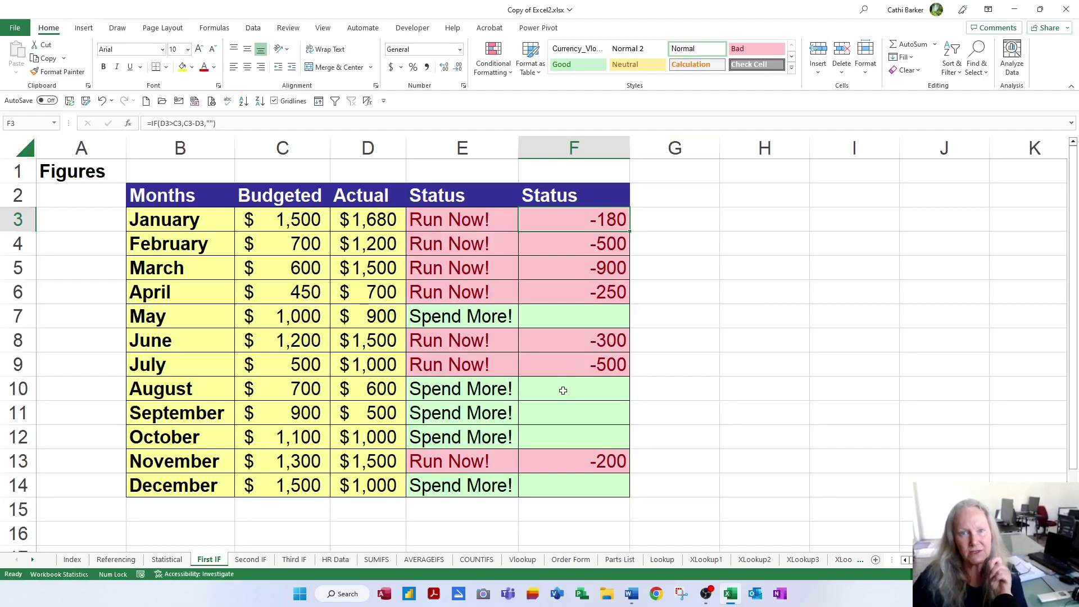
# On the Third IF sheet, start an IF formula in the first Grade cell, C2, with the logical test B2>90.
pyautogui.click(301, 560)
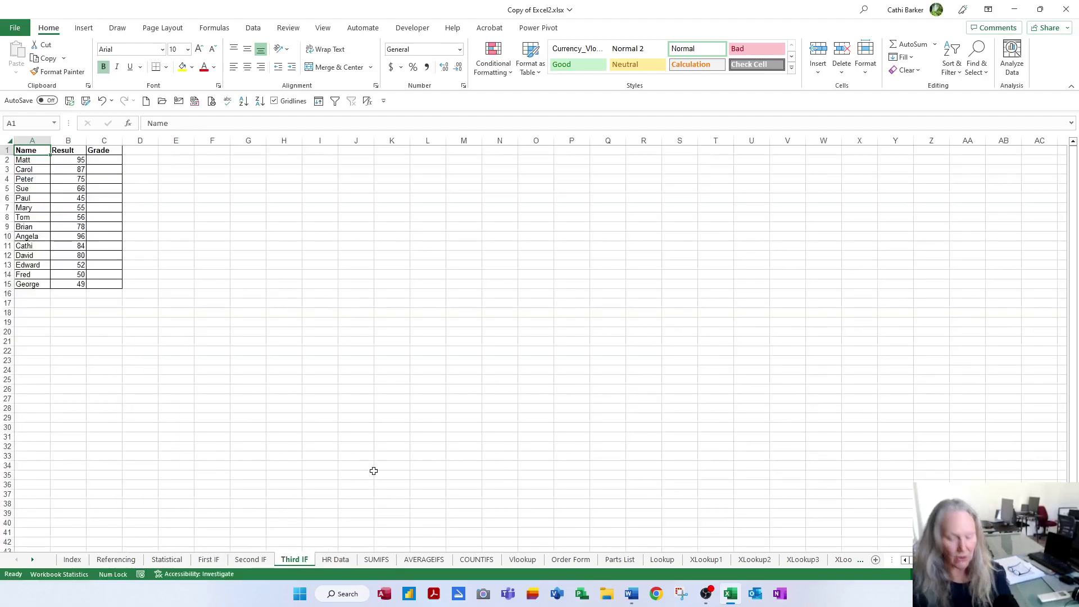
pyautogui.keyDown('ctrl'); pyautogui.scroll(5, 388, 461); pyautogui.keyUp('ctrl')
pyautogui.keyDown('ctrl'); pyautogui.scroll(1, 407, 460); pyautogui.keyUp('ctrl')
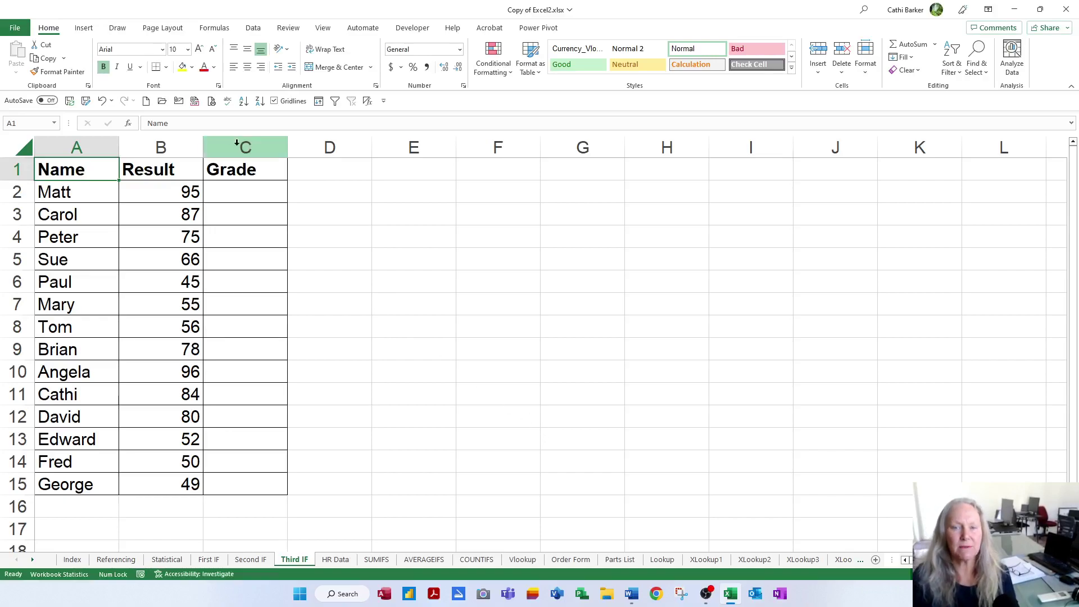
pyautogui.click(251, 192)
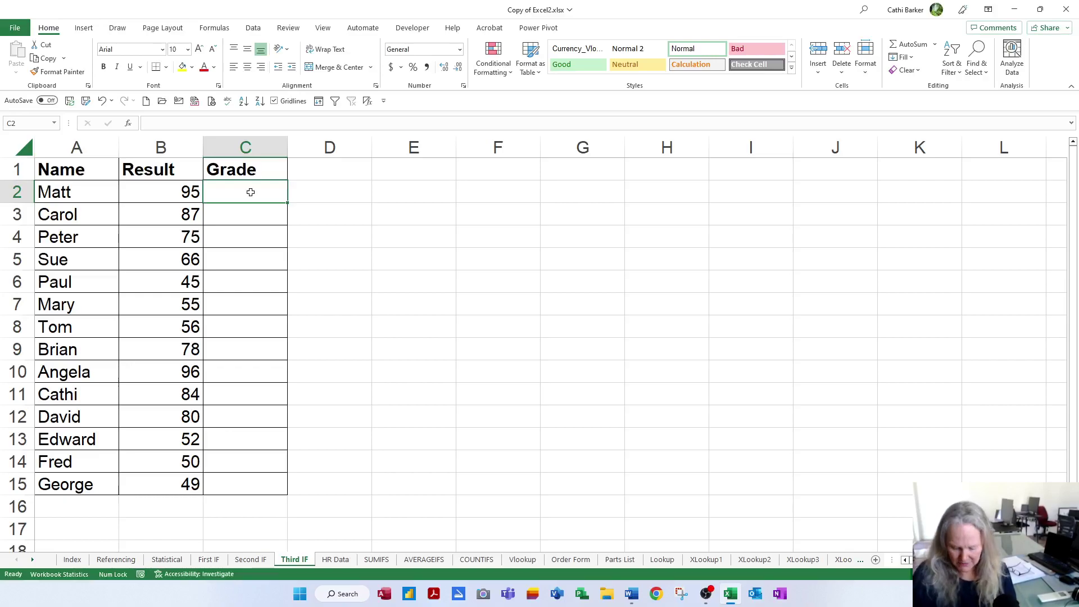
pyautogui.write('=i')
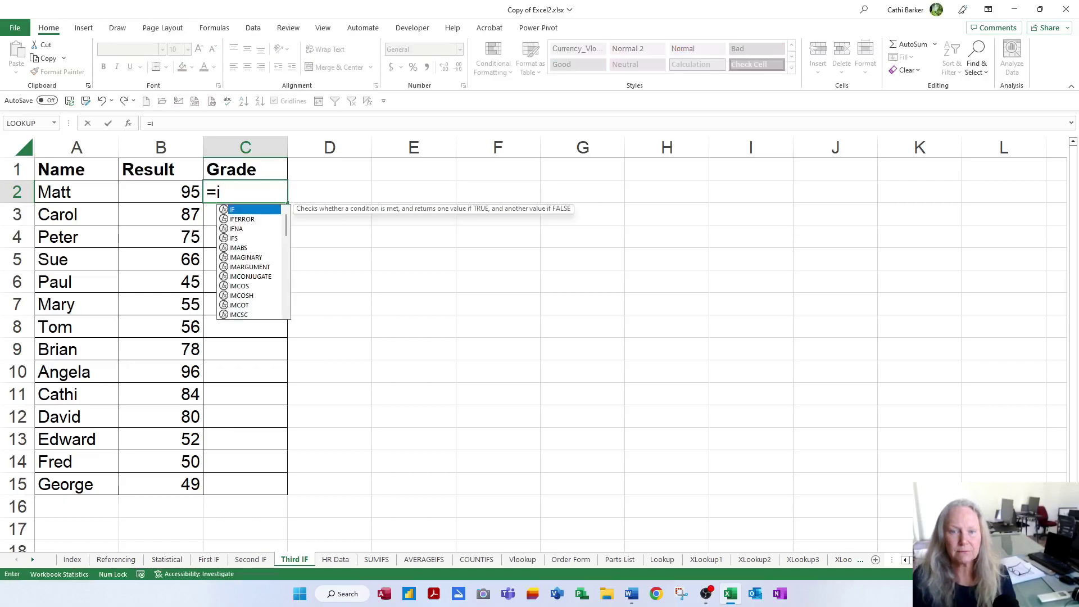
pyautogui.doubleClick(253, 211)
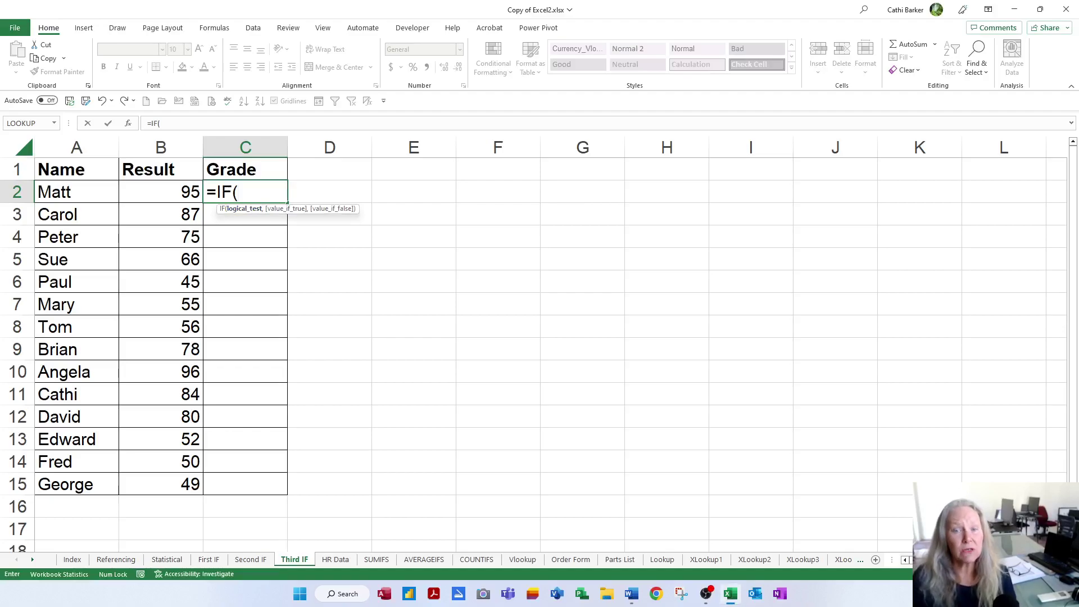
pyautogui.press('Left')
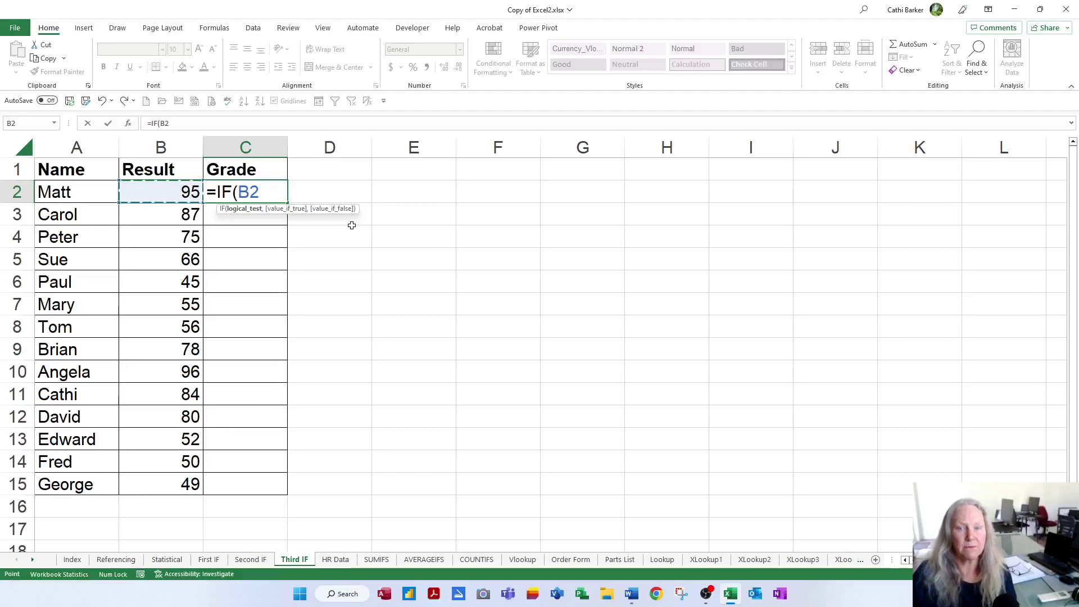
pyautogui.write('>')
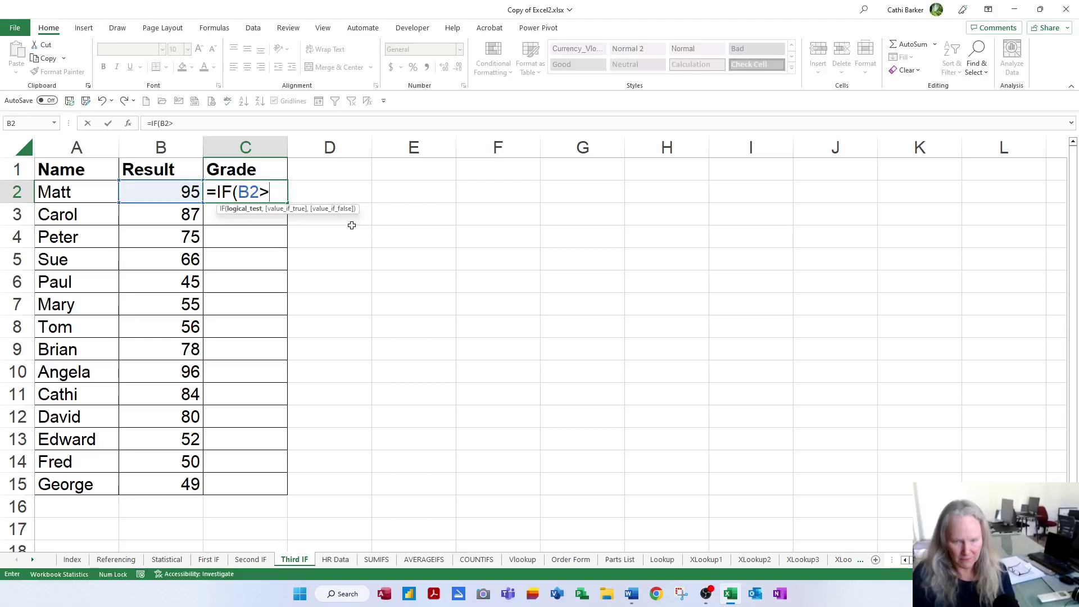
pyautogui.write('90')
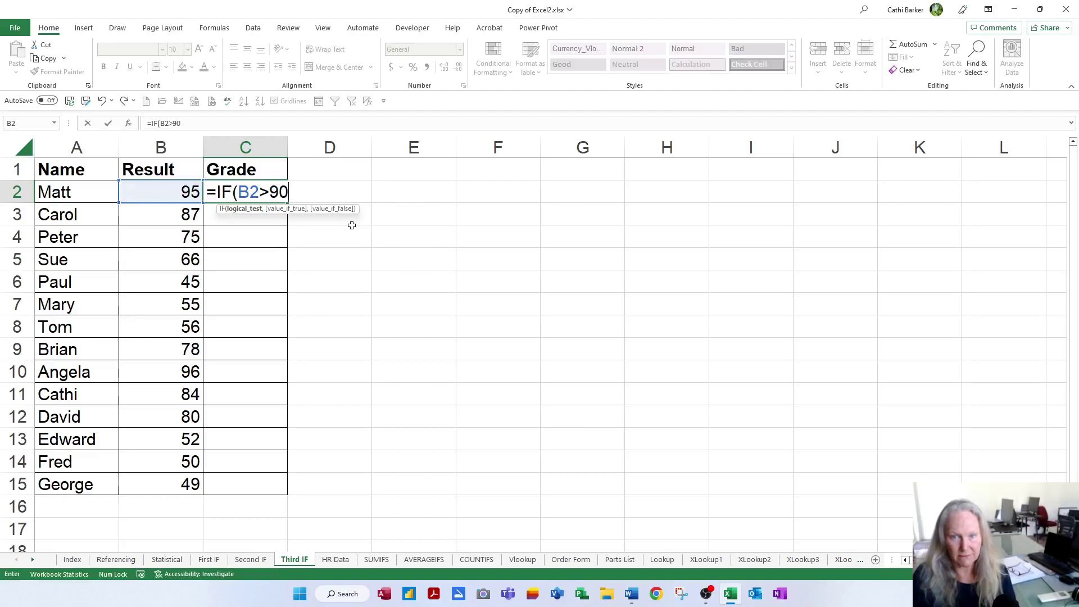
pyautogui.write(',')
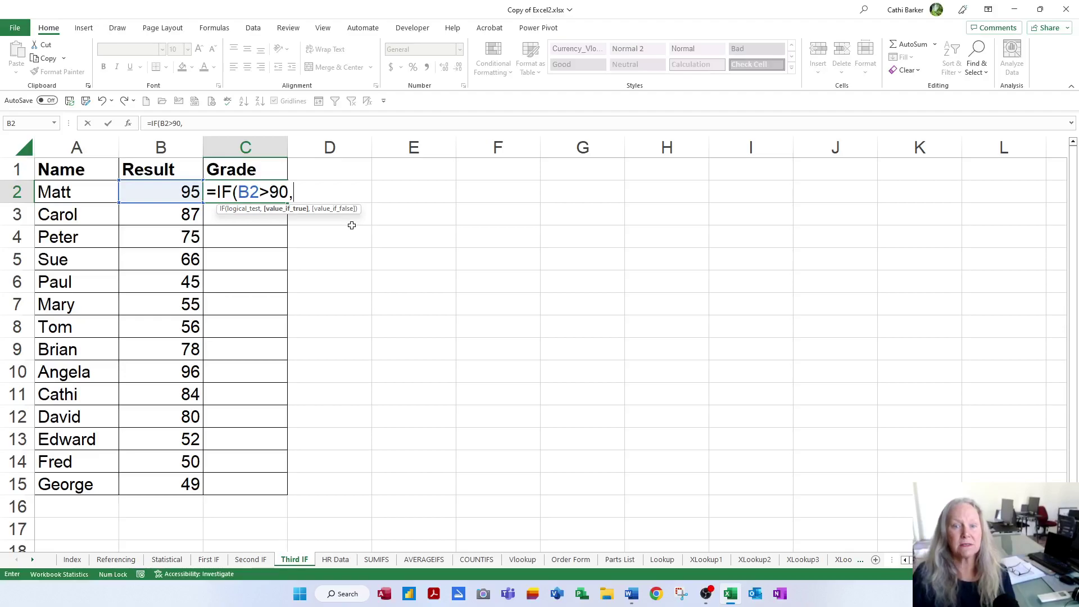
# Add "A+" as the value if true in the C2 grade formula and continue to its value-if-false argument.
pyautogui.write('"')
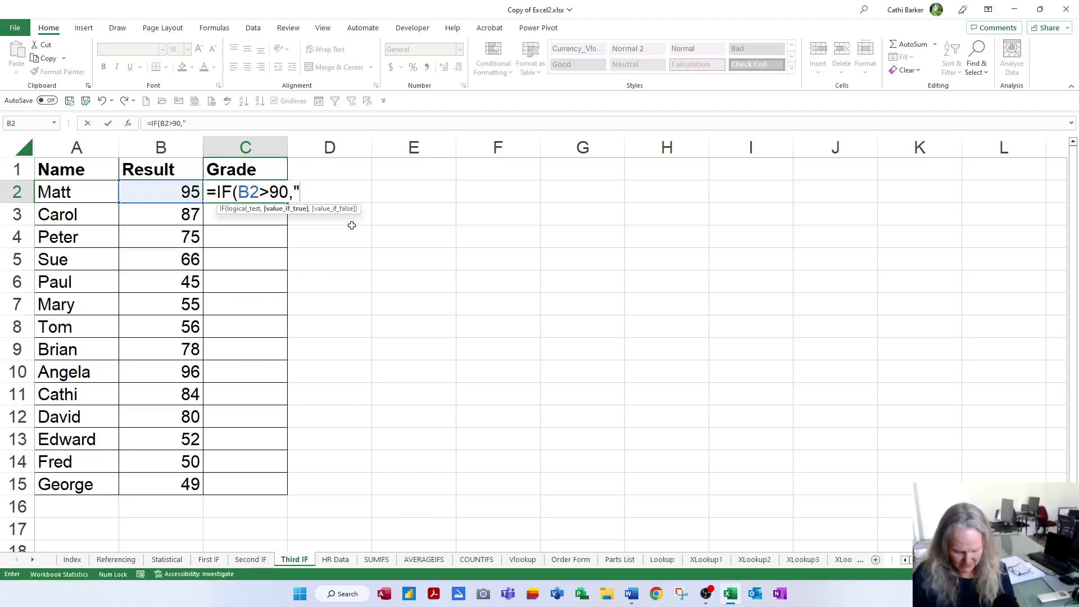
pyautogui.write('A+"')
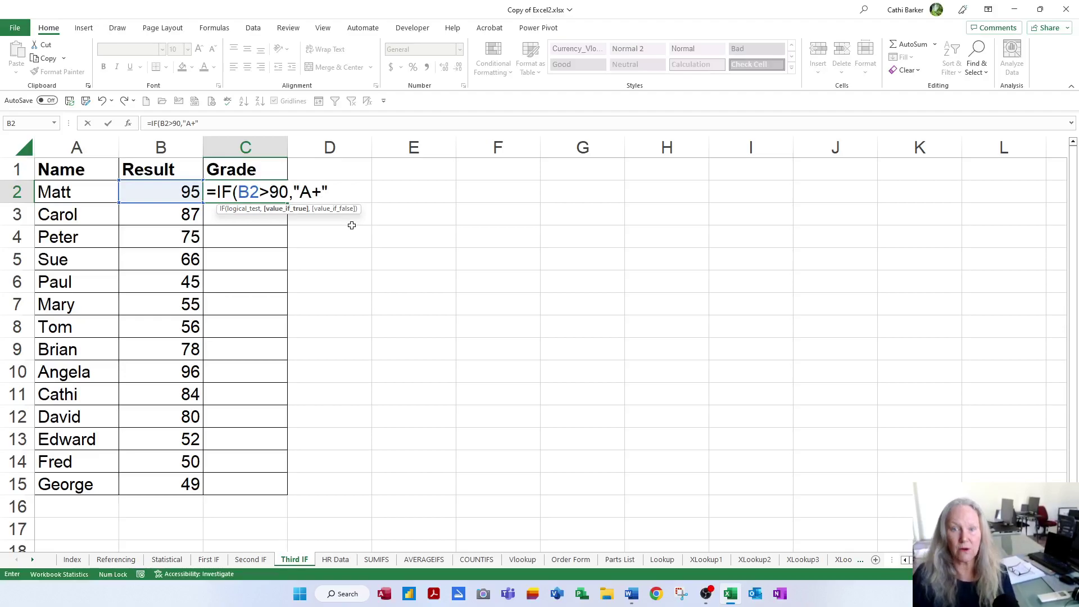
pyautogui.write(',')
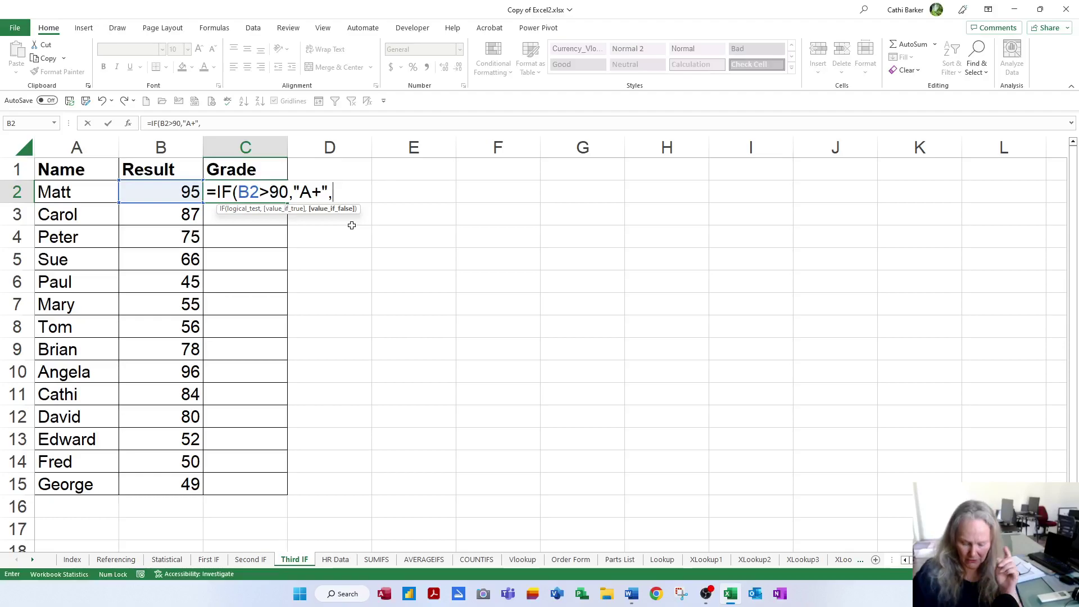
# Nest a second IF as the value if false in the C2 formula, returning "A" when B2>85.
pyautogui.write('i')
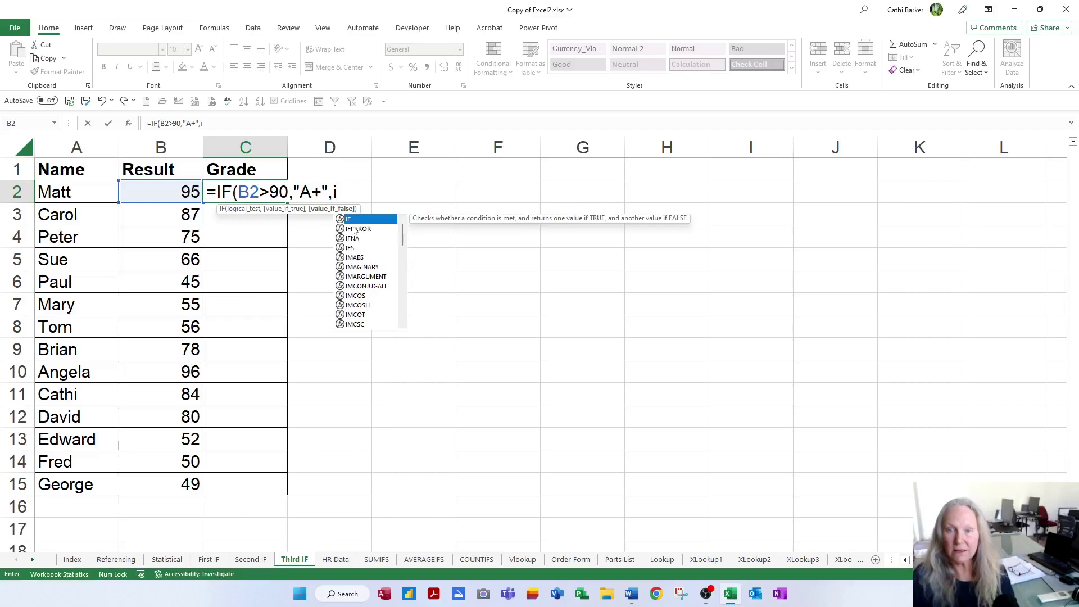
pyautogui.press('Tab')
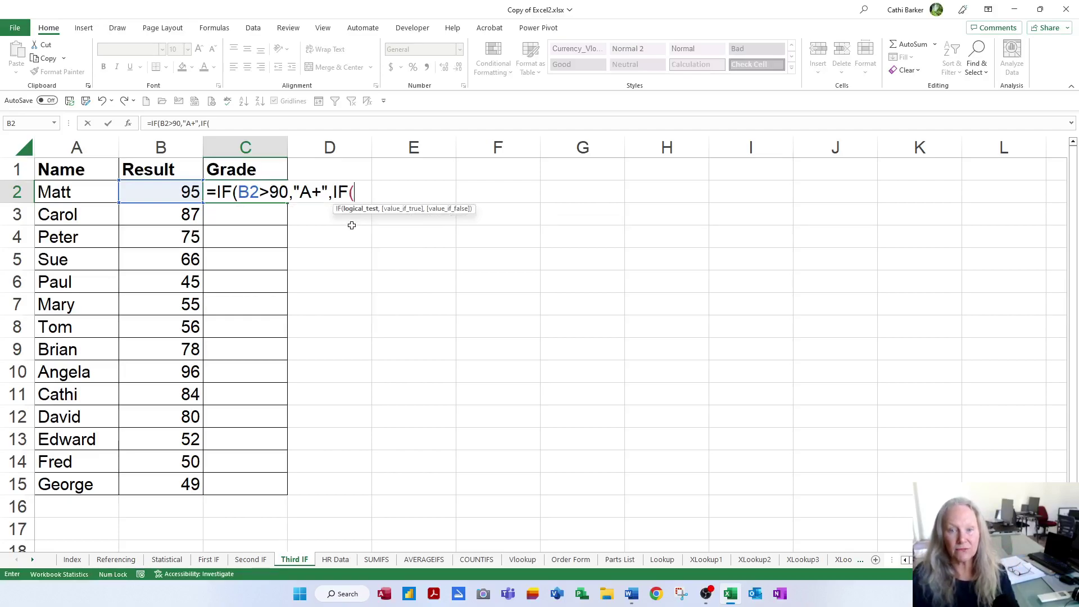
pyautogui.click(177, 192)
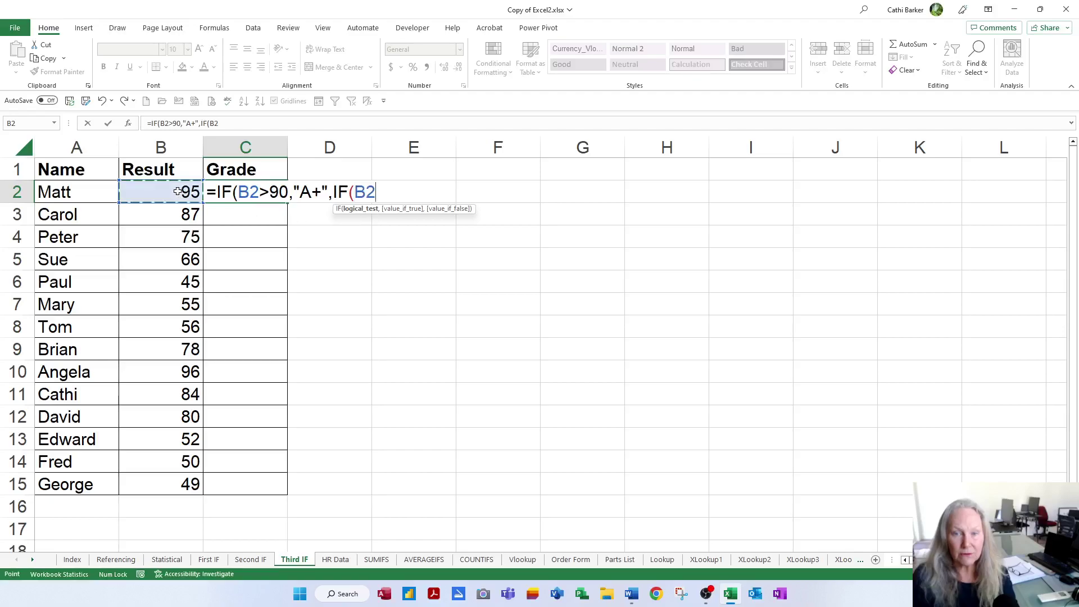
pyautogui.write('>85')
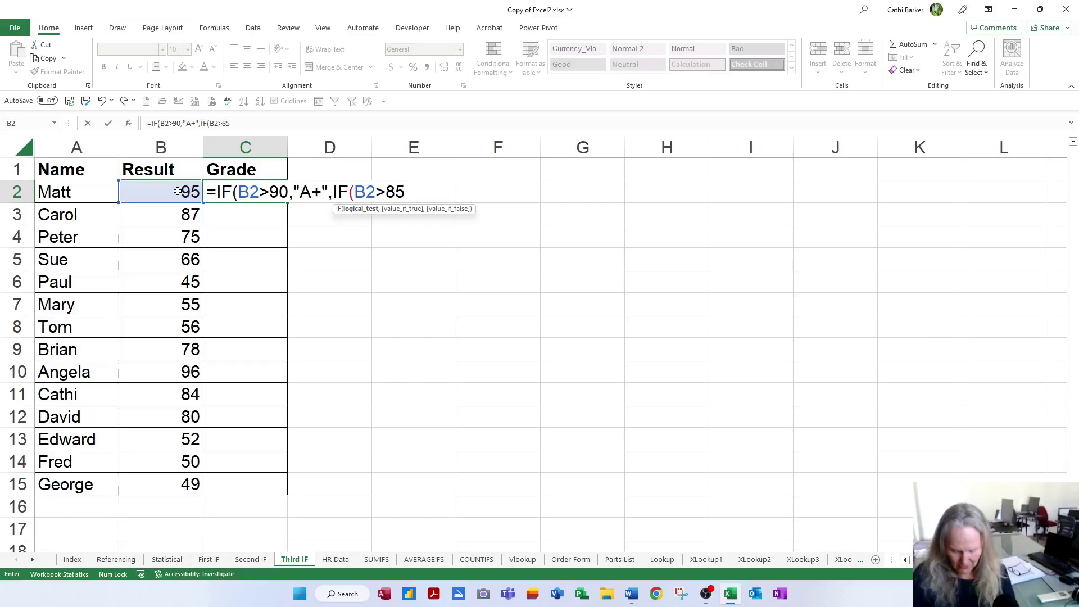
pyautogui.write(',')
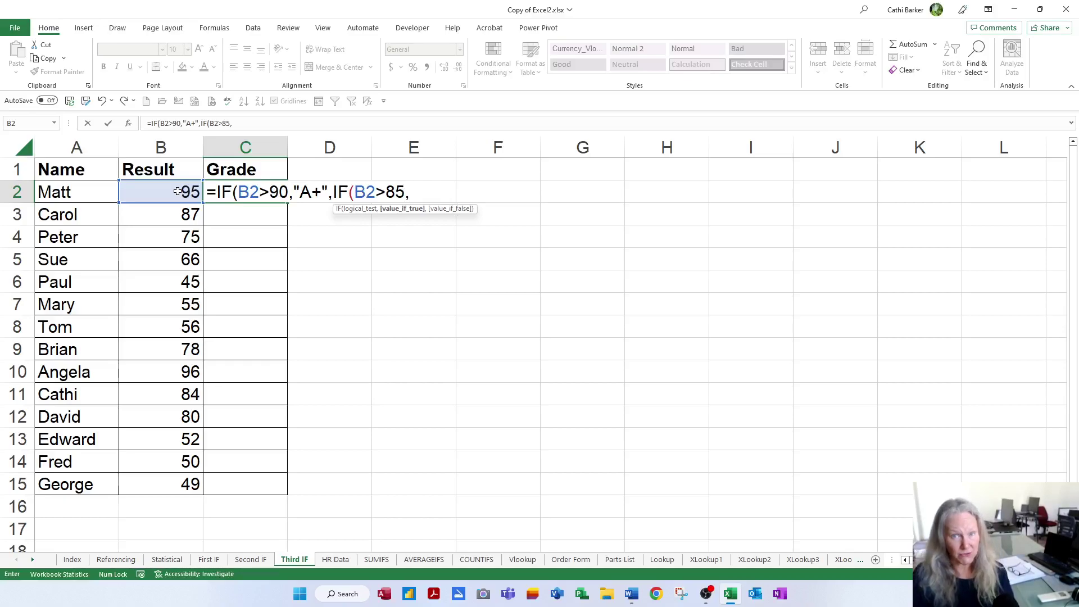
pyautogui.write('"A')
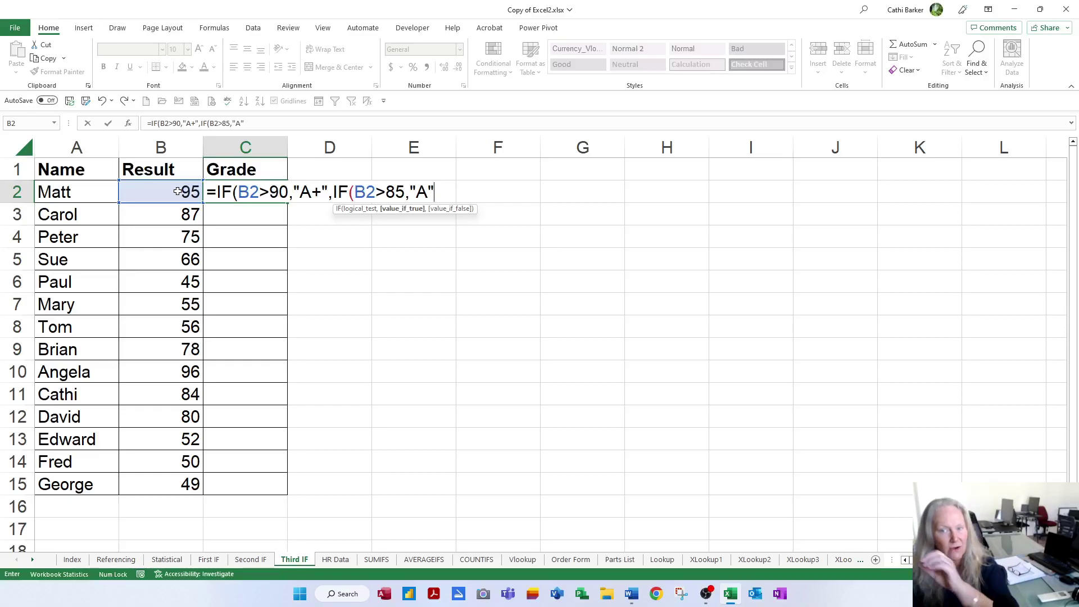
pyautogui.write('",')
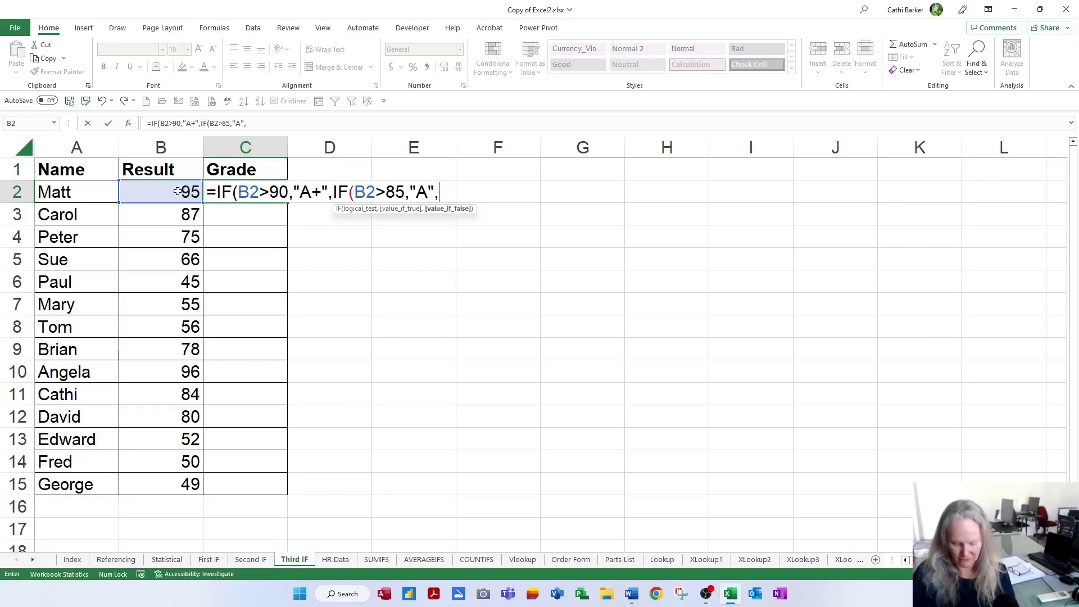
# Nest a third IF in the C2 formula that returns "A-" when B2>80.
pyautogui.write('i')
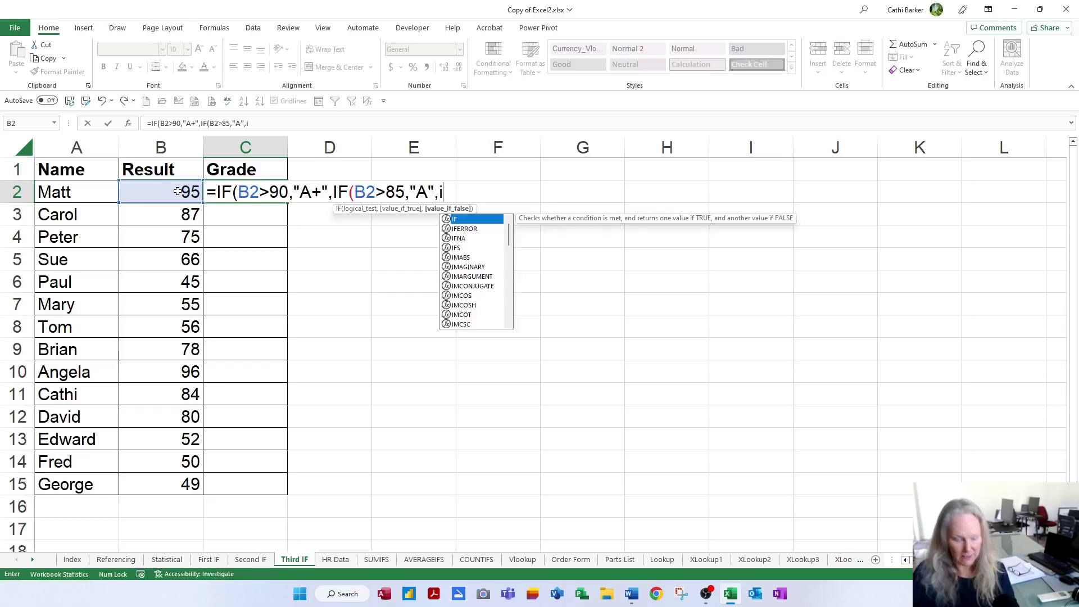
pyautogui.press('Tab')
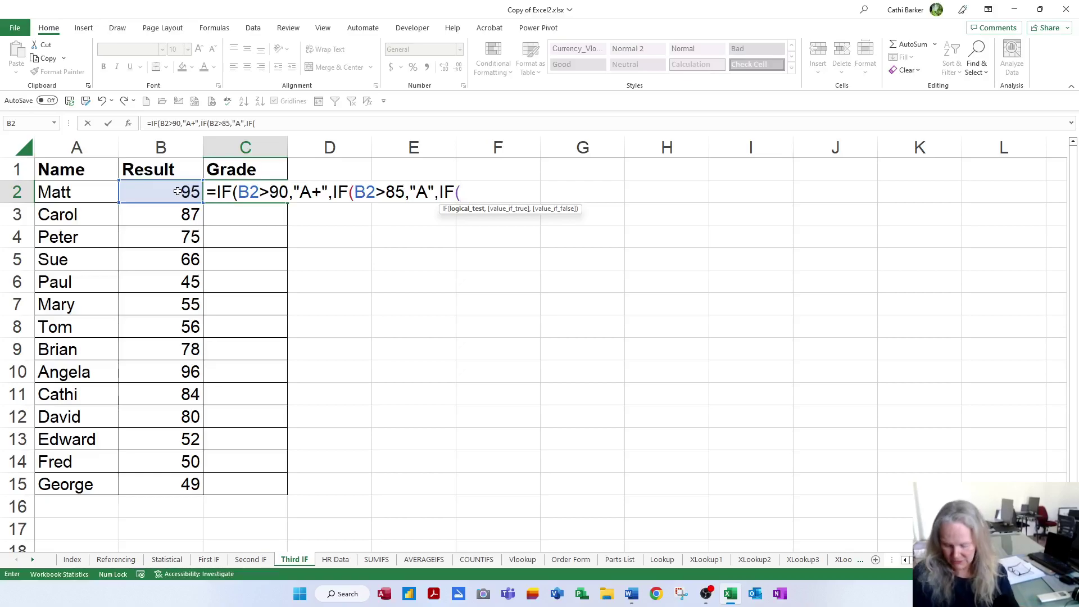
pyautogui.click(178, 192)
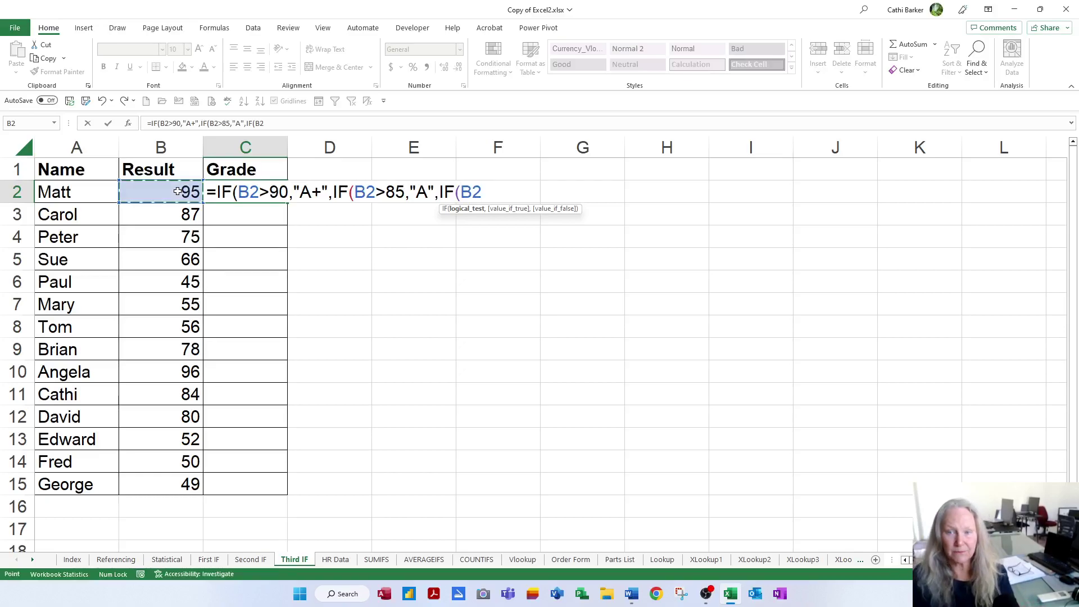
pyautogui.write('>8')
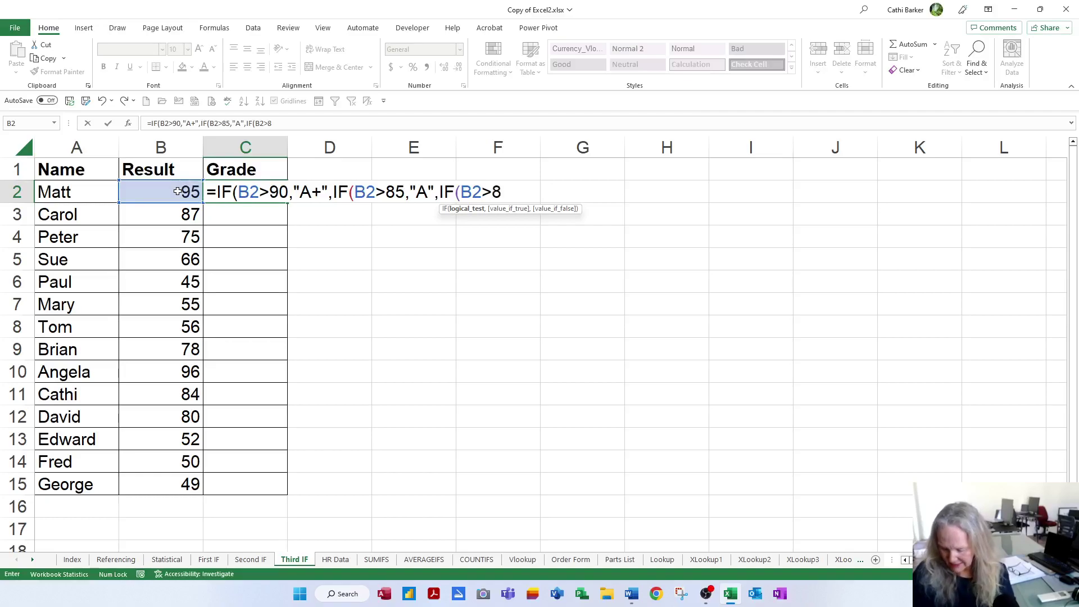
pyautogui.write('0,"A-"')
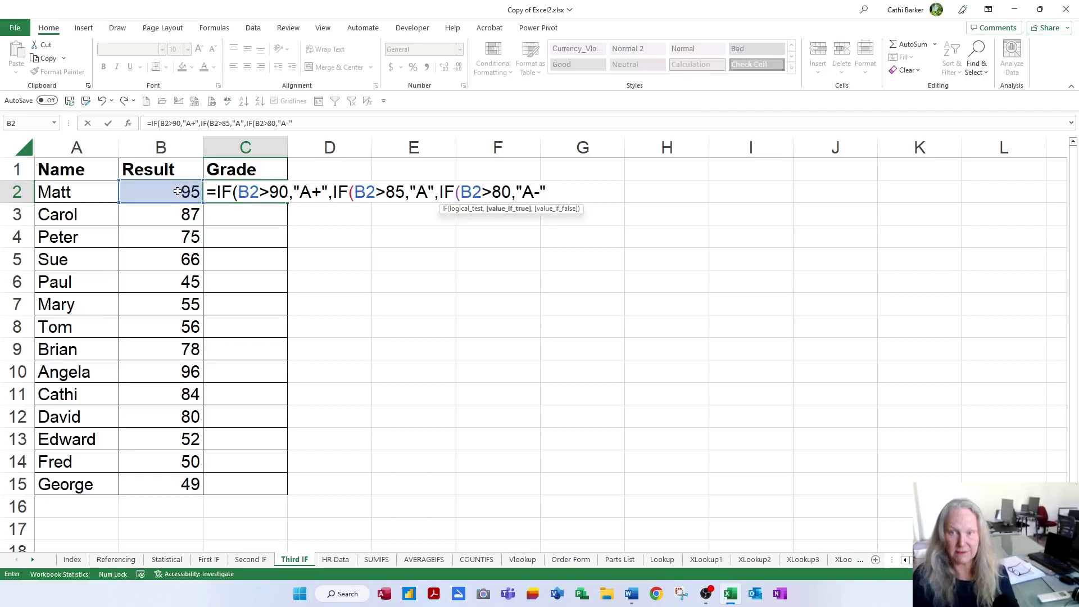
pyautogui.write(',')
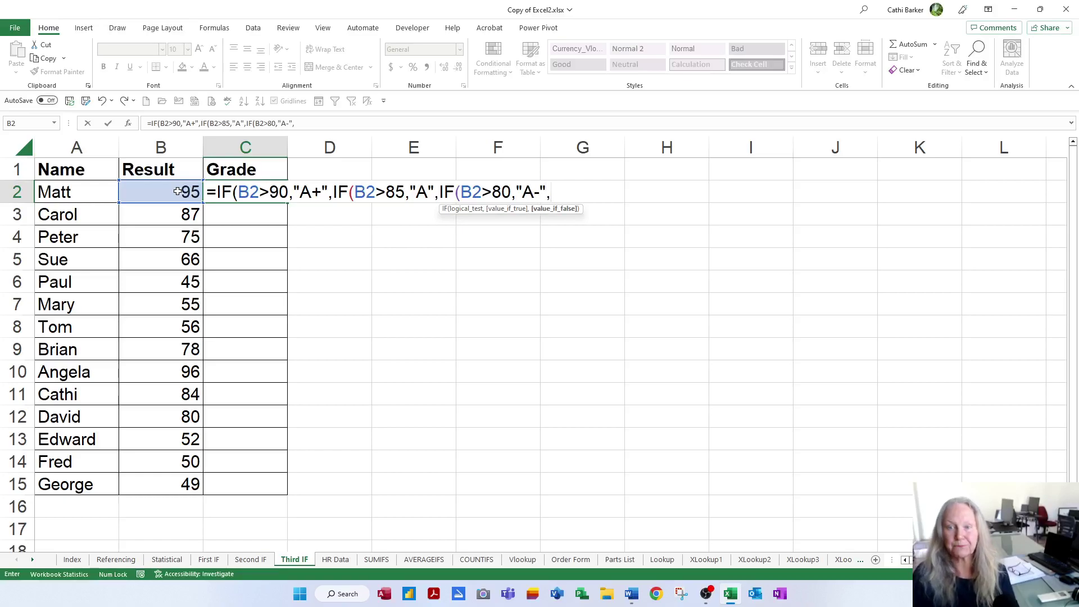
# Nest two more IFs in the C2 formula, returning "B+" when B2>75 and "B" when B2>70, and open another IF.
pyautogui.write('if(')
pyautogui.click(177, 192)
pyautogui.write('>75')
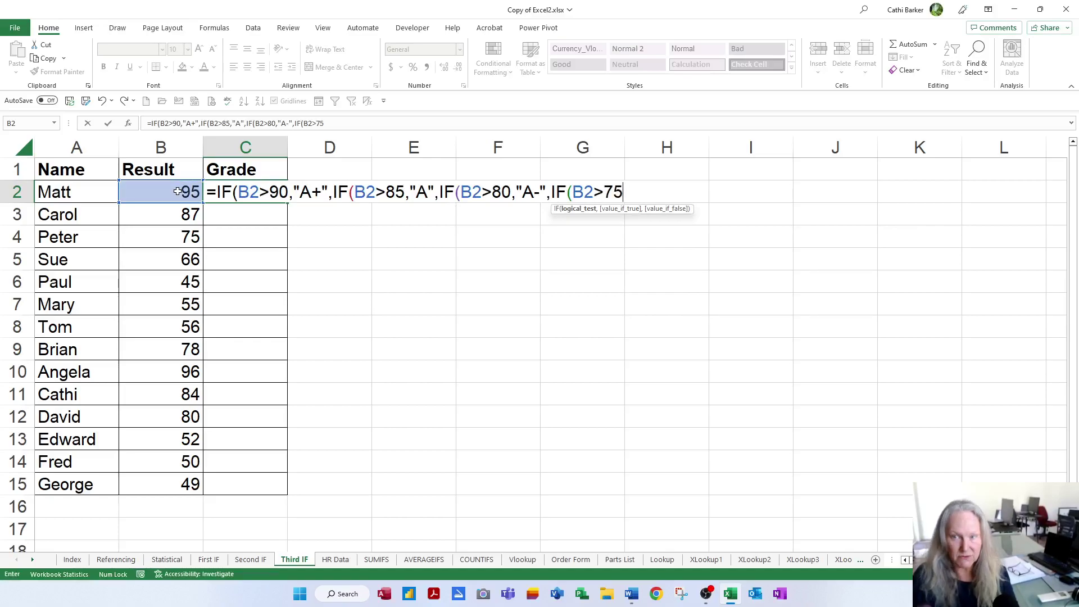
pyautogui.write(',')
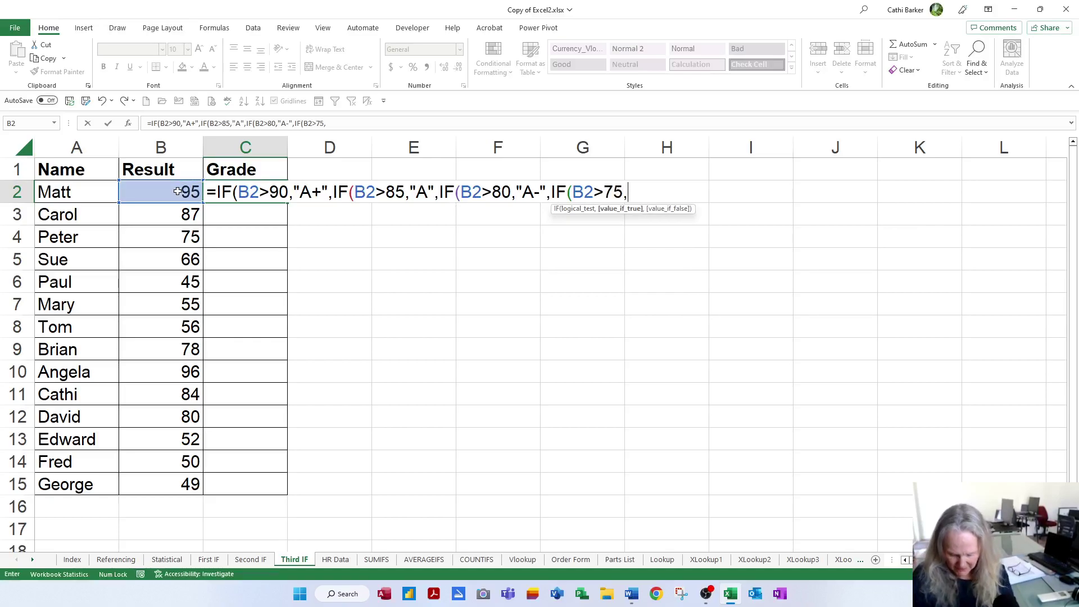
pyautogui.write('"B+",IF(')
pyautogui.click(178, 191)
pyautogui.write('>')
pyautogui.write('70')
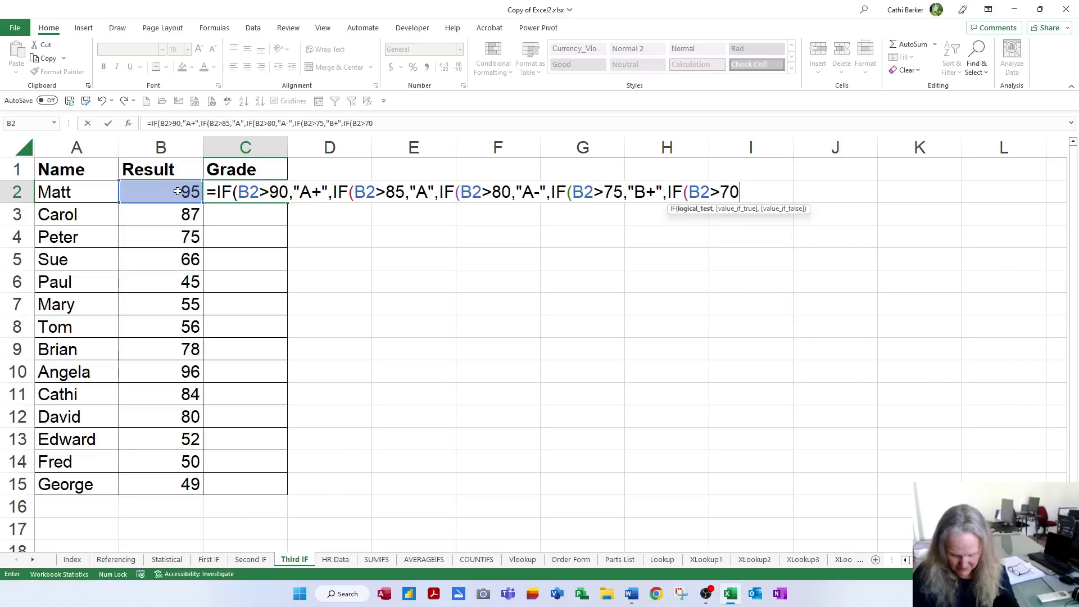
pyautogui.write(',"B",IF(')
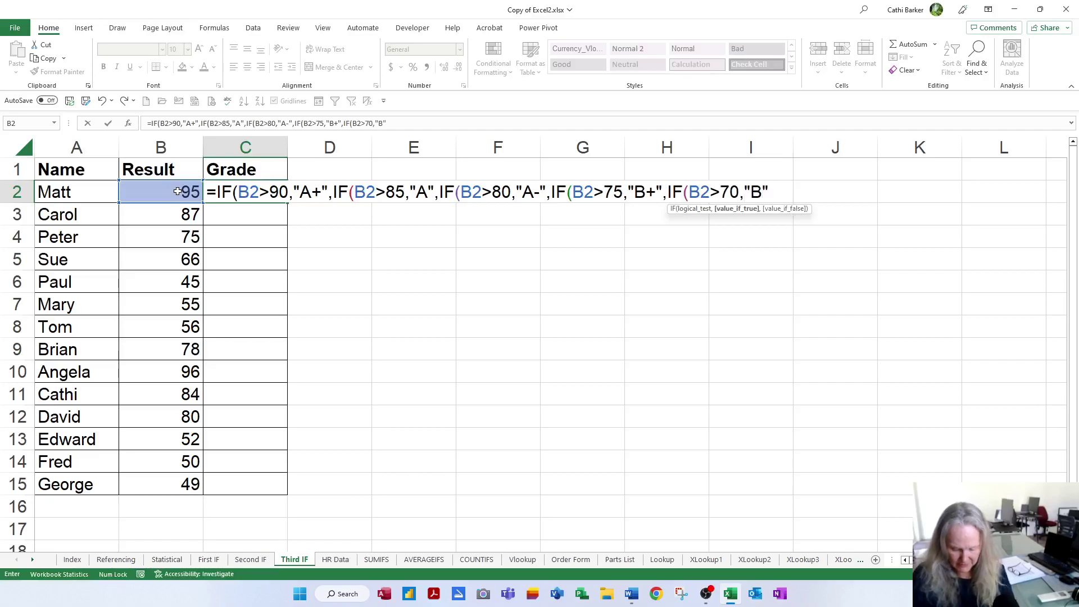
# Continue the nested IFs in C2 with "B-" for B2>65 and "C+" for B2>60.
pyautogui.click(178, 192)
pyautogui.write('>65,')
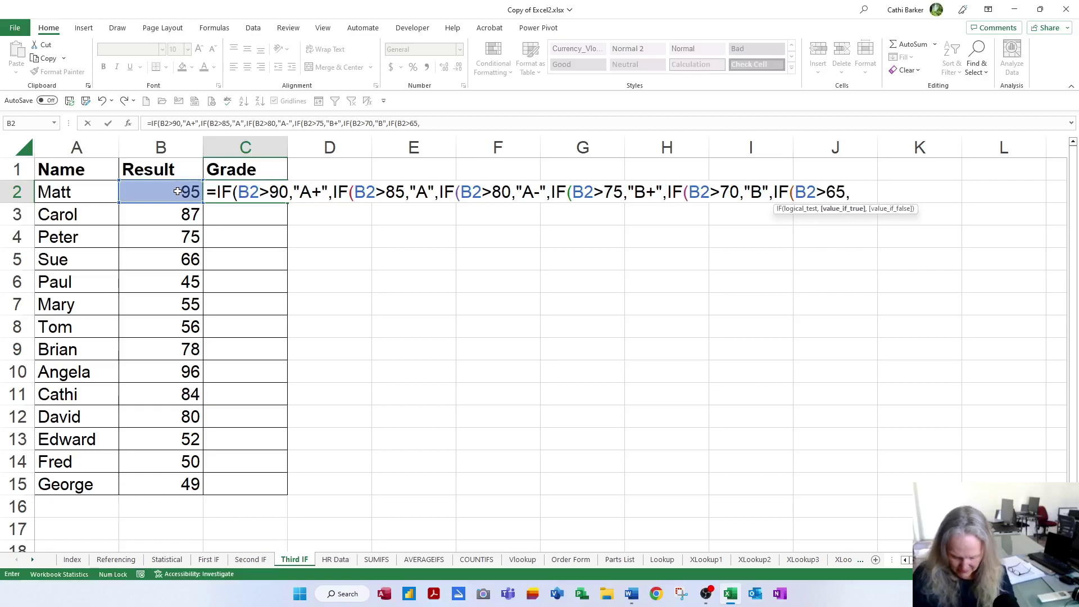
pyautogui.write('"B-",IF(')
pyautogui.click(178, 192)
pyautogui.write('>60,"C+",i')
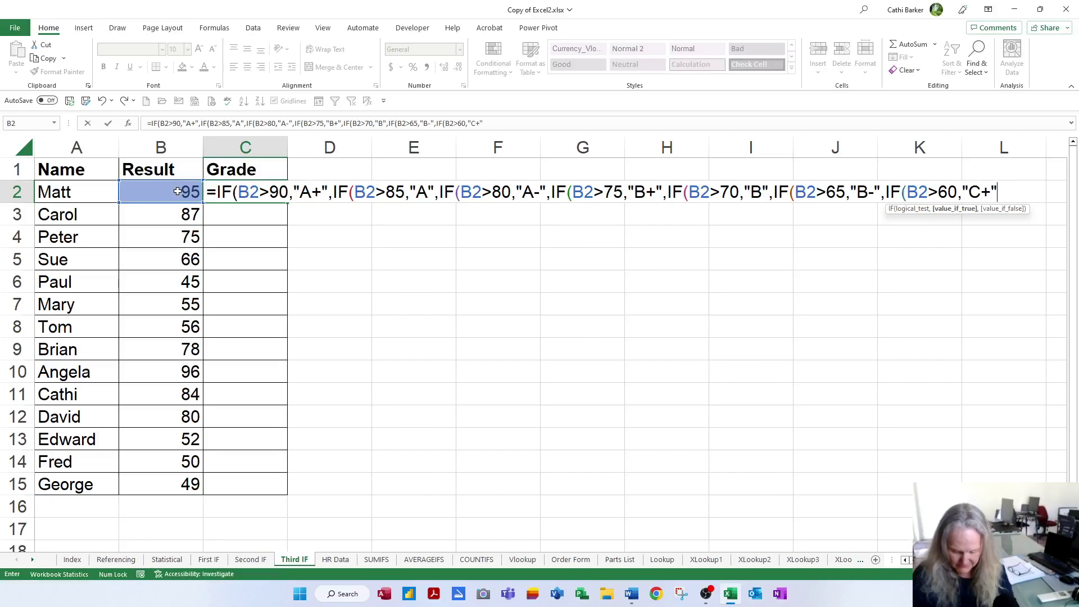
# Extend the C2 formula with nested IFs returning "C" when B2>55 and "C-" when B2>50.
pyautogui.write('f(')
pyautogui.click(178, 192)
pyautogui.write('>55,')
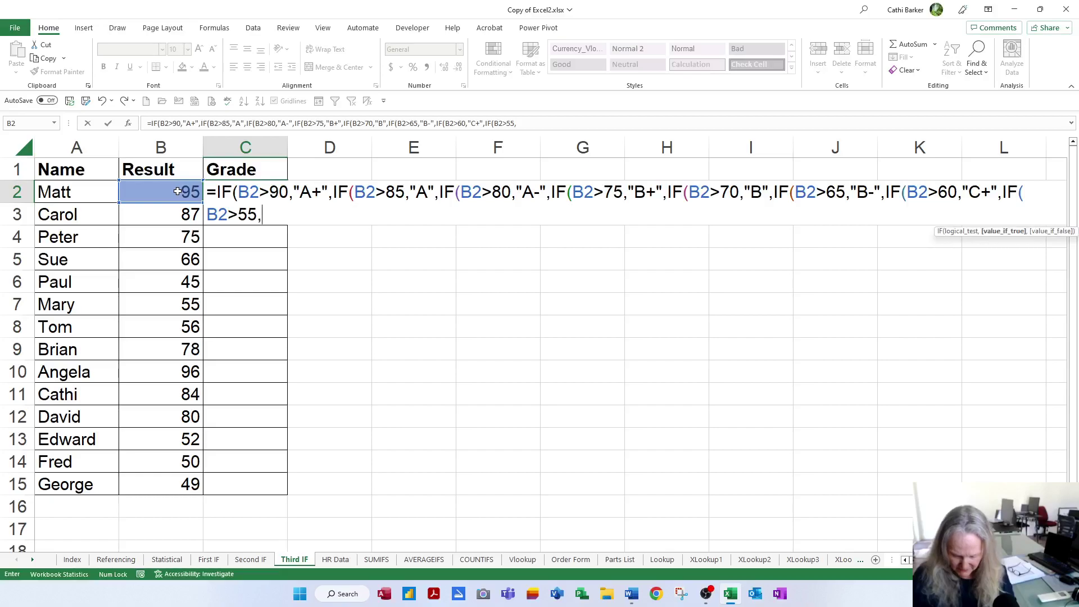
pyautogui.write('"C",IF(')
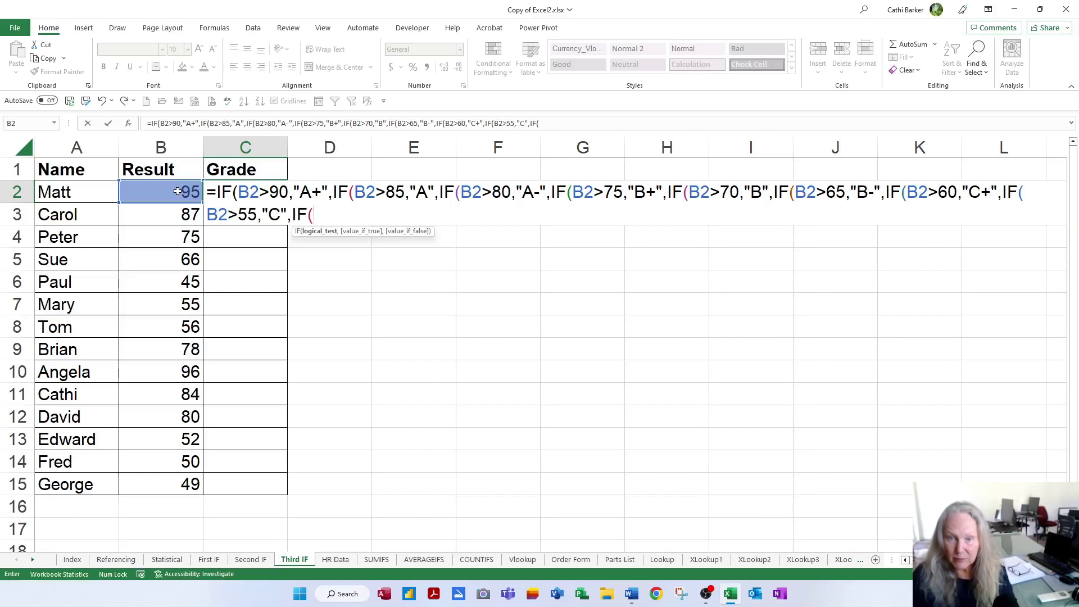
pyautogui.click(178, 192)
pyautogui.write('>')
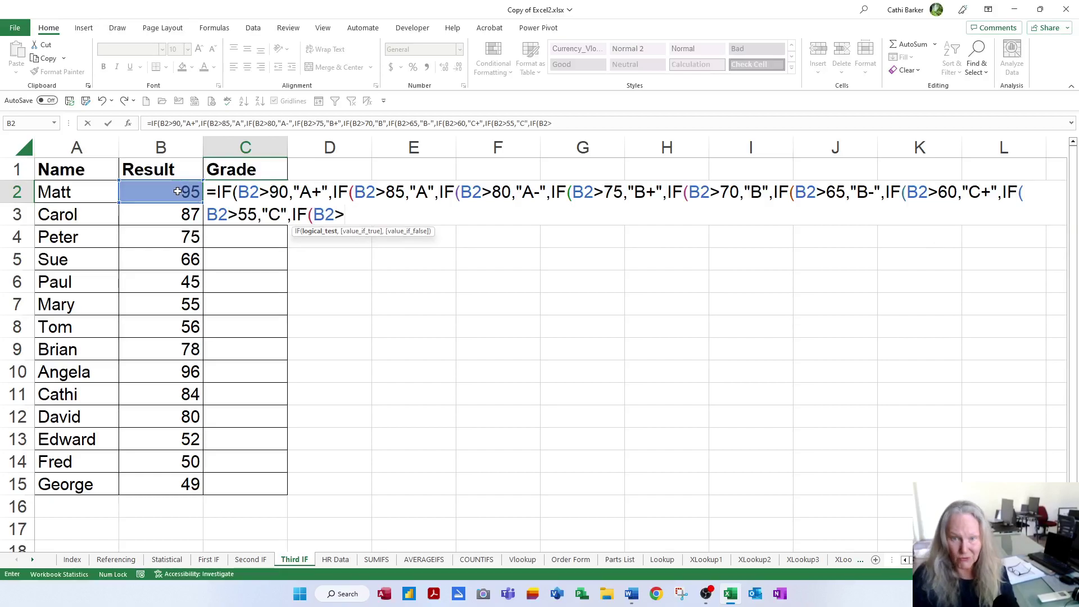
pyautogui.write('50,"C')
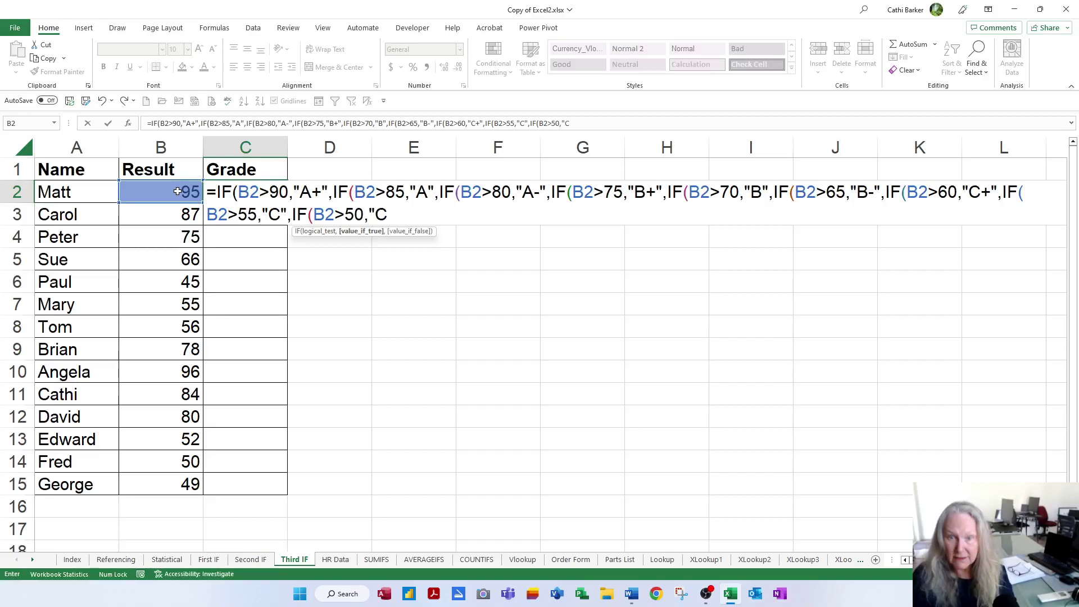
pyautogui.write('-')
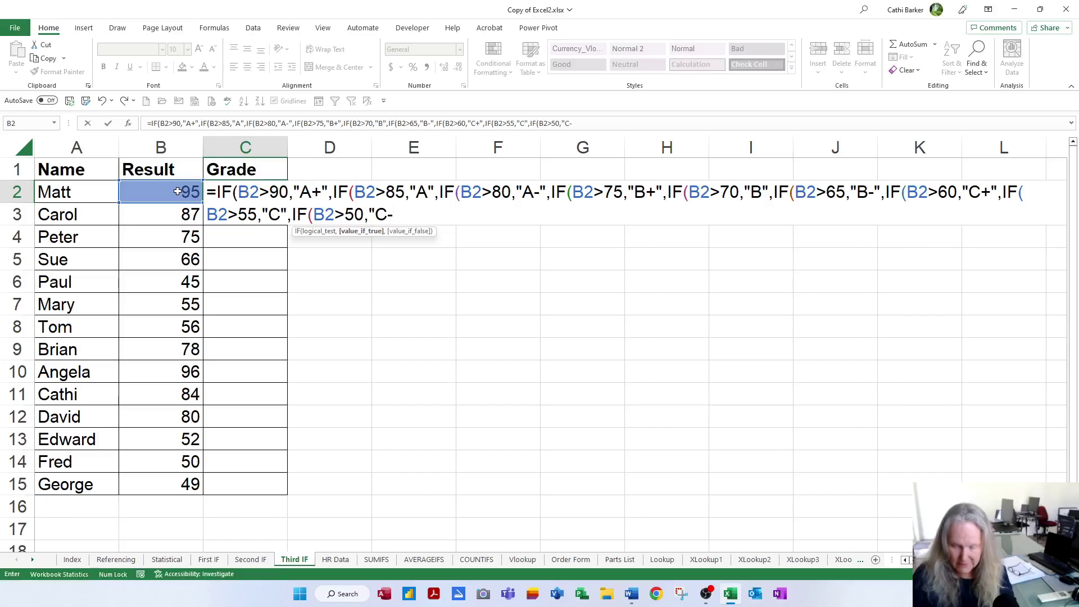
pyautogui.write('",')
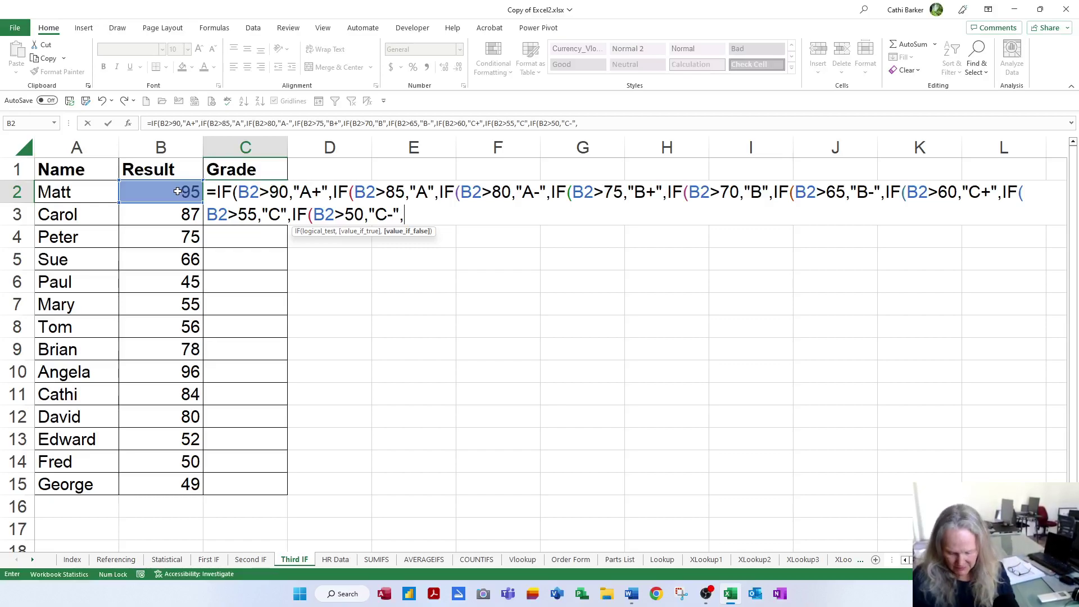
# Finish the C2 formula with "F" as the final value if false, close all nine parentheses, and enter it.
pyautogui.write('"F')
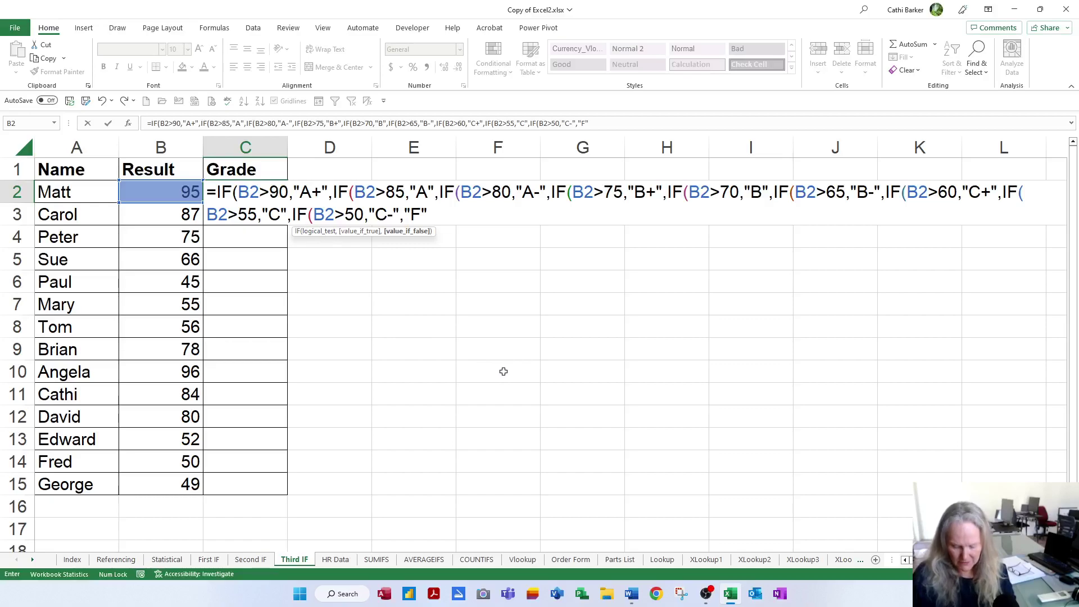
pyautogui.write(')))')
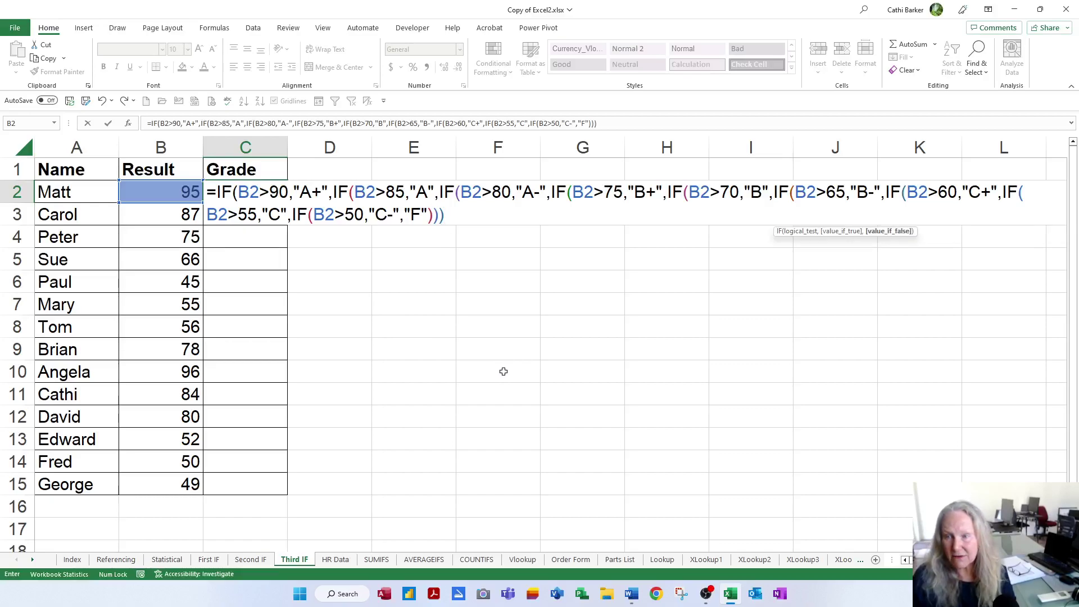
pyautogui.write('))')
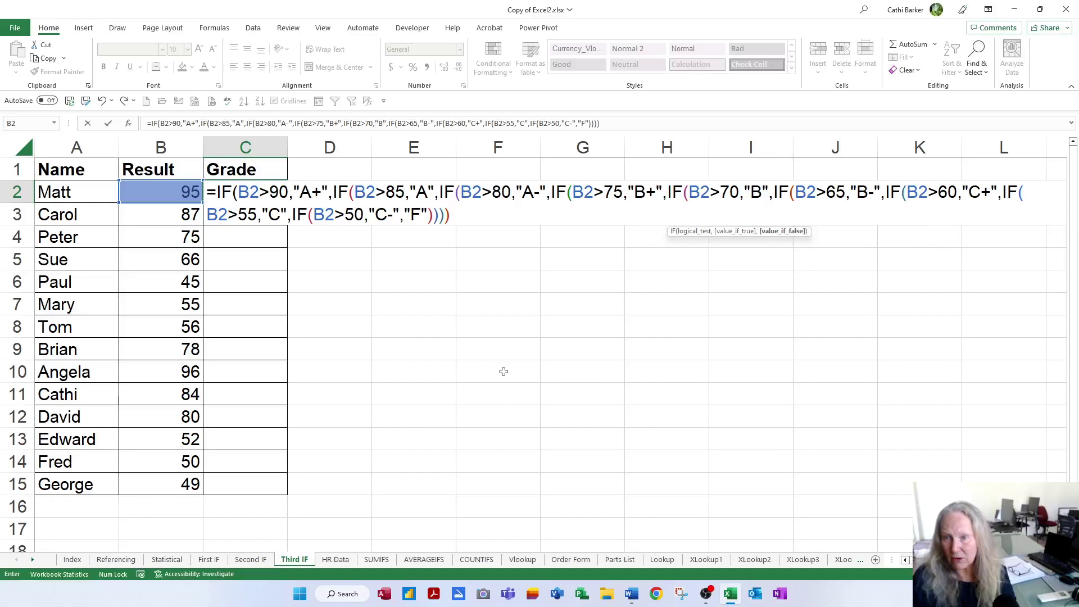
pyautogui.write(')')
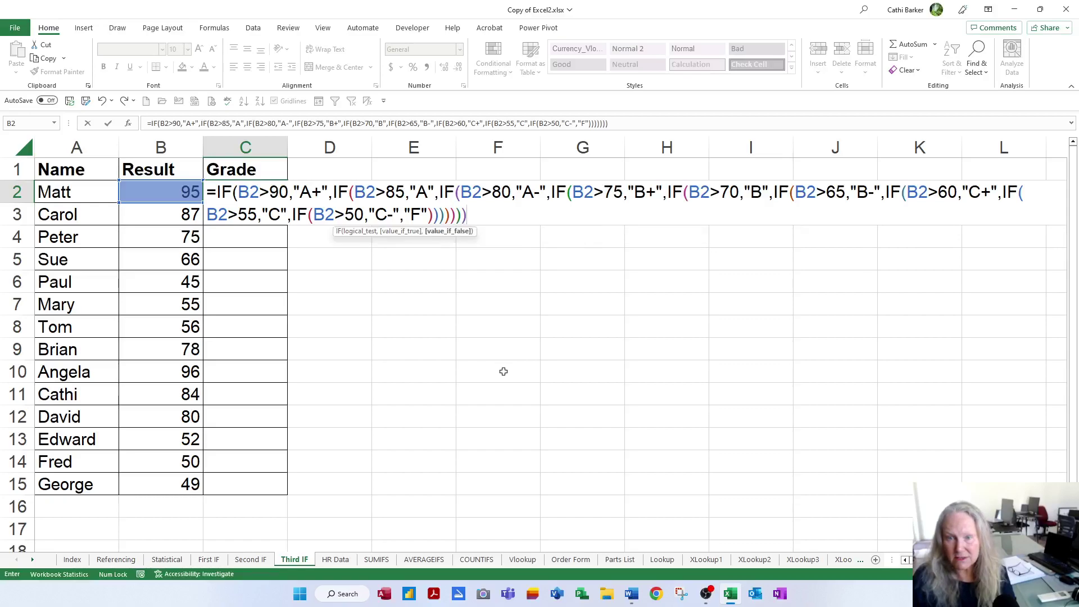
pyautogui.write('))')
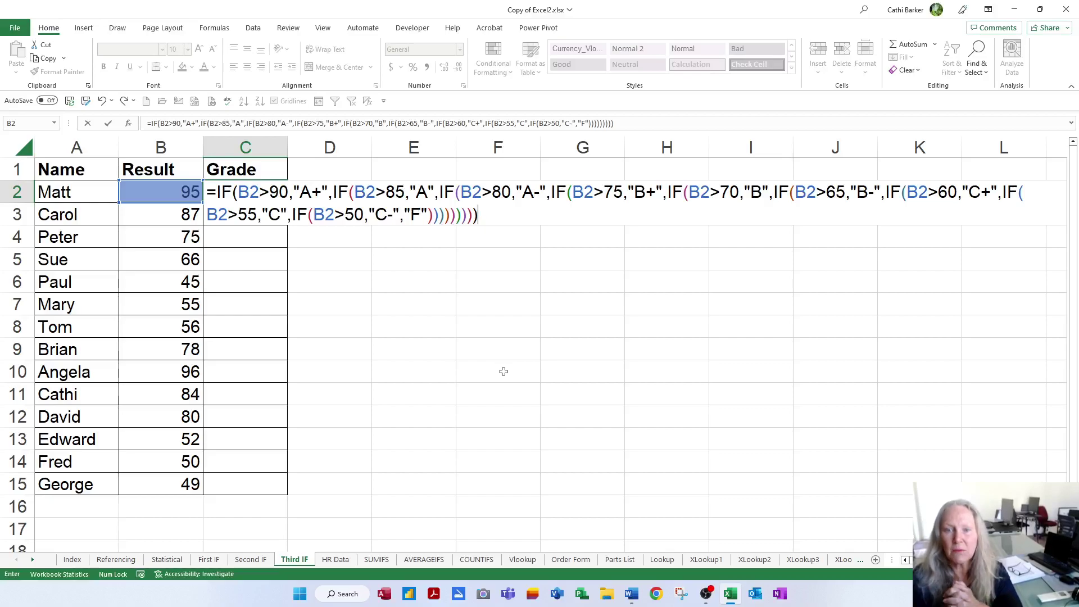
pyautogui.press('Return')
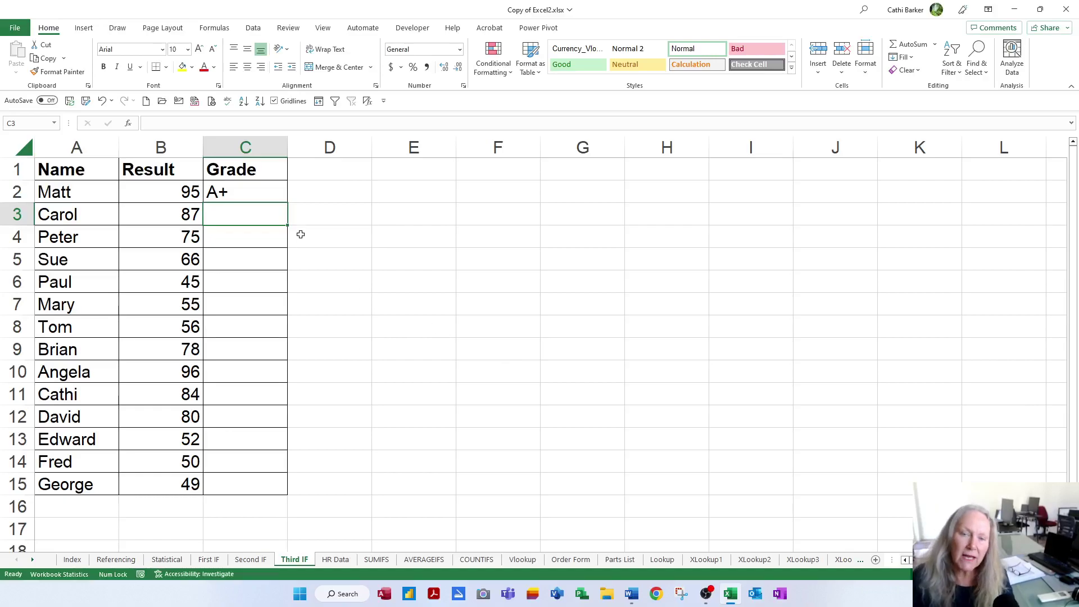
# Fill the nested IF grade formula from C2 down to C15 and review the formula in C2.
pyautogui.click(255, 192)
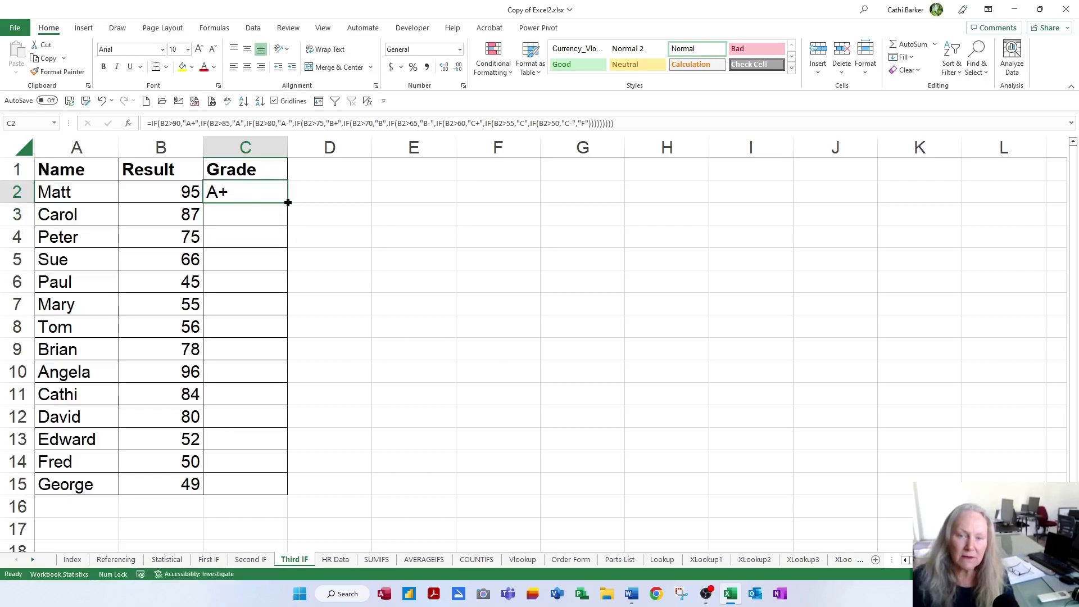
pyautogui.doubleClick(288, 202)
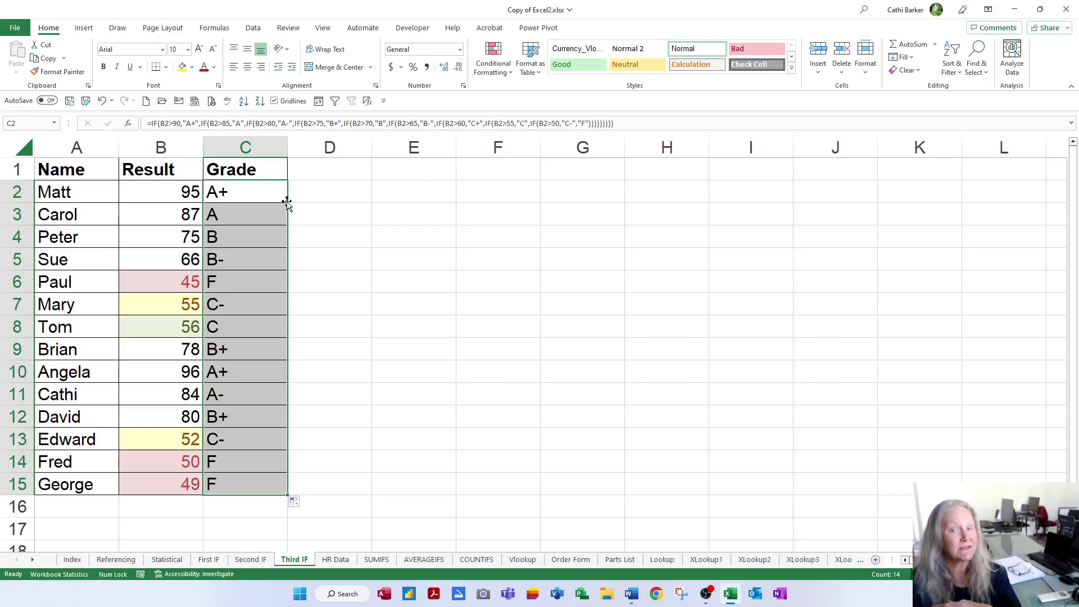
pyautogui.doubleClick(281, 197)
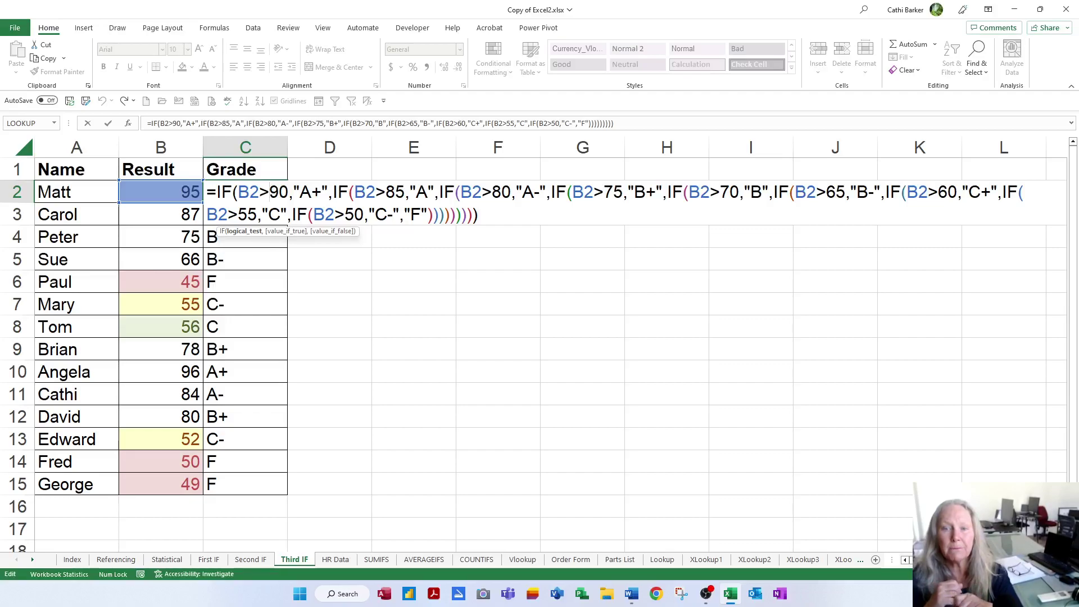
pyautogui.hotkey('ctrl', 'Return')
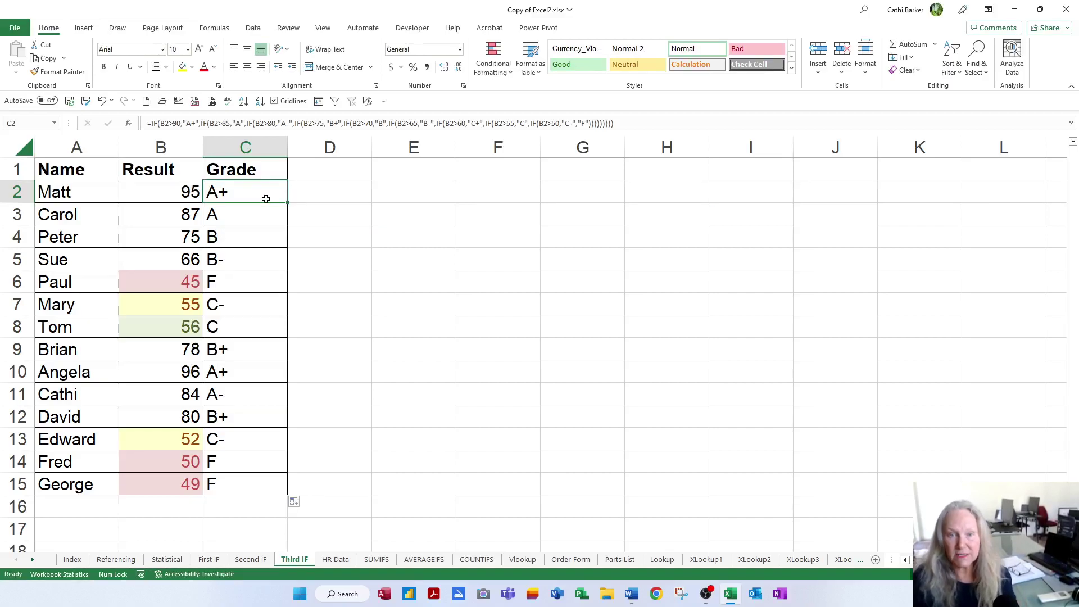
# Highlight grades in C2:C15 containing the text "F" with Light Red Fill with Dark Red Text.
pyautogui.hotkey('ctrl', 'shift', 'Down')
pyautogui.click(265, 198)
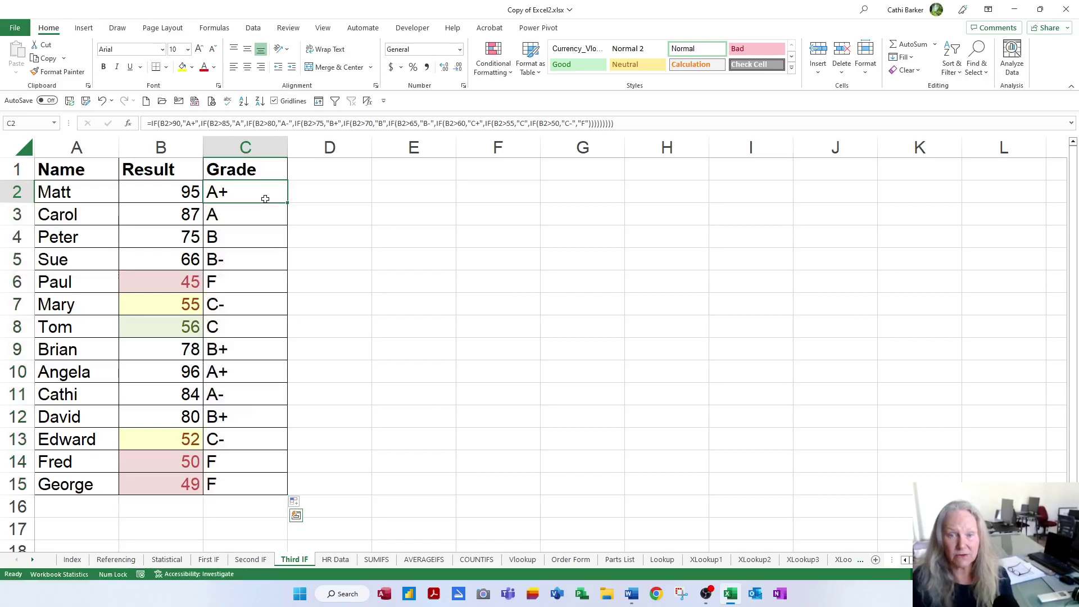
pyautogui.hotkey('ctrl', 'shift', 'Down')
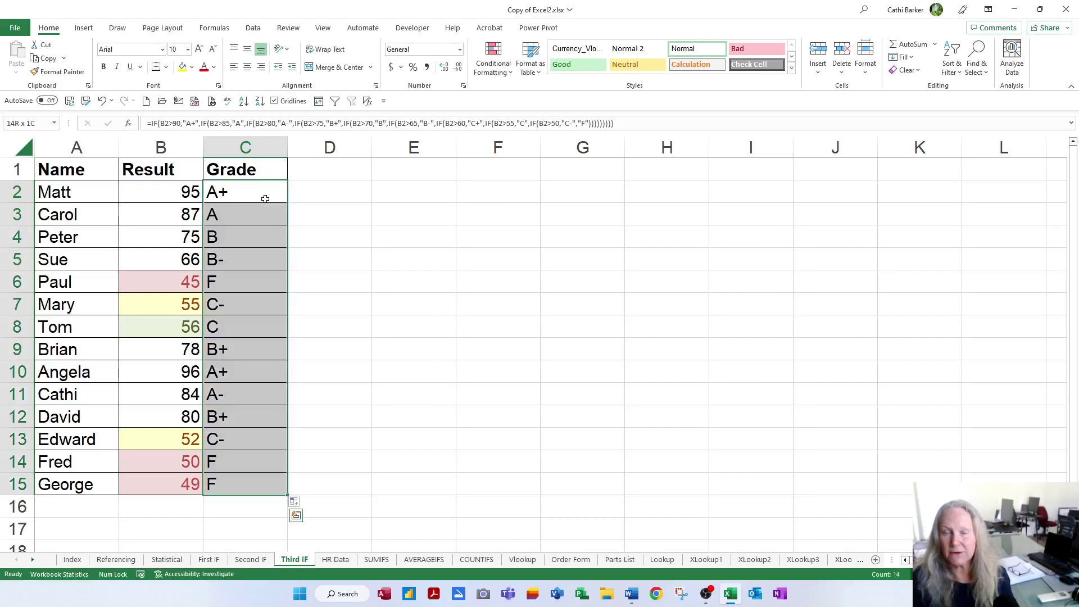
pyautogui.click(494, 66)
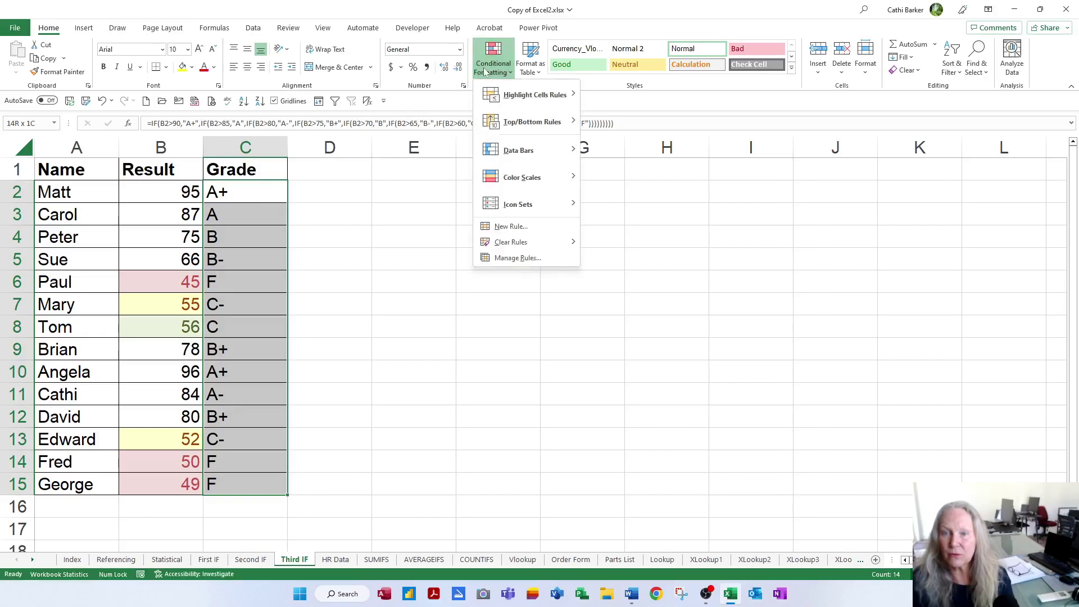
pyautogui.moveTo(538, 94)
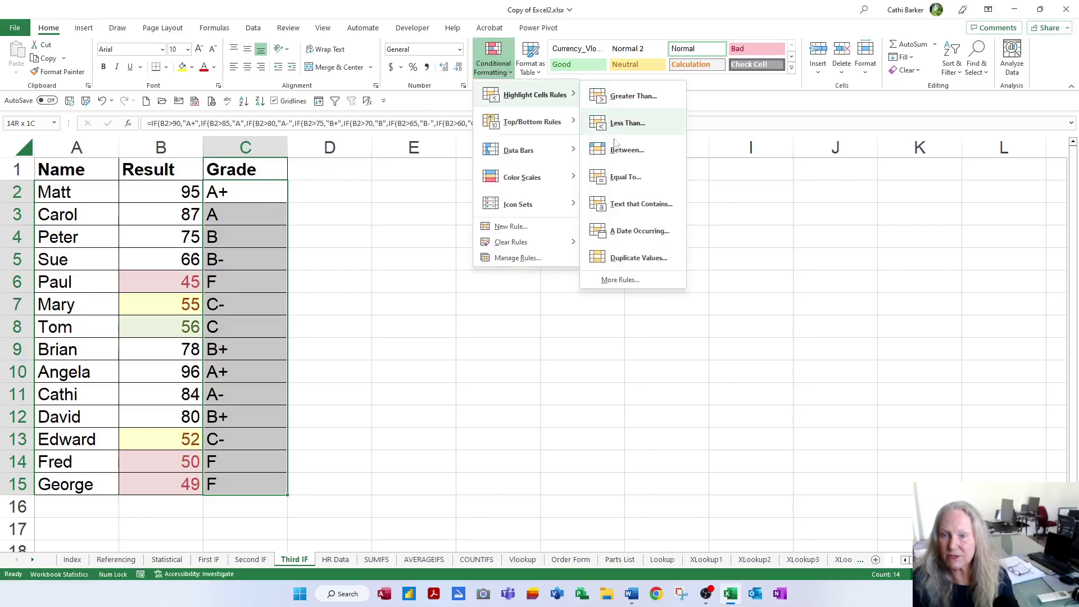
pyautogui.click(656, 209)
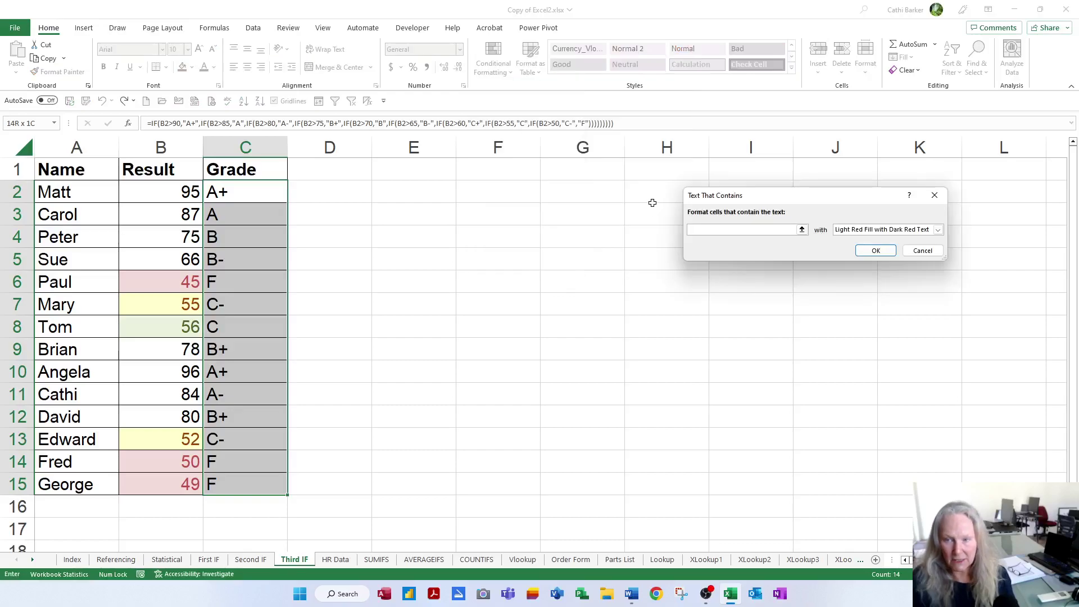
pyautogui.write('F')
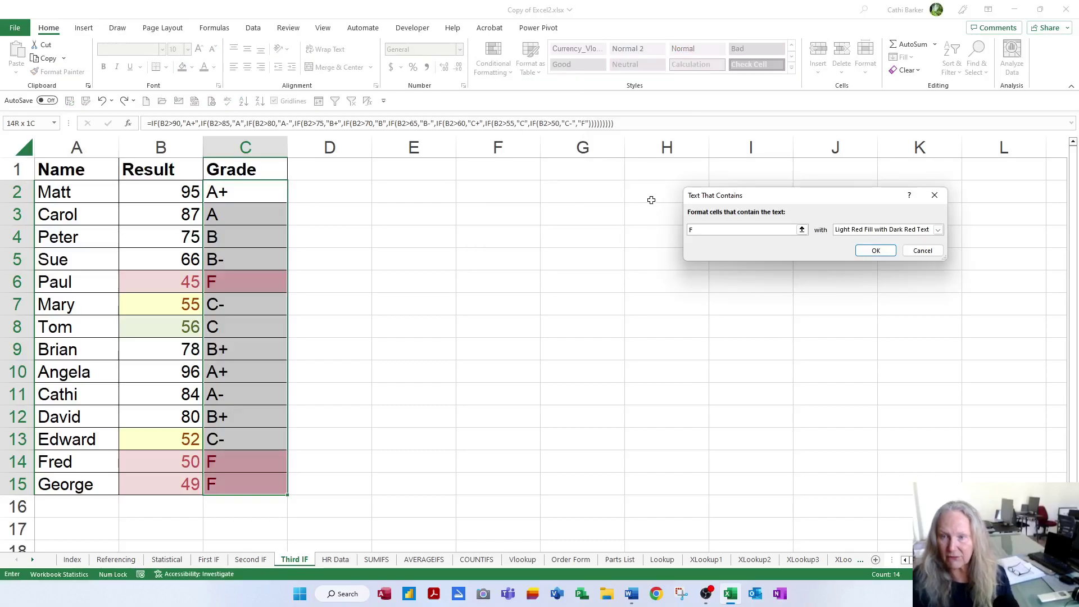
pyautogui.click(875, 251)
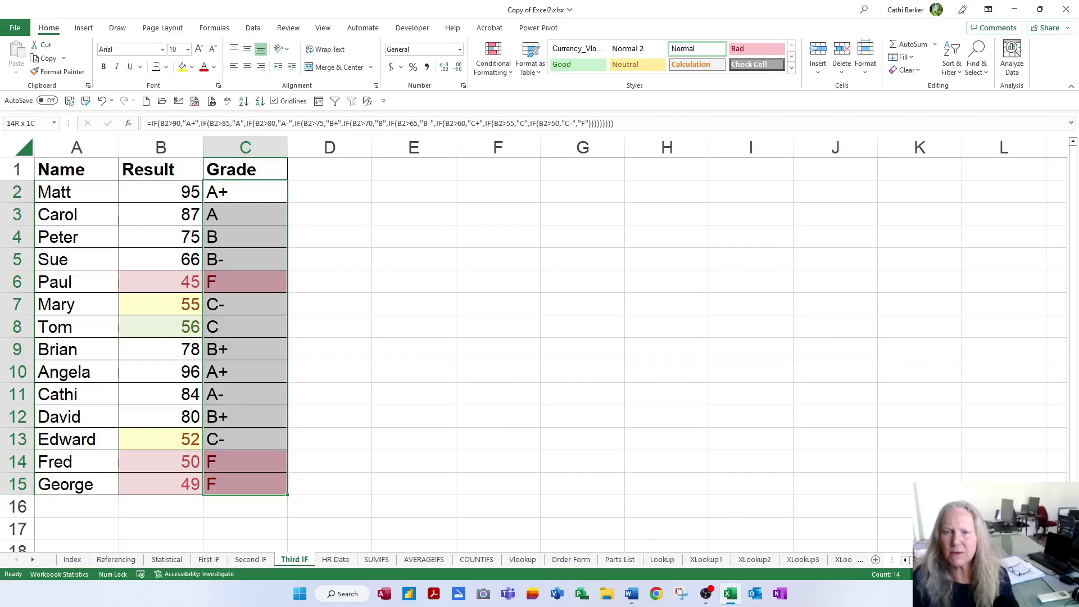
# Add a text-contains rule to C2:C15 formatting "c" with Green Fill with Dark Green Text.
pyautogui.click(494, 65)
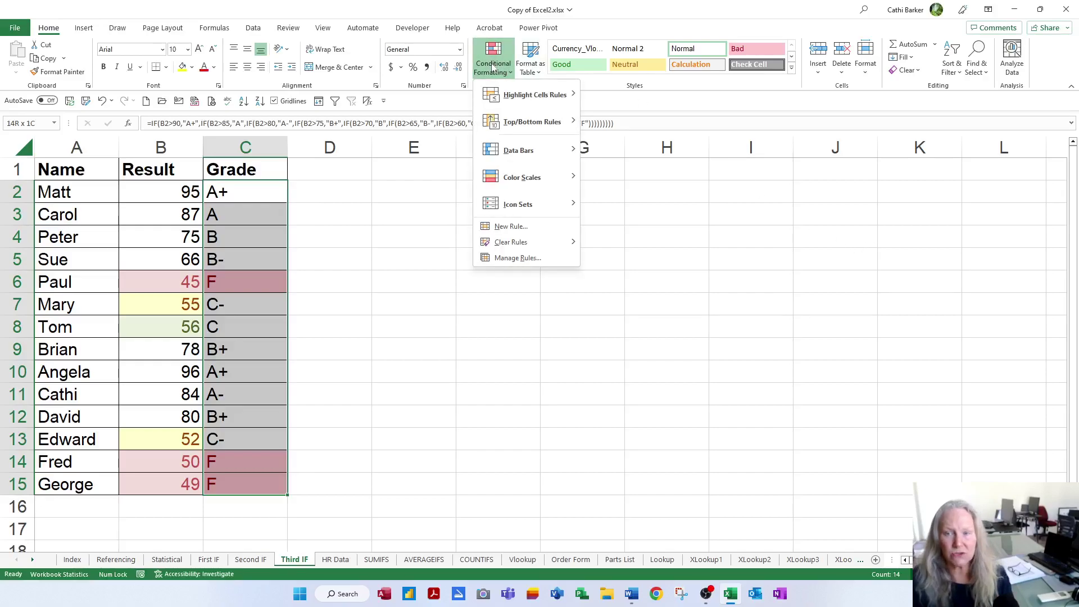
pyautogui.moveTo(534, 94)
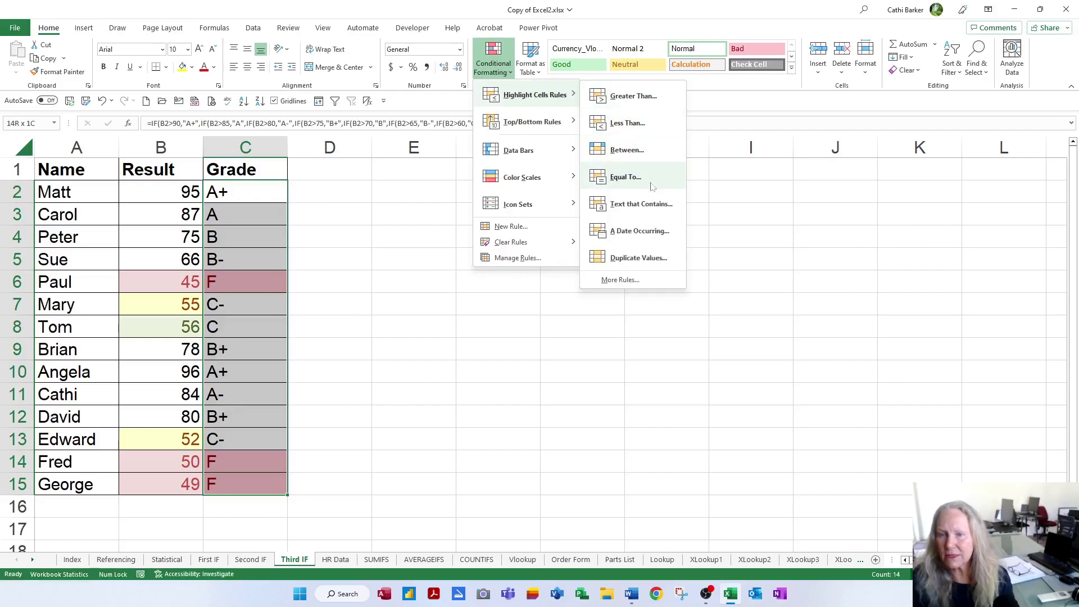
pyautogui.click(653, 204)
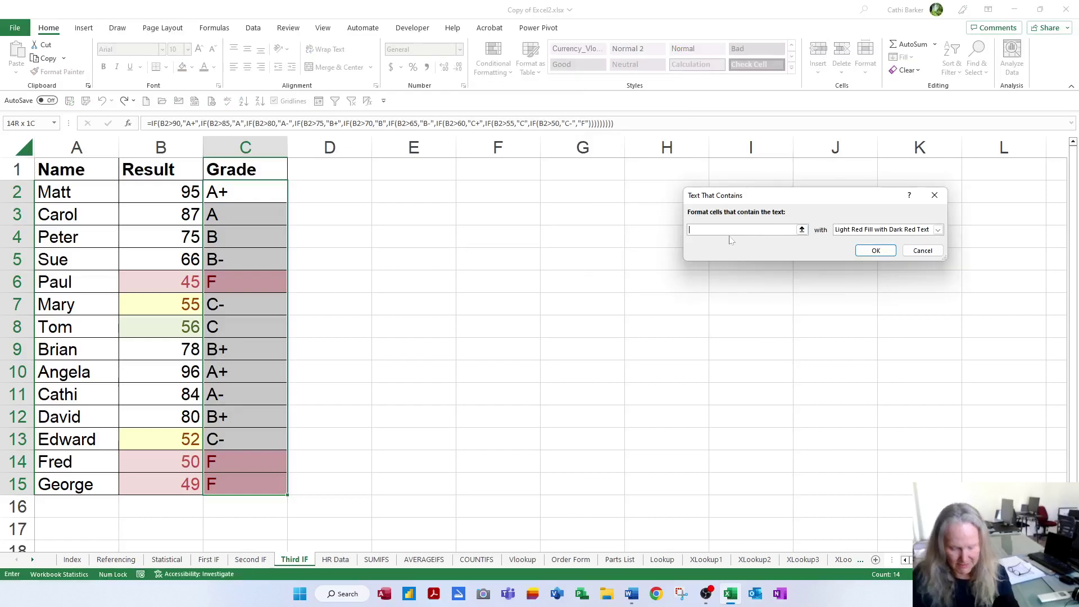
pyautogui.write('c')
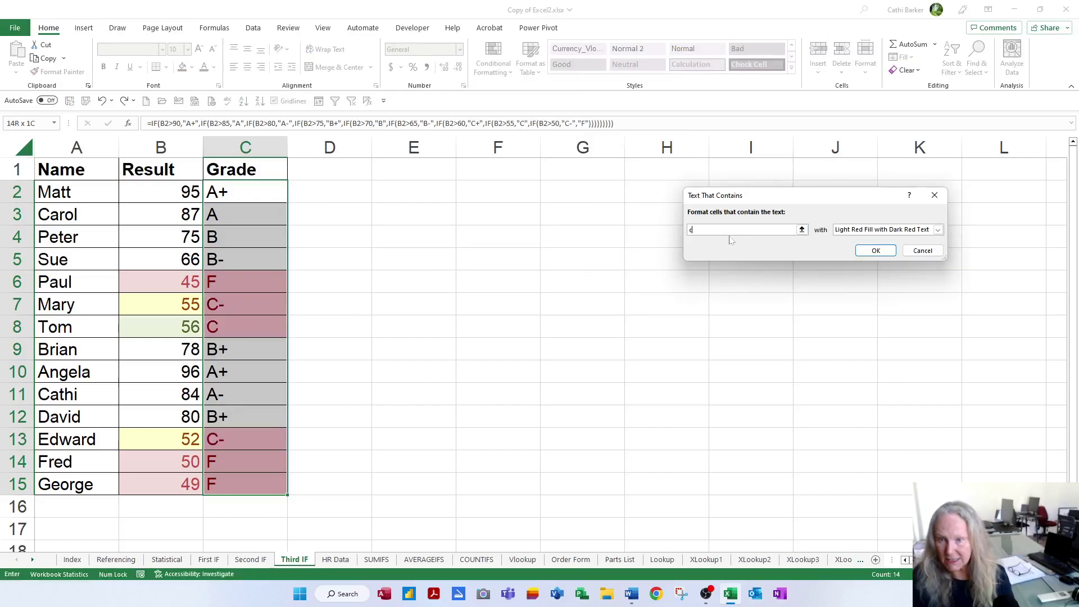
pyautogui.click(939, 230)
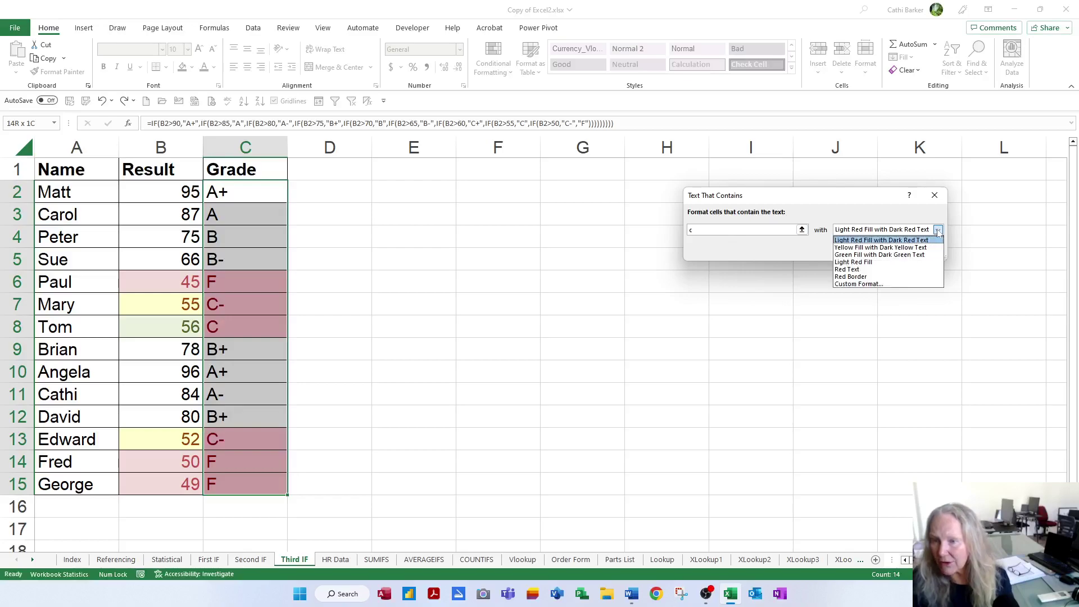
pyautogui.click(923, 255)
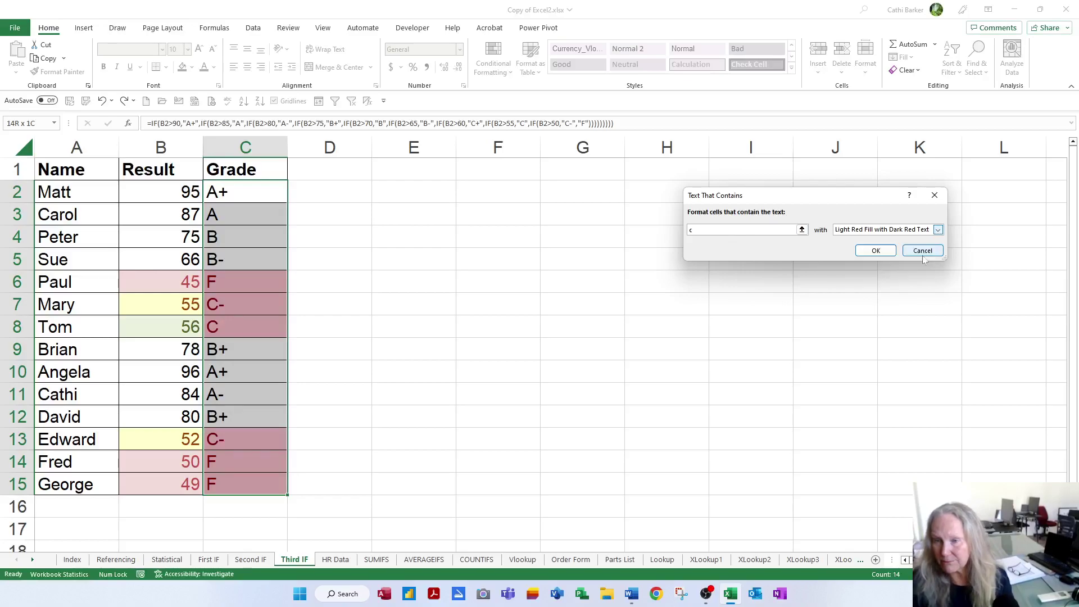
pyautogui.click(877, 249)
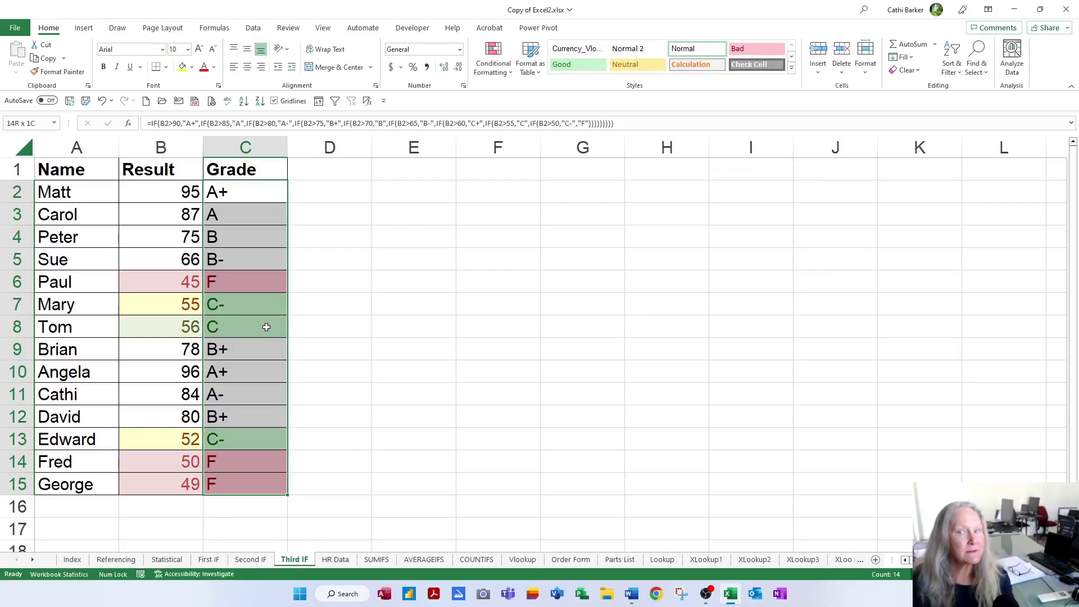
# Add a text-contains rule to C2:C15 formatting "c-" with Yellow Fill with Dark Yellow Text.
pyautogui.click(494, 59)
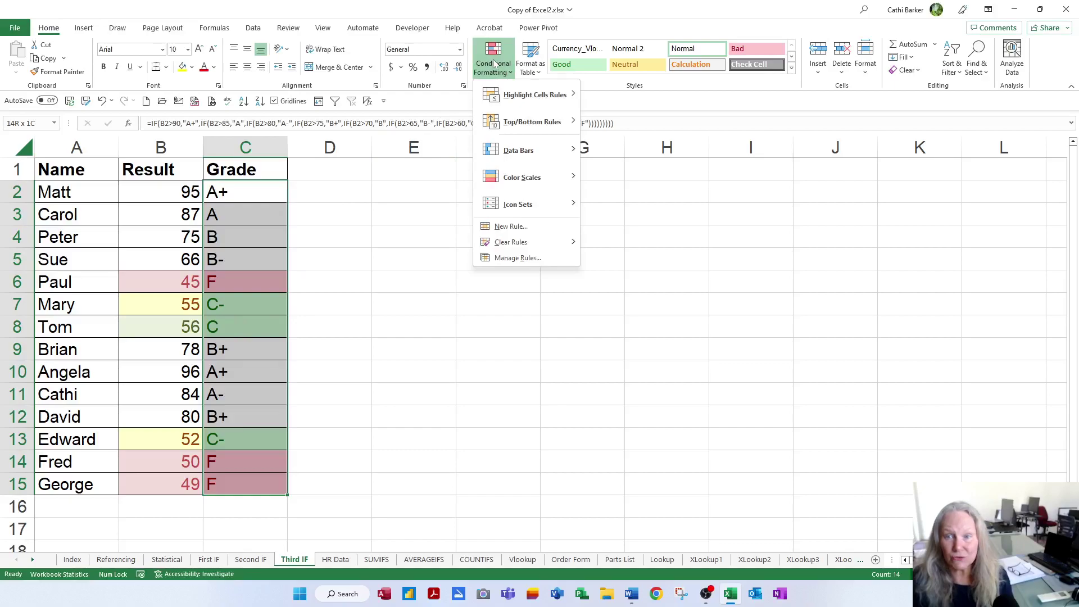
pyautogui.moveTo(525, 101)
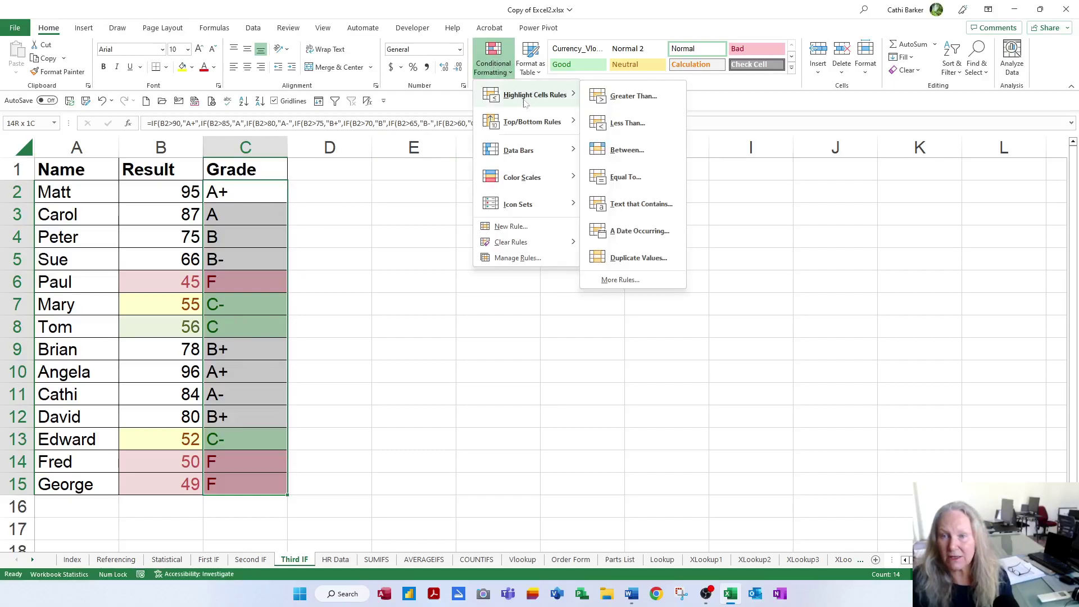
pyautogui.click(653, 204)
pyautogui.write('c-')
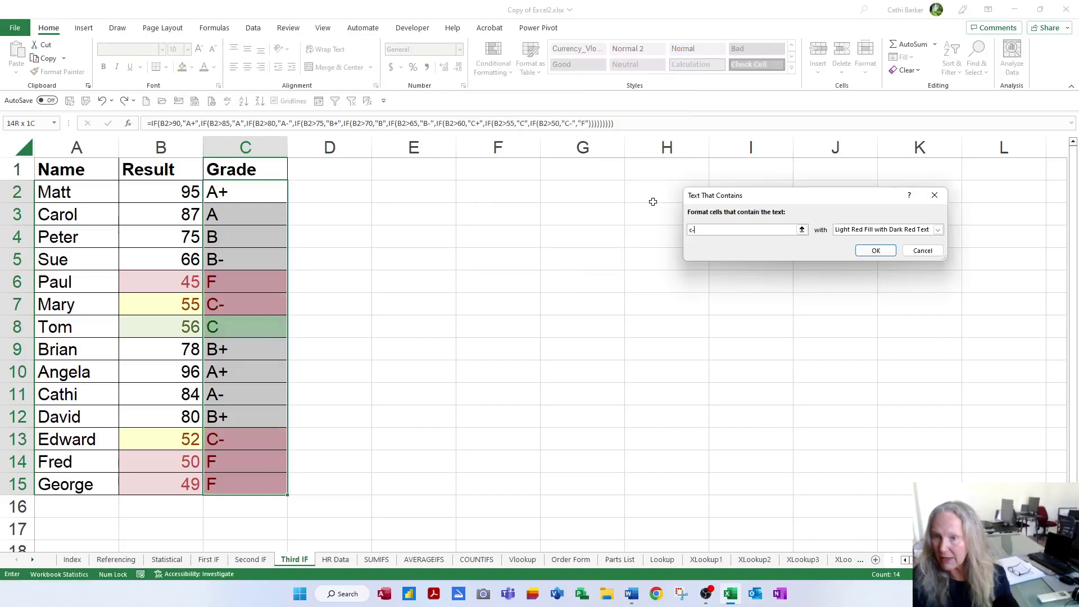
pyautogui.click(938, 230)
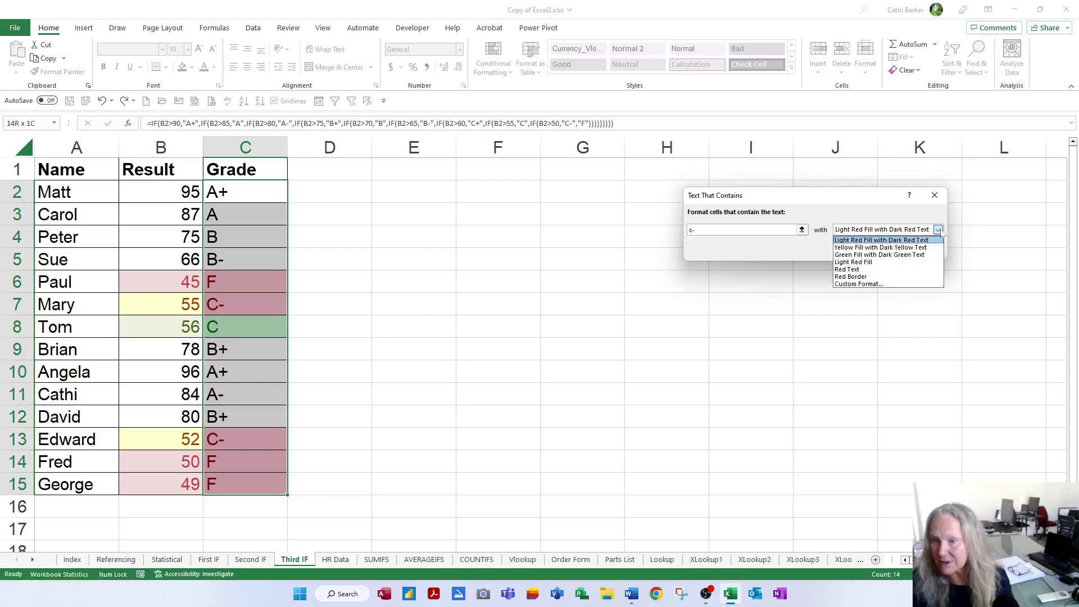
pyautogui.click(916, 248)
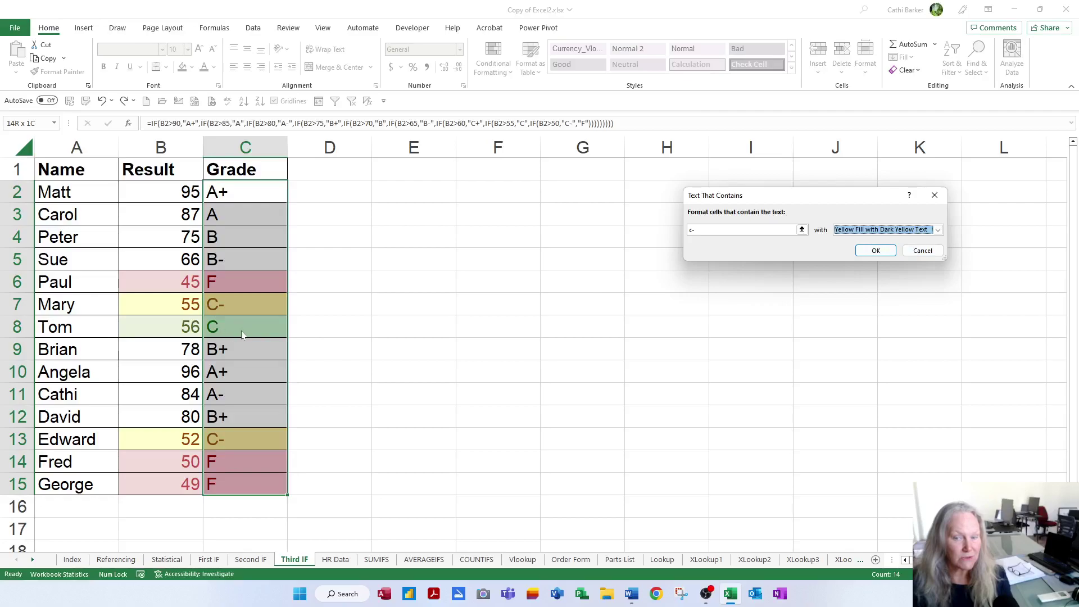
pyautogui.click(871, 251)
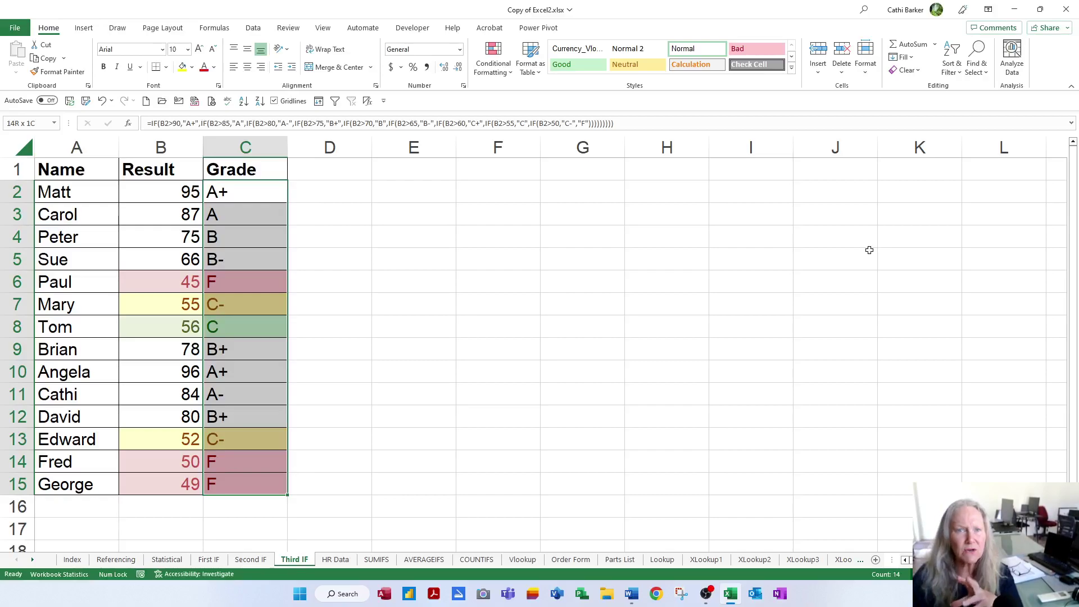
# Examine the order of the "c-", "c" and "F" conditional formatting rules applied to the grades.
pyautogui.click(498, 68)
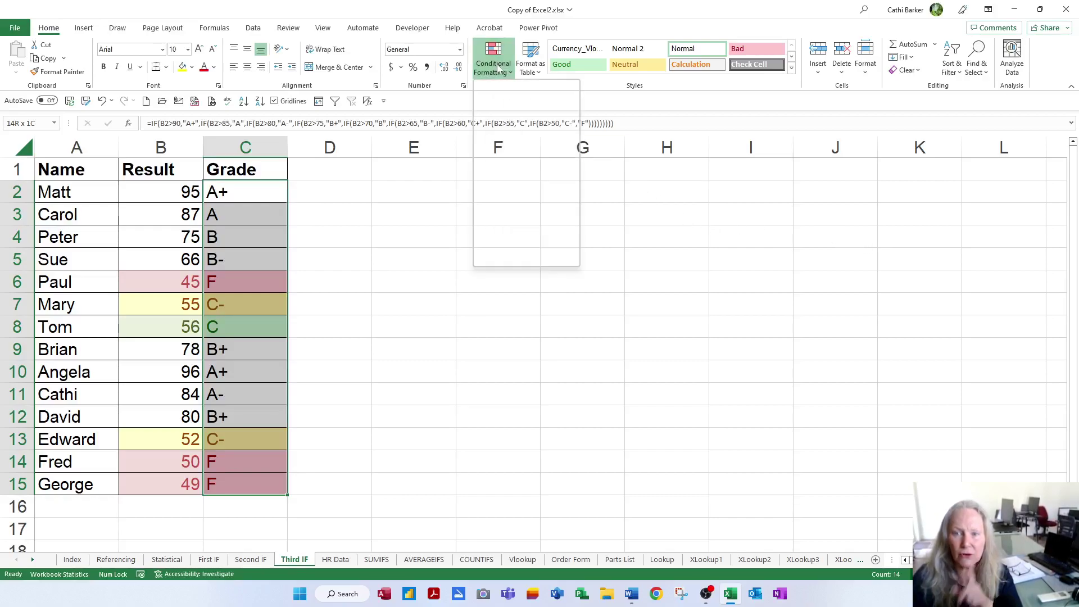
pyautogui.click(517, 258)
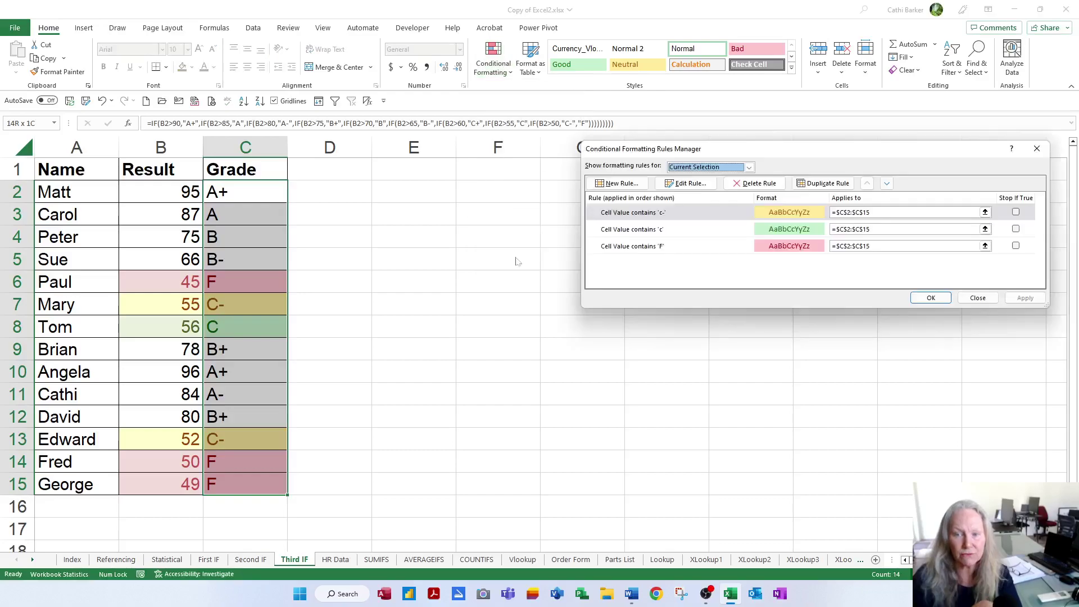
pyautogui.moveTo(826, 149); pyautogui.dragTo(622, 181)
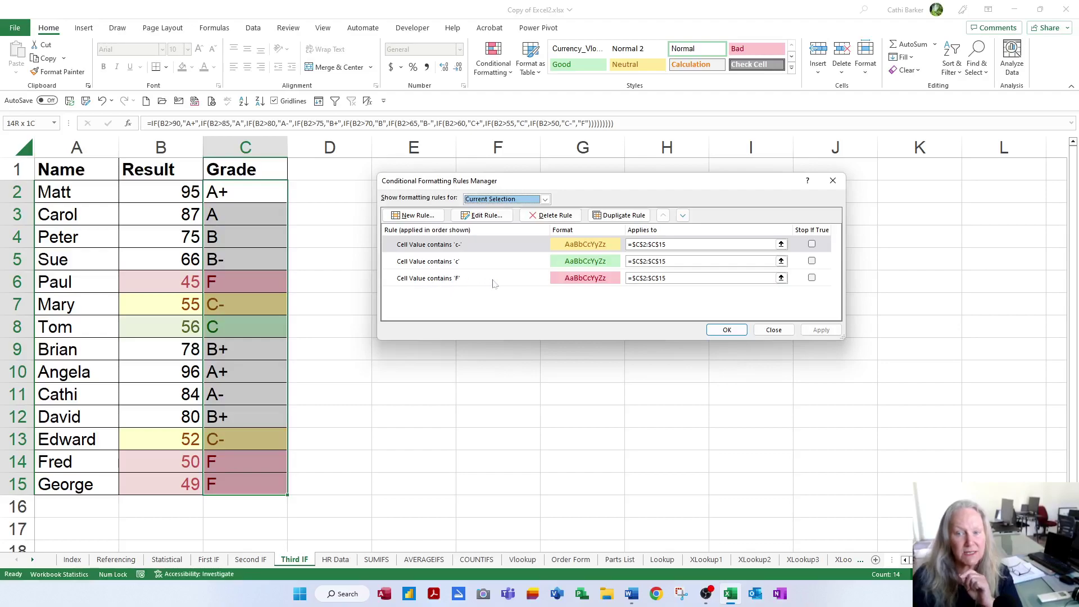
pyautogui.click(450, 264)
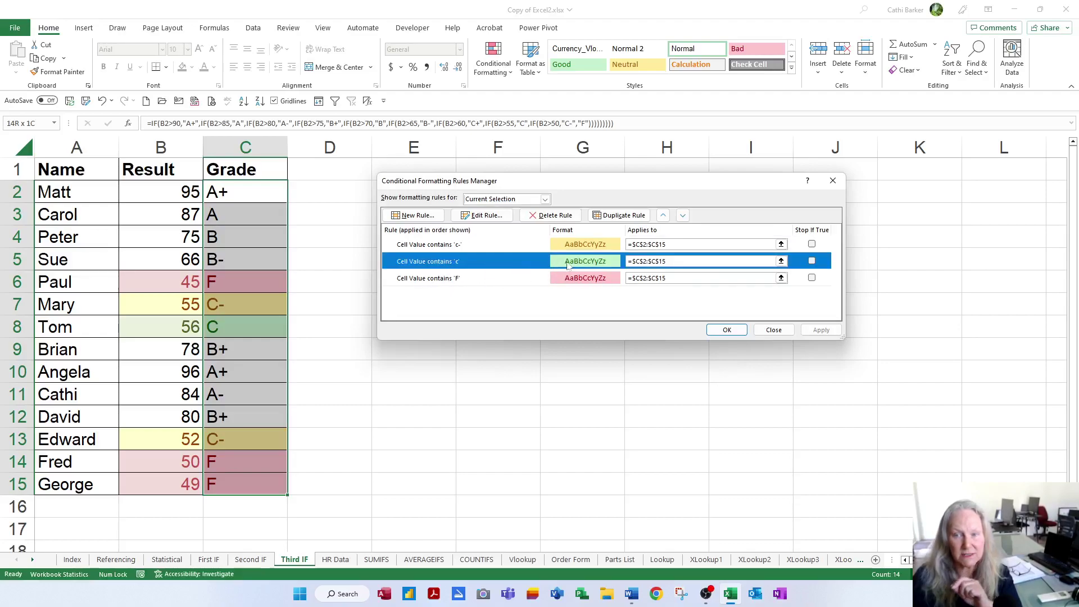
pyautogui.click(417, 247)
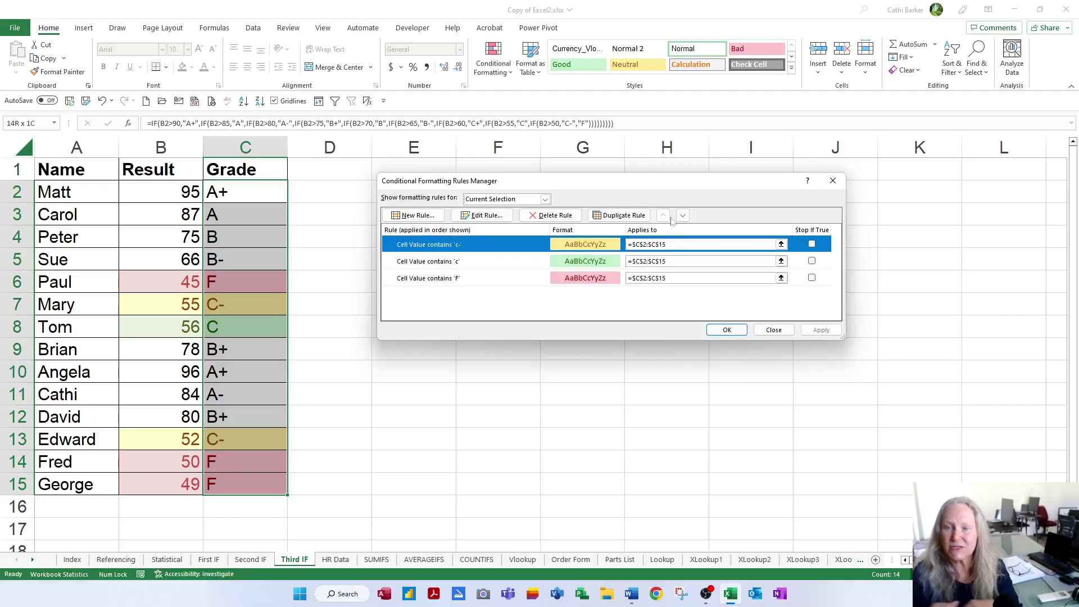
pyautogui.click(772, 330)
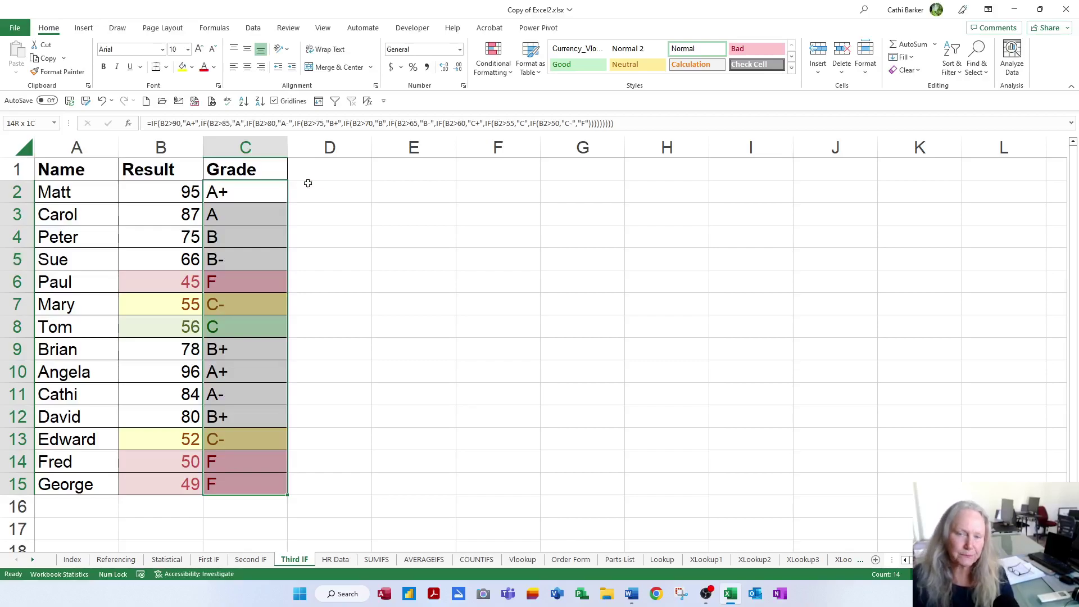
# Add the column heading "Resit" in D1, beside Grade.
pyautogui.click(350, 176)
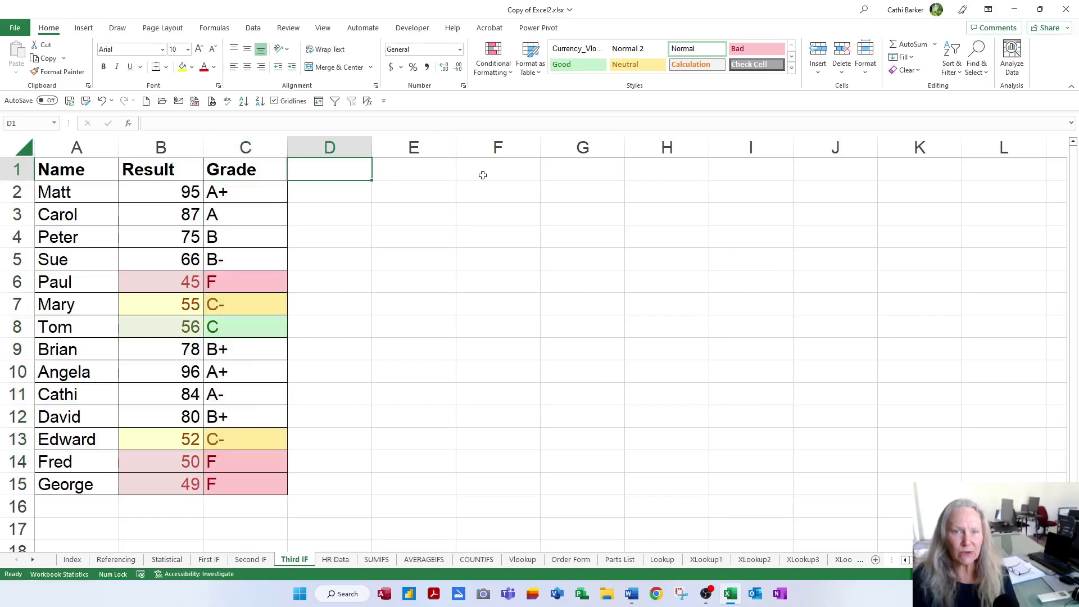
pyautogui.write('Resit')
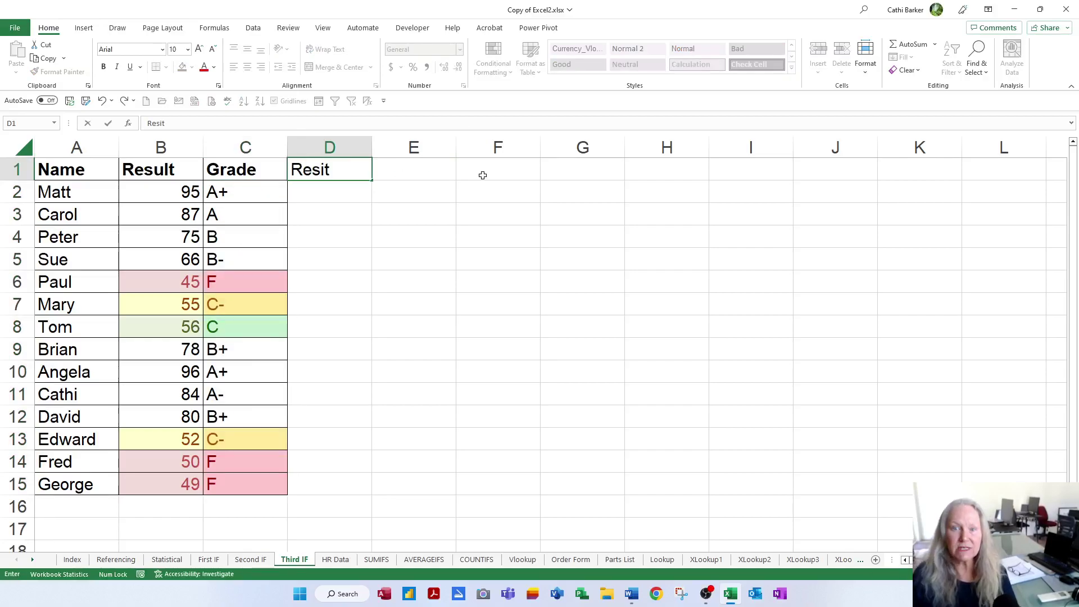
pyautogui.press('Return')
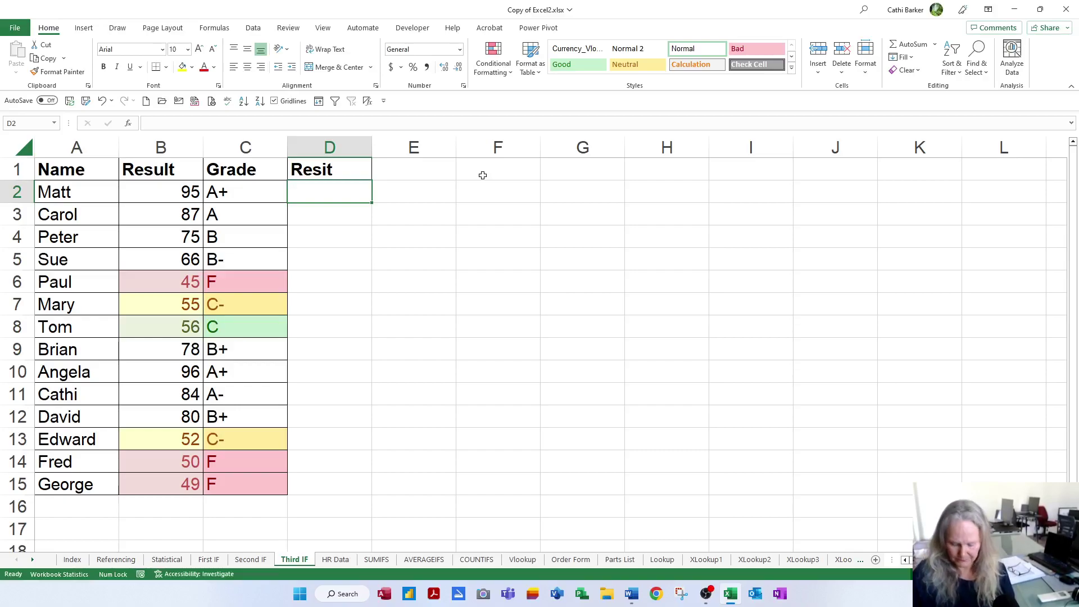
# Start an IF formula in D2 with a nested OR test whose first condition is C2="F".
pyautogui.write('=IF(')
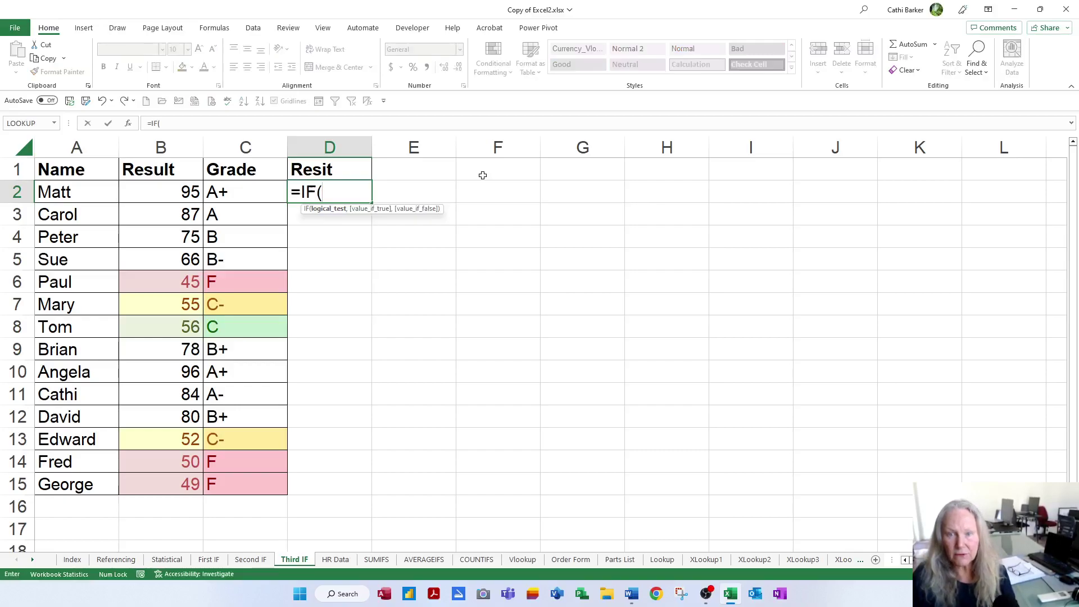
pyautogui.write('o')
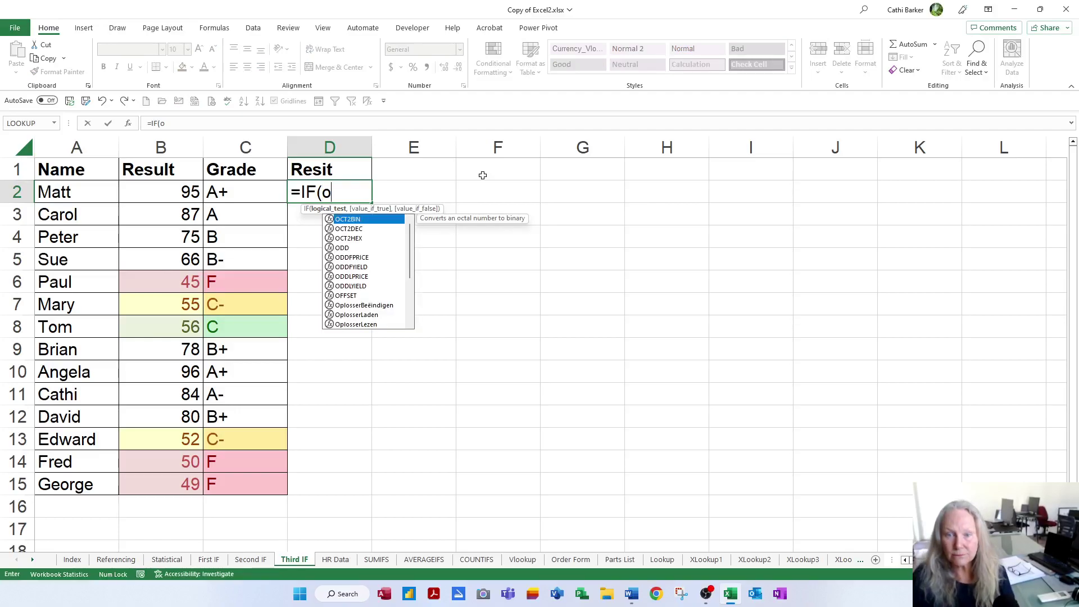
pyautogui.write('r')
pyautogui.press('Tab')
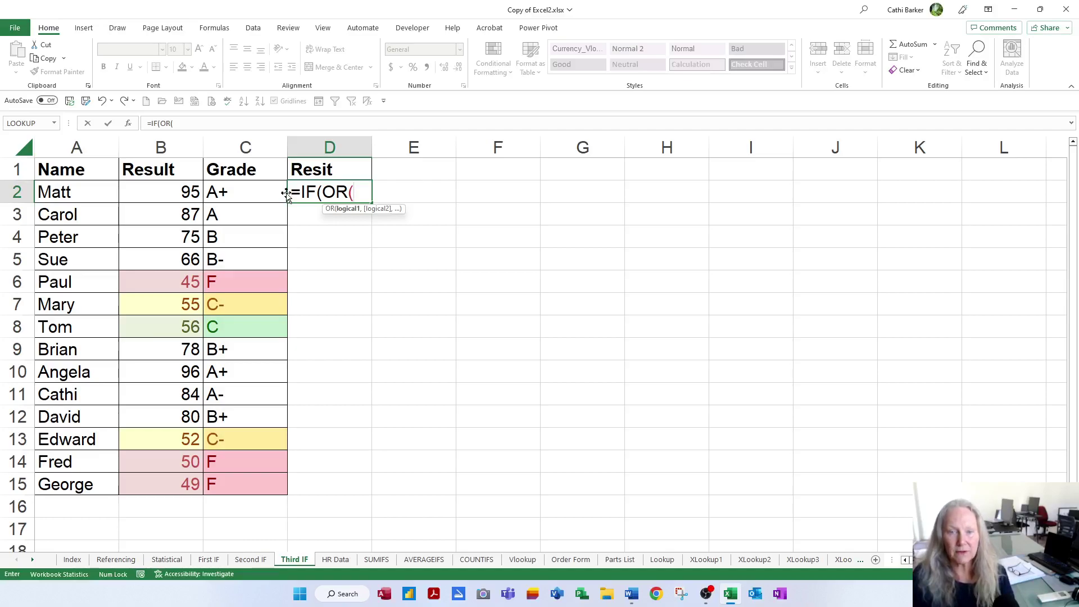
pyautogui.click(262, 192)
pyautogui.write('=')
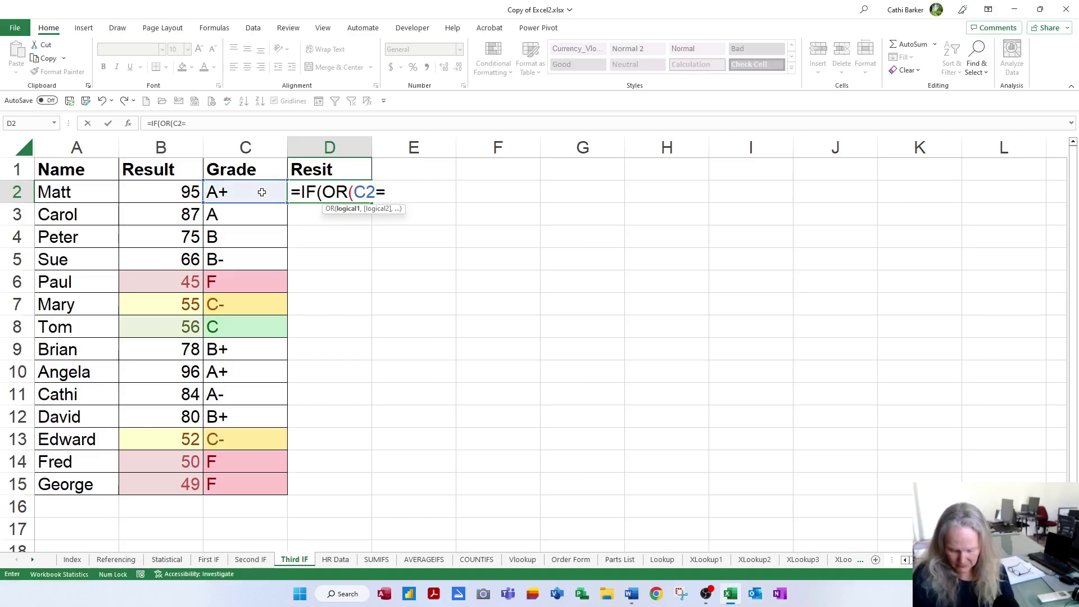
pyautogui.write('"F"')
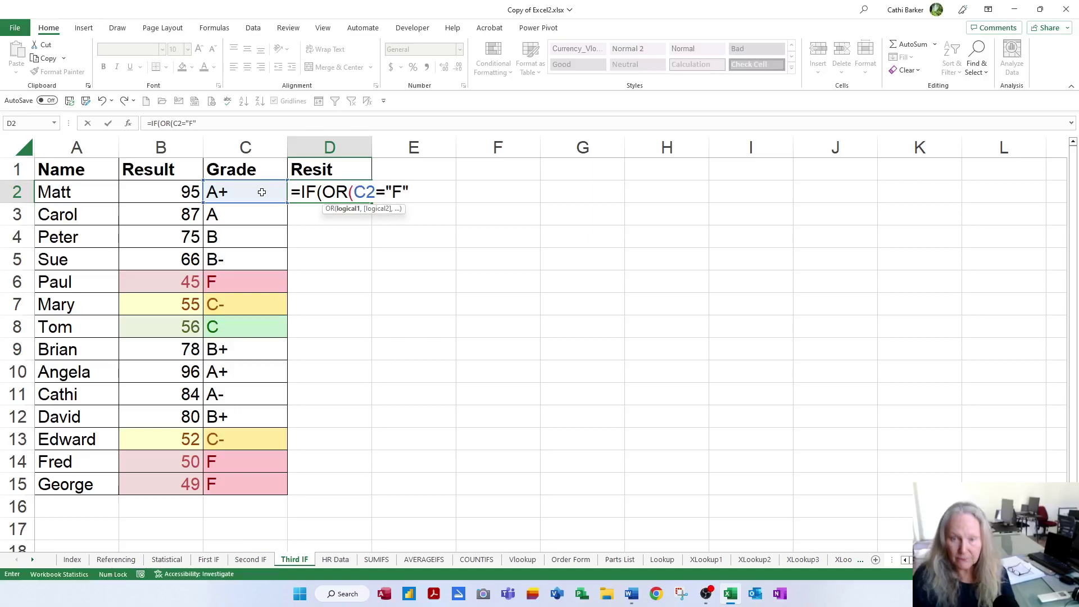
pyautogui.write(',')
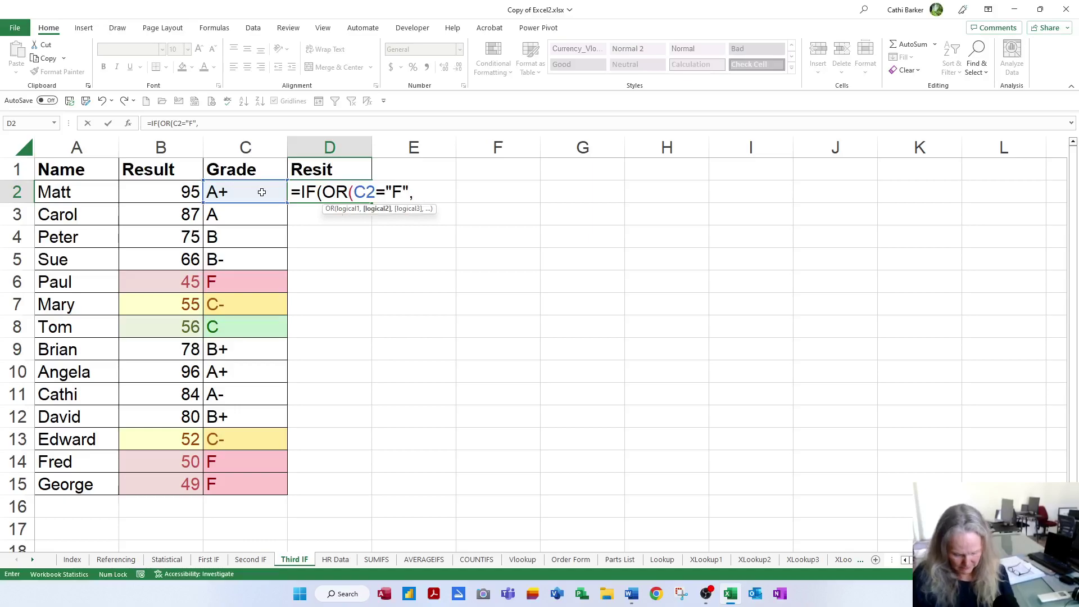
# Add C2="C-" as the second condition of the OR test in D2 and close the OR function.
pyautogui.click(225, 195)
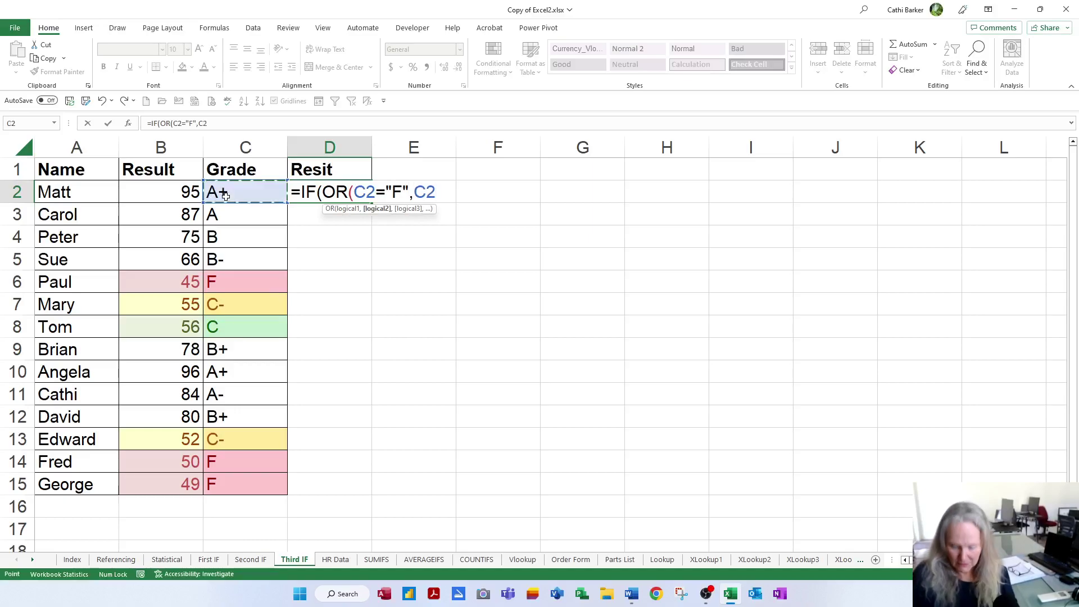
pyautogui.write('+"C')
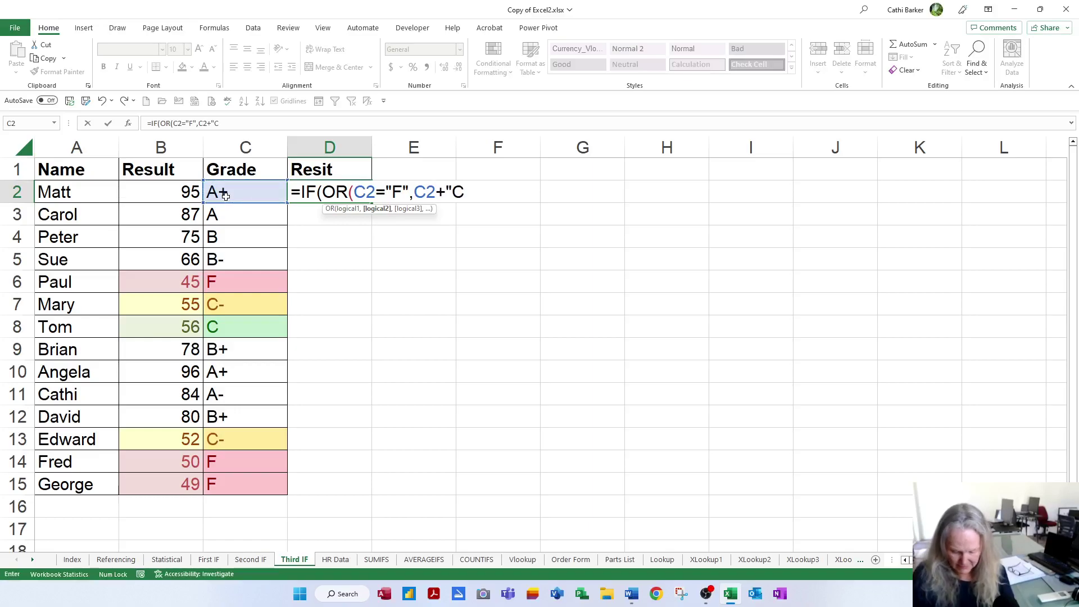
pyautogui.write('-"')
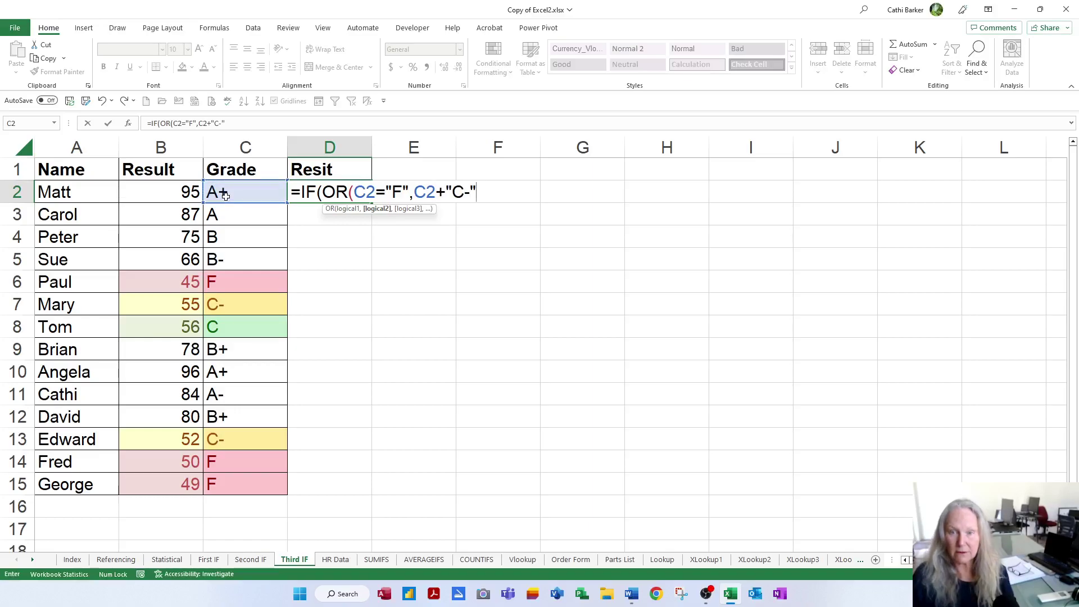
pyautogui.write(')')
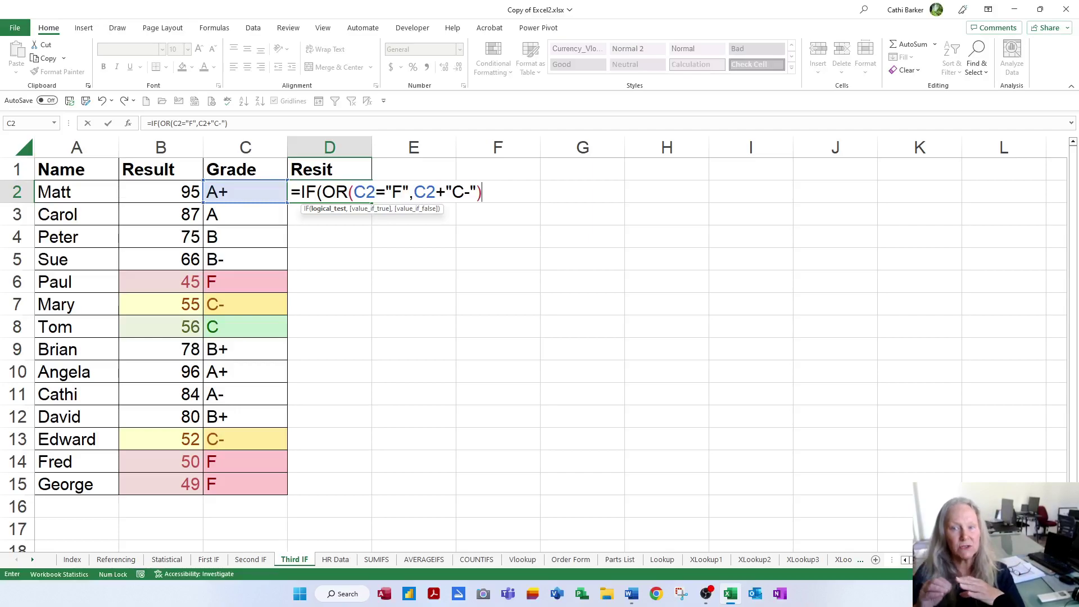
pyautogui.click(446, 192)
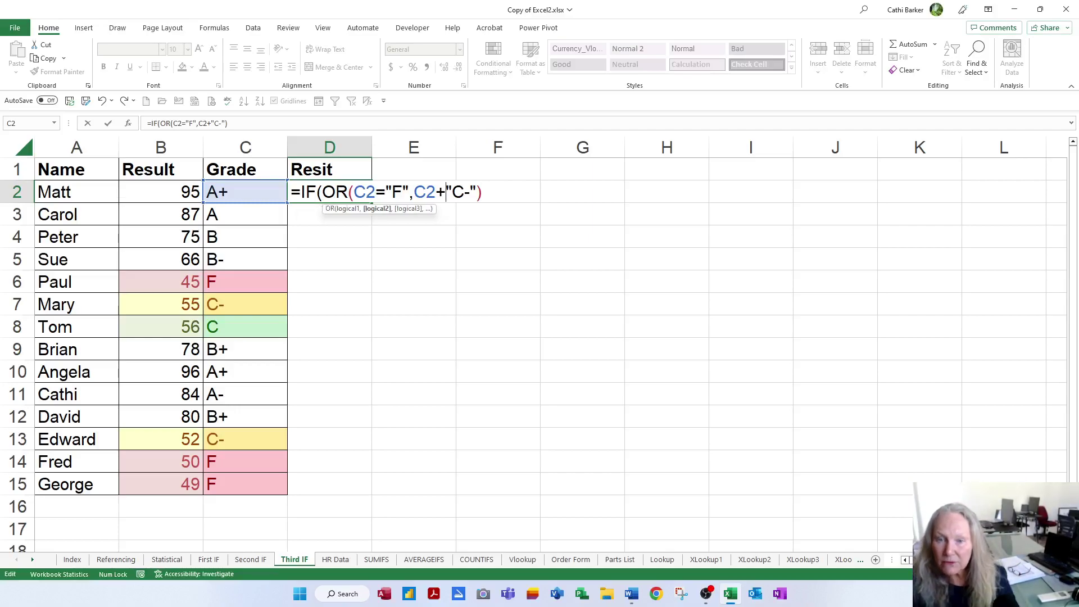
pyautogui.press('BackSpace')
pyautogui.write('=')
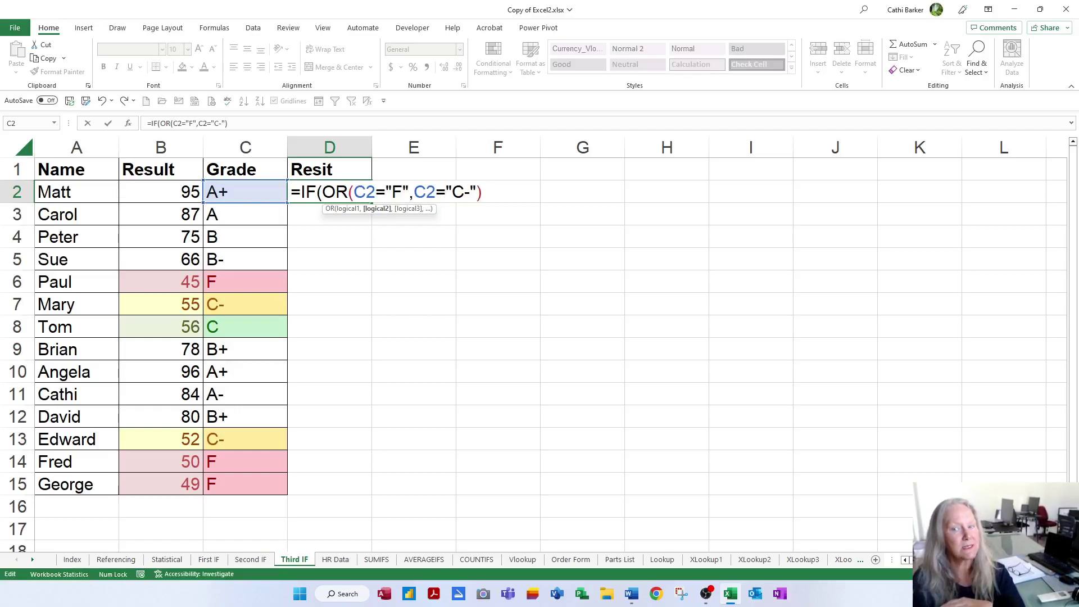
# Complete the D2 formula to return "Yes" when the OR test is true and "No" when it is false.
pyautogui.click(482, 192)
pyautogui.write(',')
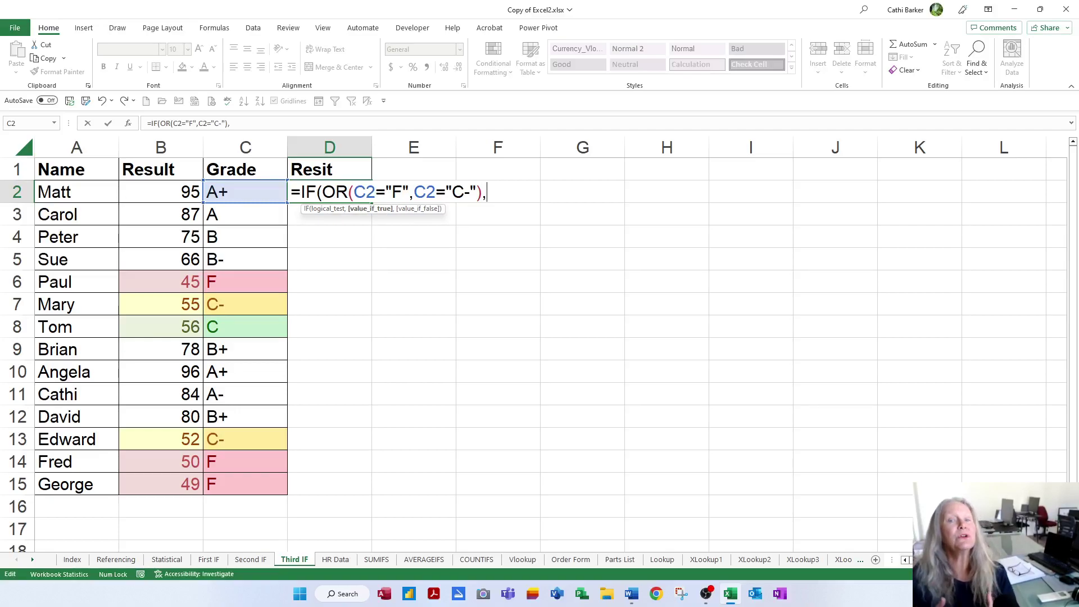
pyautogui.write('"Yes"')
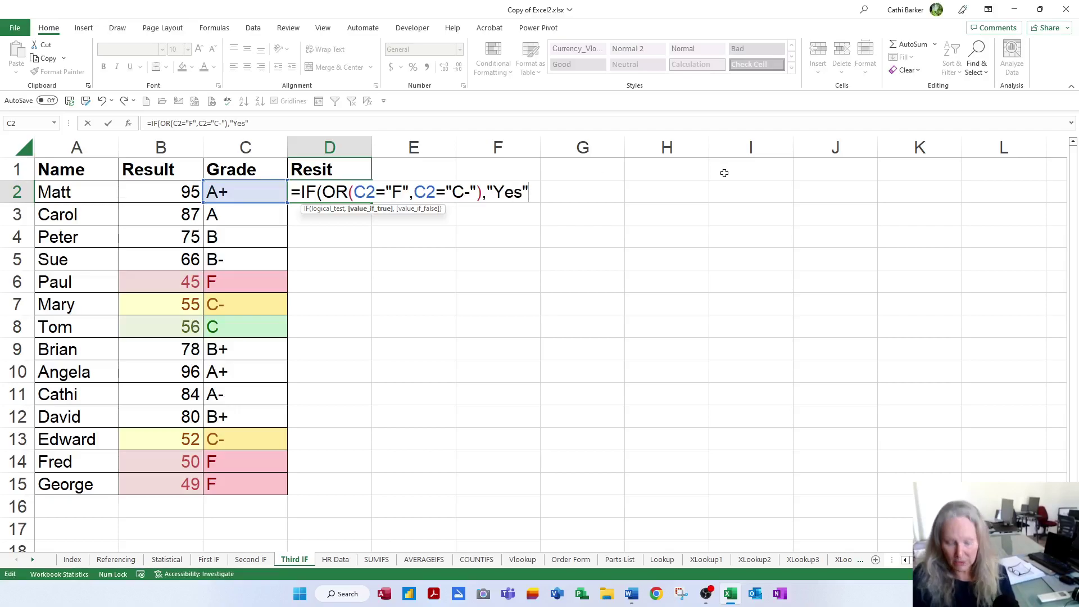
pyautogui.write(',')
pyautogui.write('"No')
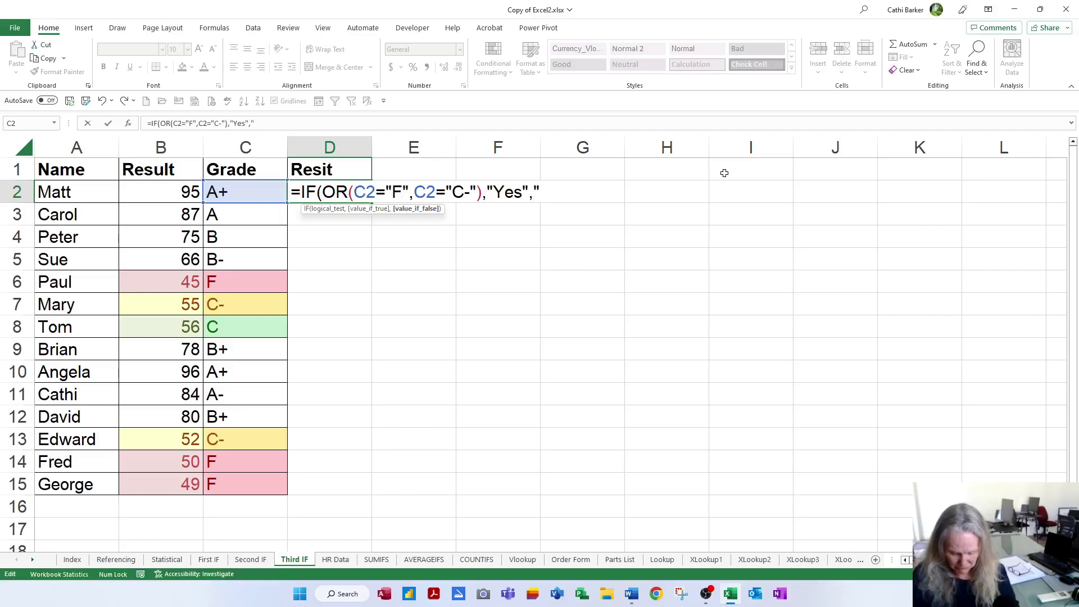
pyautogui.write('"')
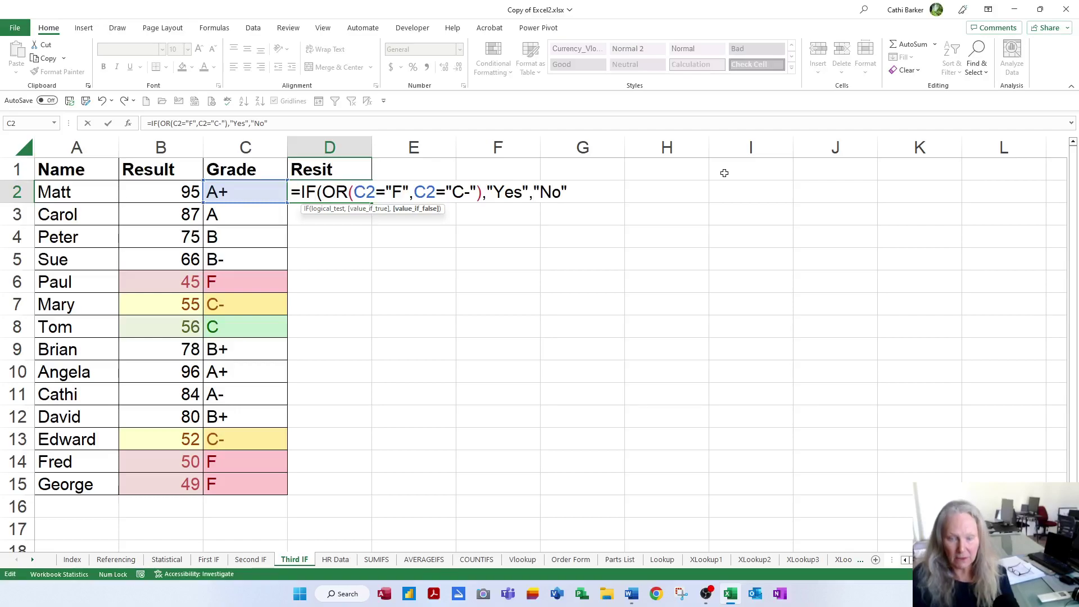
pyautogui.write(')')
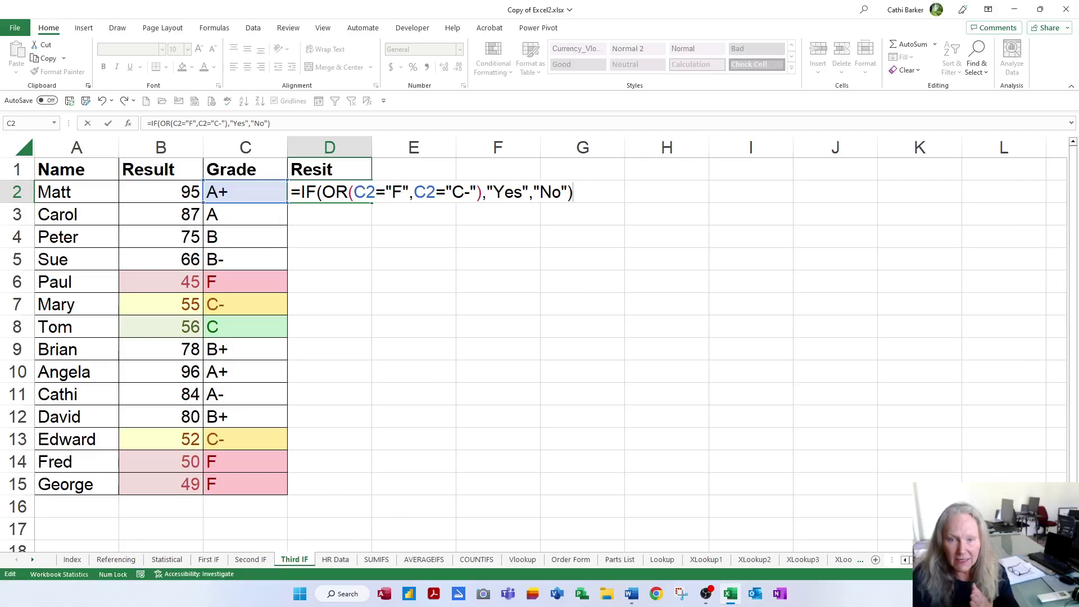
# Review the OR test, its two conditions and the Yes/No results in the D2 formula, and commit it.
pyautogui.click(336, 192)
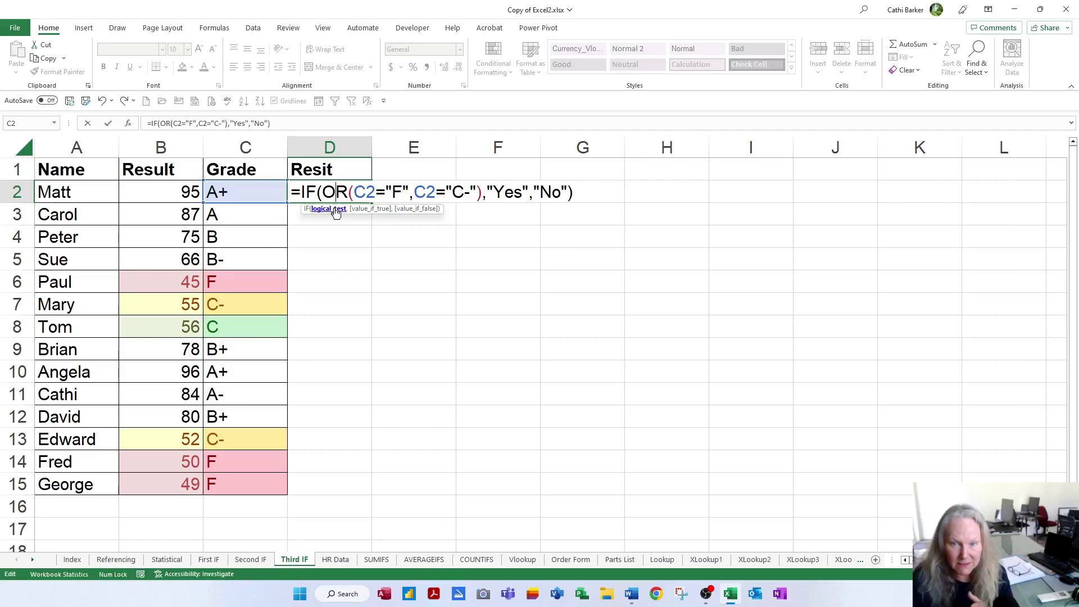
pyautogui.click(504, 193)
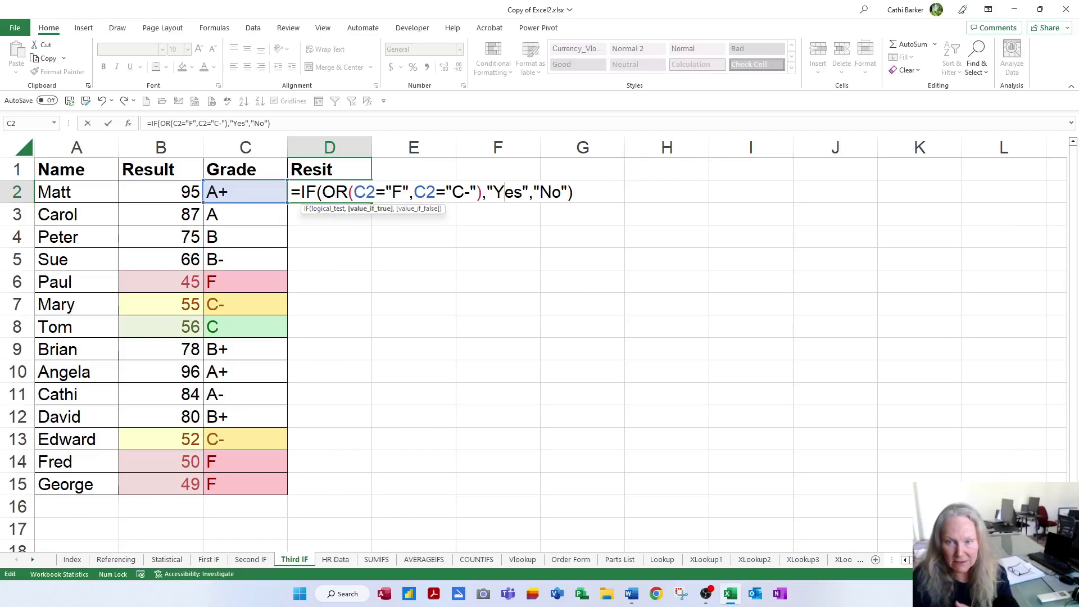
pyautogui.click(553, 193)
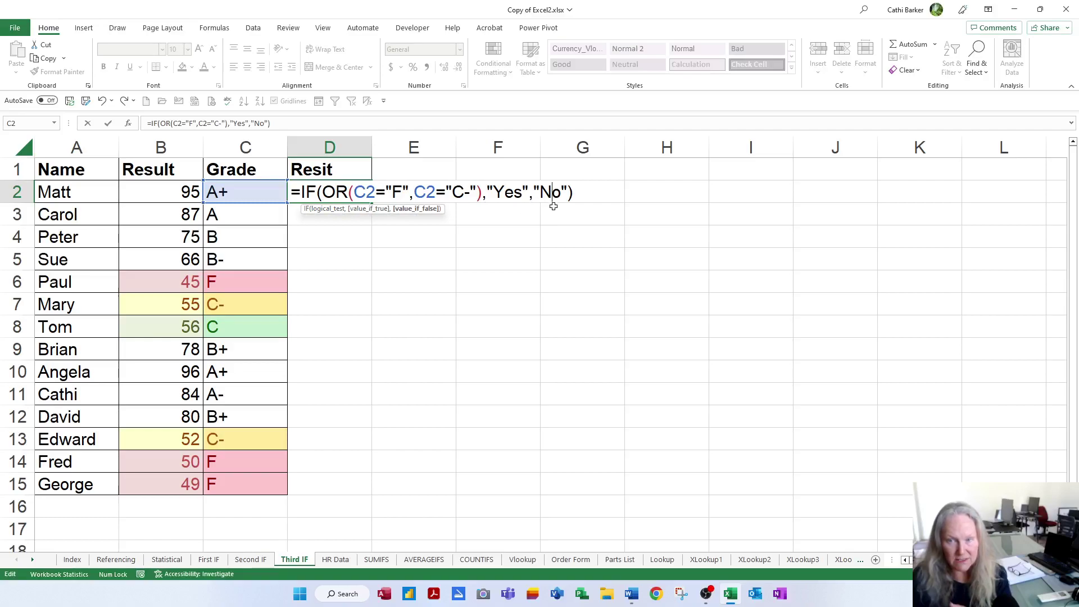
pyautogui.click(426, 193)
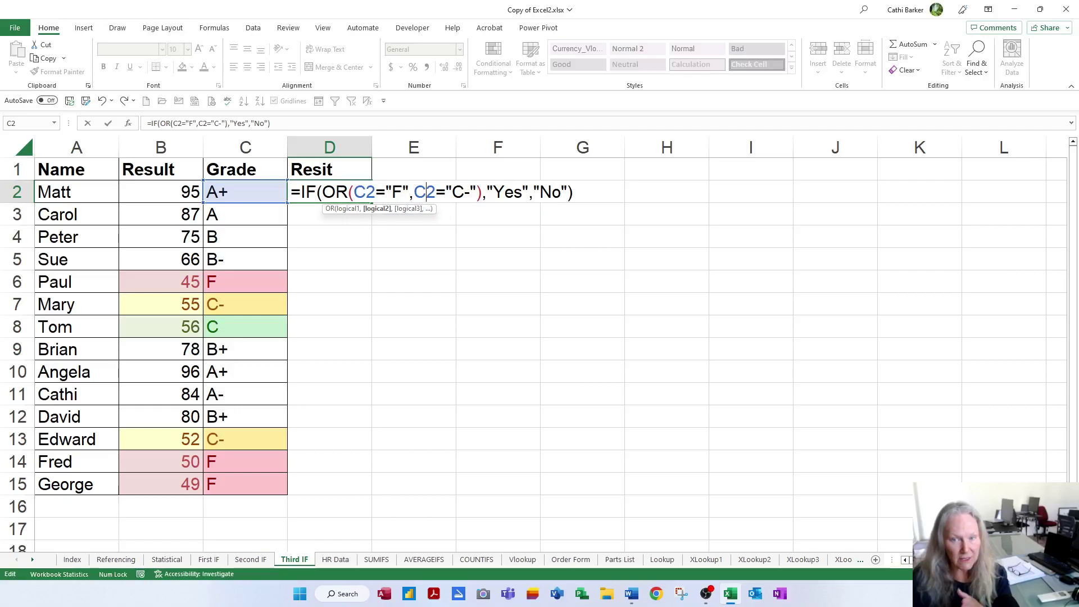
pyautogui.click(367, 193)
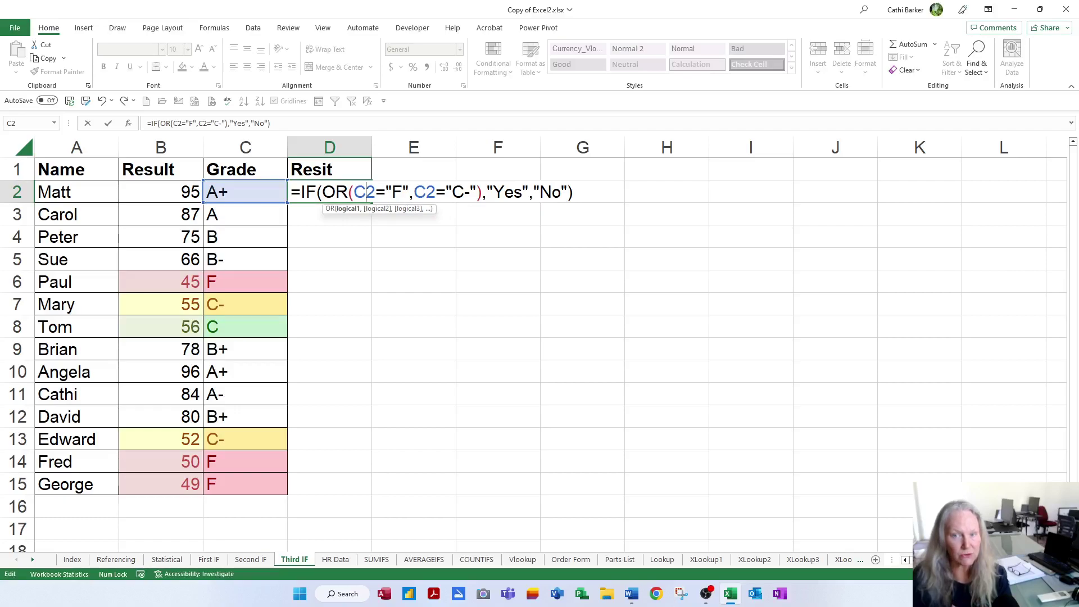
pyautogui.click(336, 193)
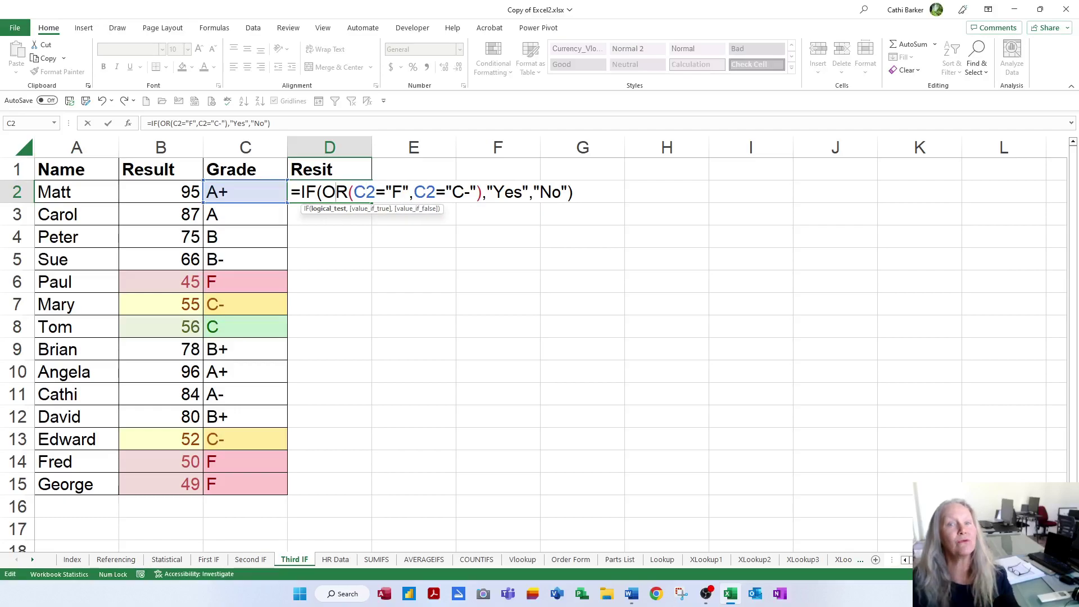
pyautogui.press('Return')
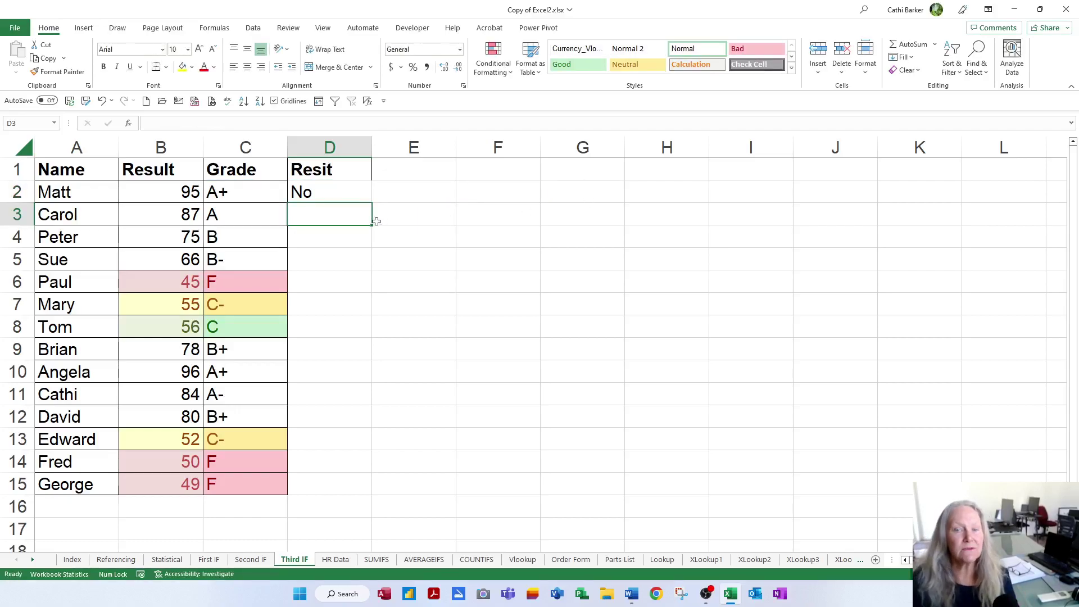
# Fill the Resit formula from D2 down to D15 and apply All Borders to the filled cells.
pyautogui.click(341, 192)
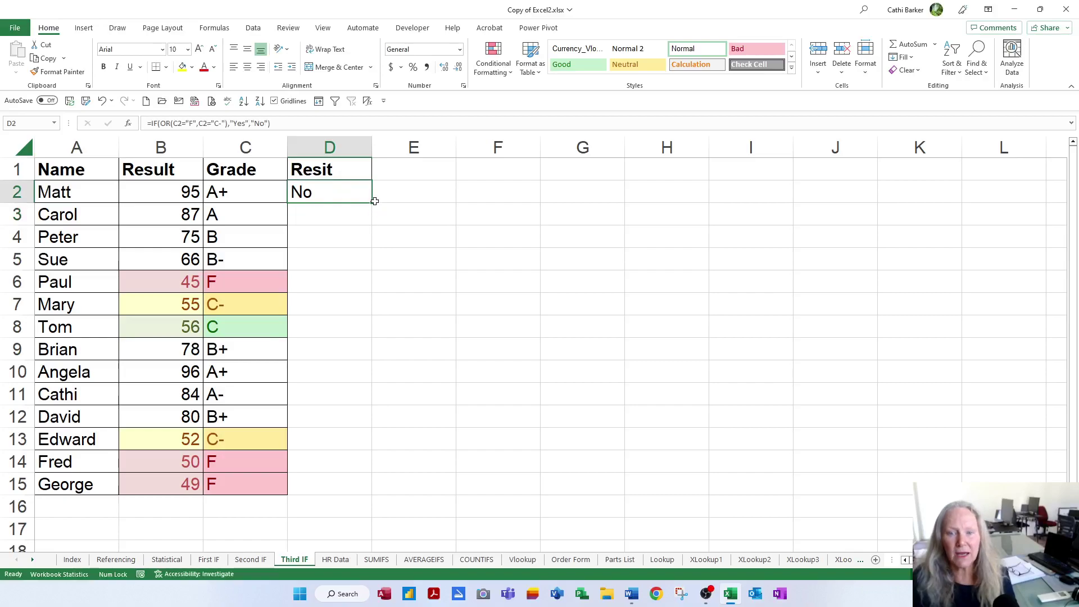
pyautogui.doubleClick(372, 203)
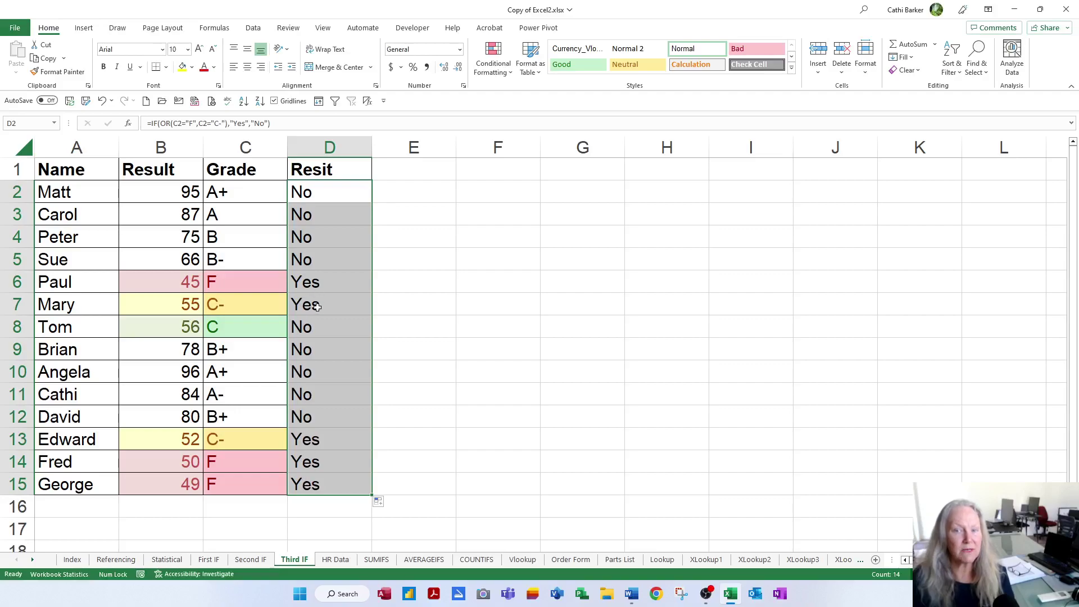
pyautogui.click(166, 68)
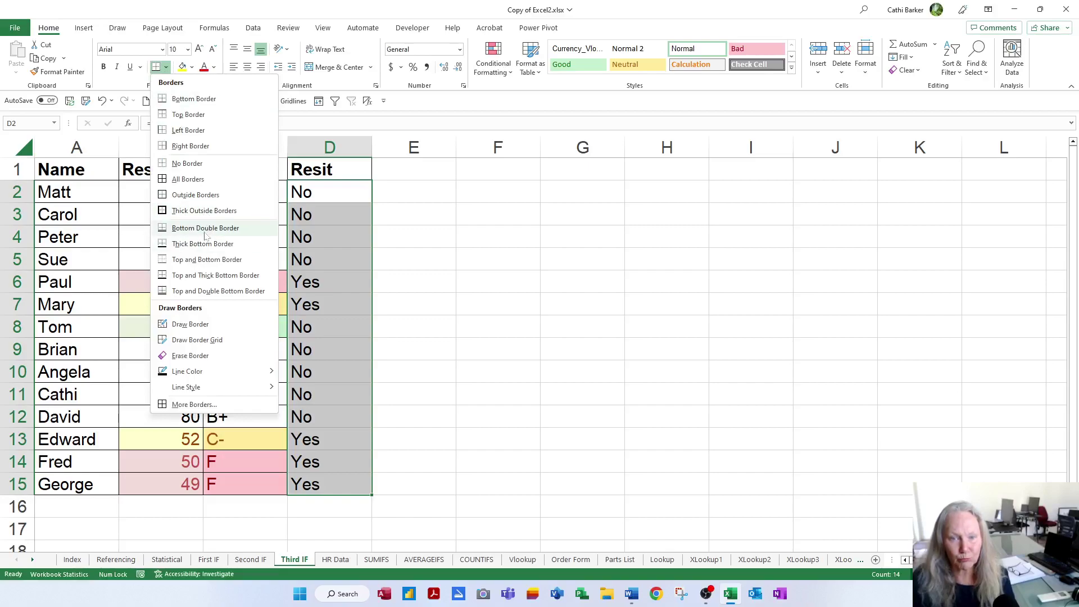
pyautogui.click(187, 180)
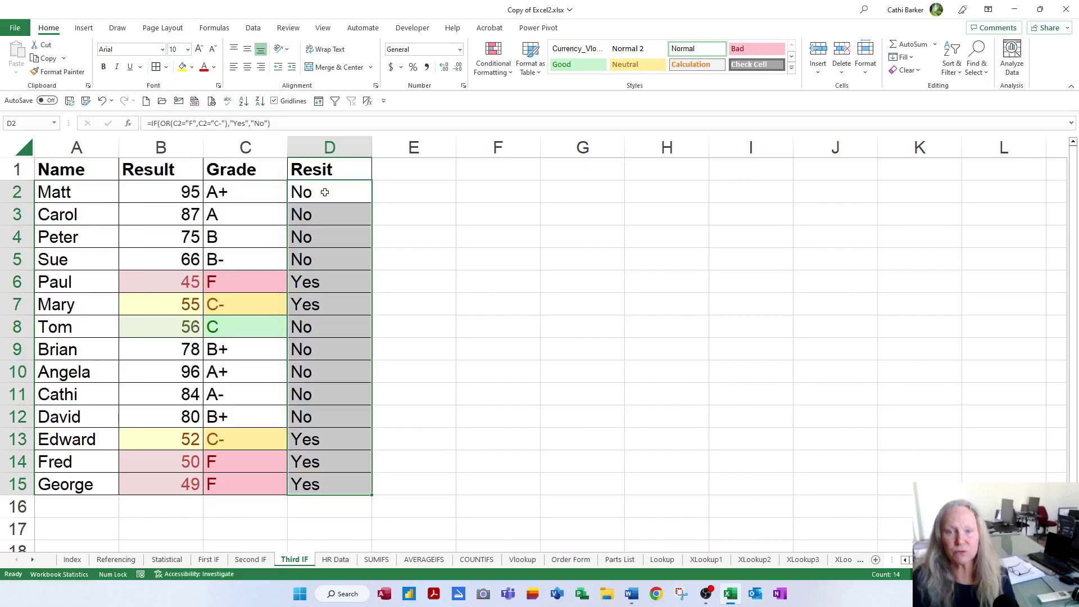
# Add the column heading "Quartials" in E1, beside Resit.
pyautogui.click(410, 172)
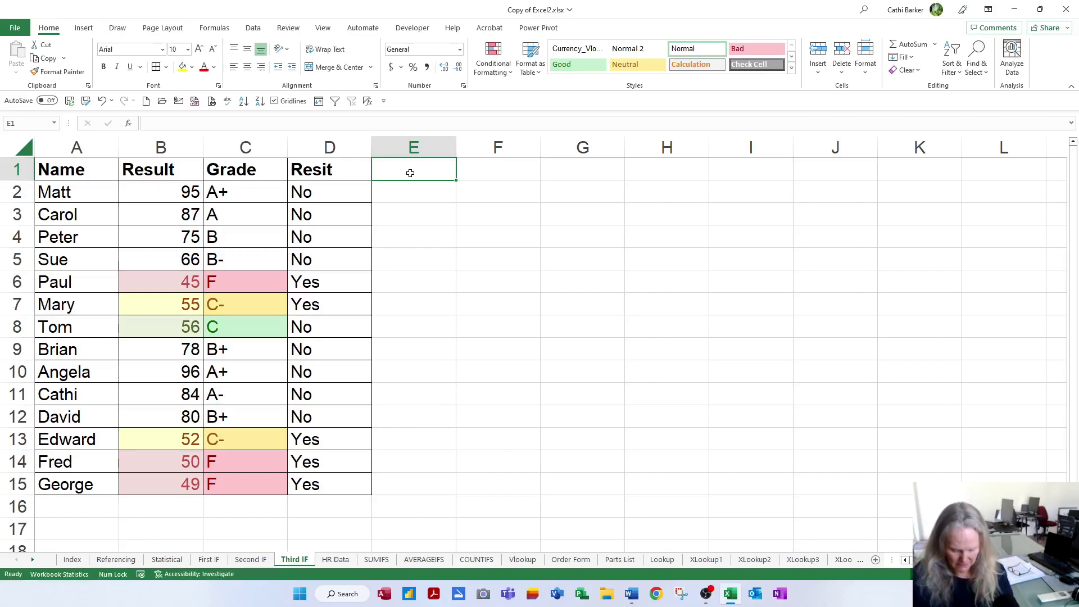
pyautogui.write('Quar')
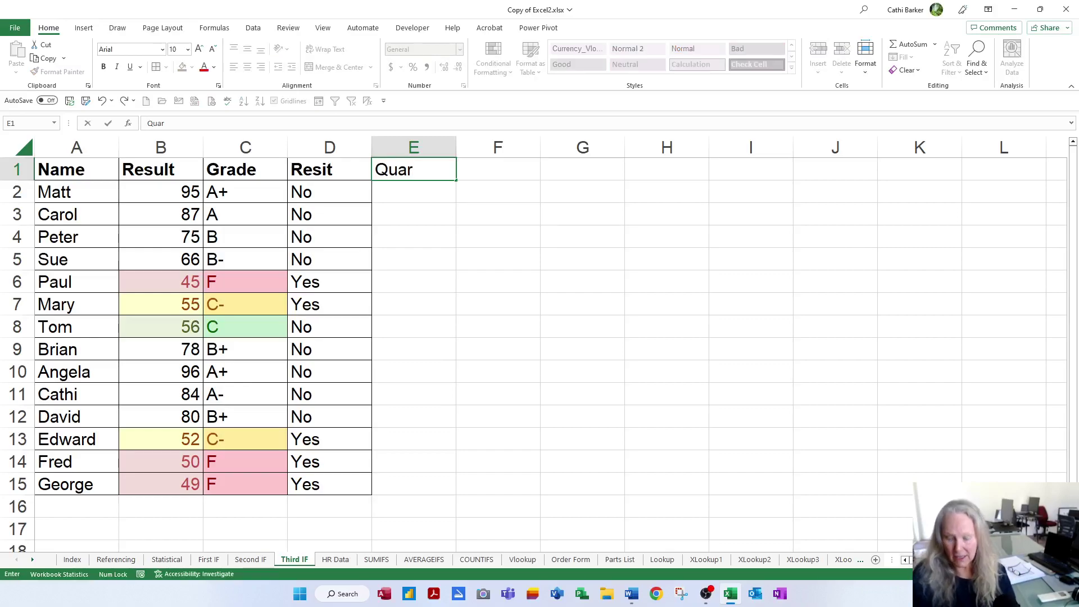
pyautogui.write('tials')
pyautogui.press('Return')
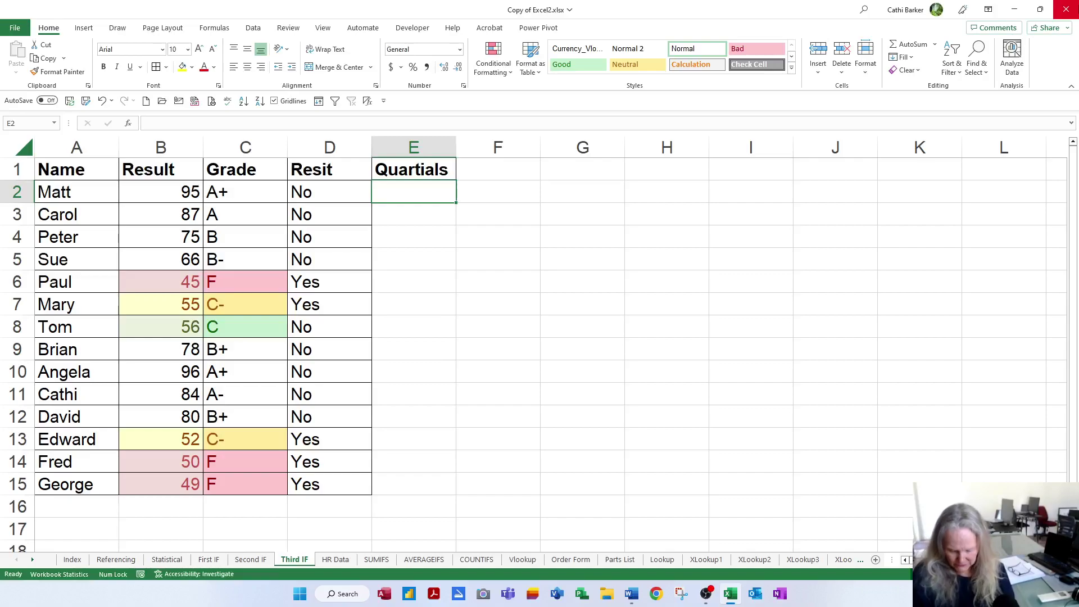
# Start an IF formula in E2 with a nested AND function as its logical test.
pyautogui.write('=IF(')
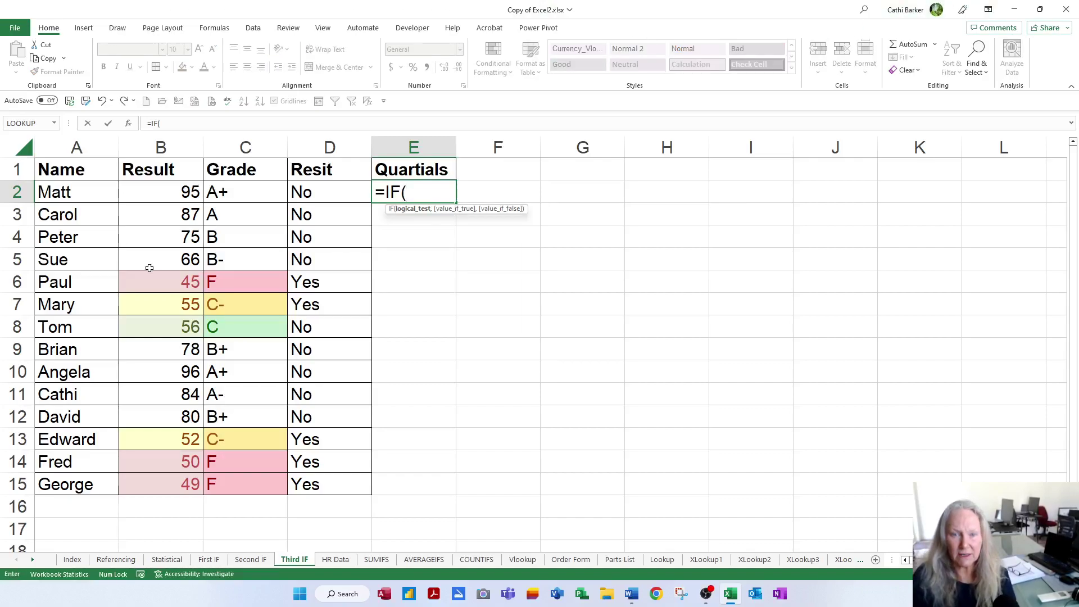
pyautogui.click(166, 194)
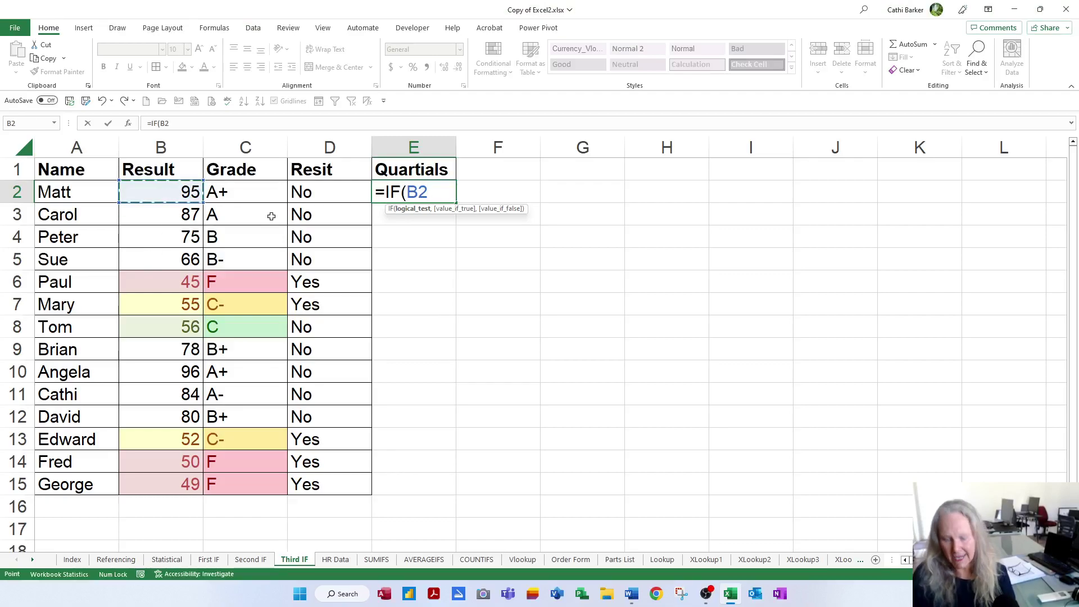
pyautogui.press('BackSpace')
pyautogui.press('BackSpace')
pyautogui.write('a')
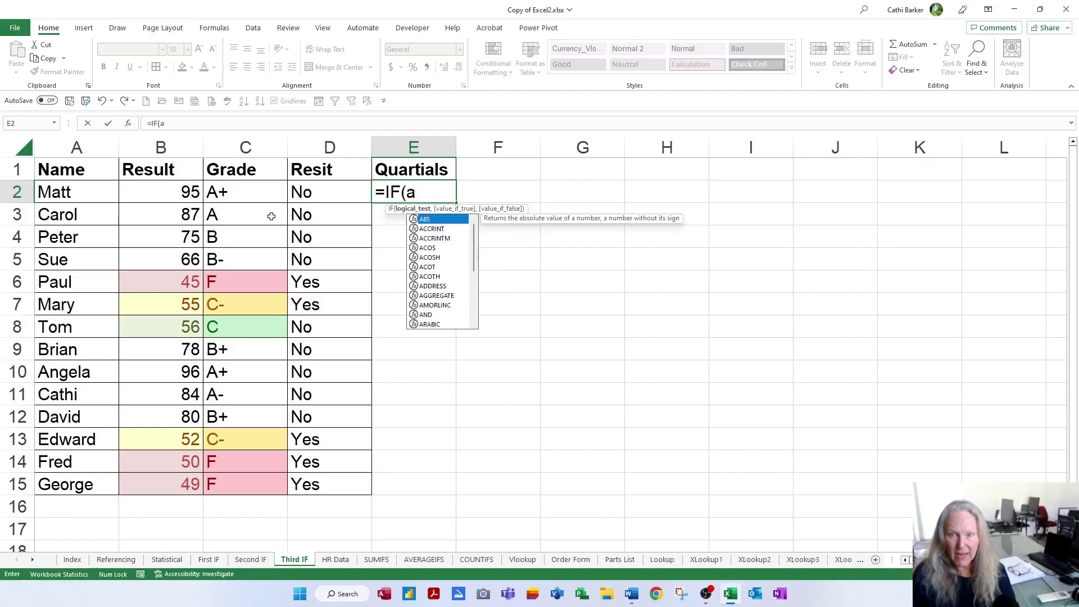
pyautogui.write('nd')
pyautogui.press('Tab')
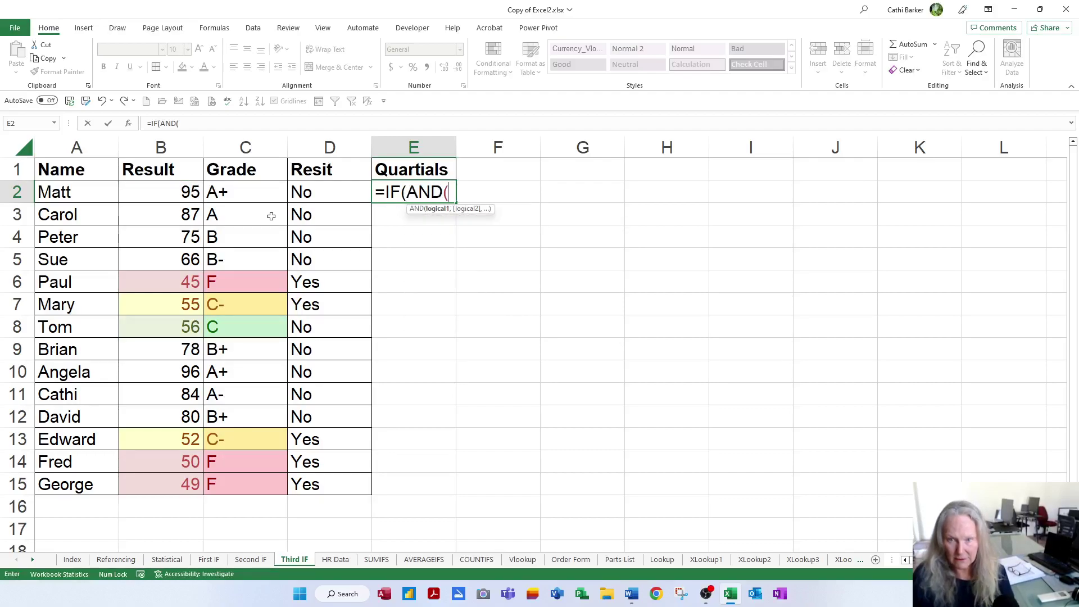
# Complete the AND test in the E2 formula with the conditions B2>=0 and B2<=25.
pyautogui.click(194, 191)
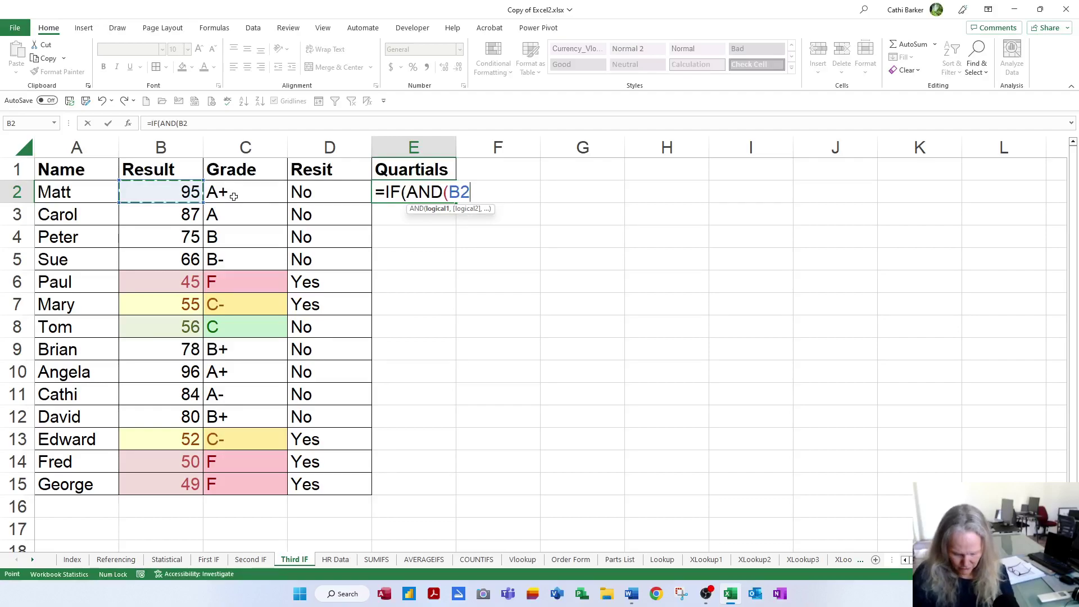
pyautogui.write('>')
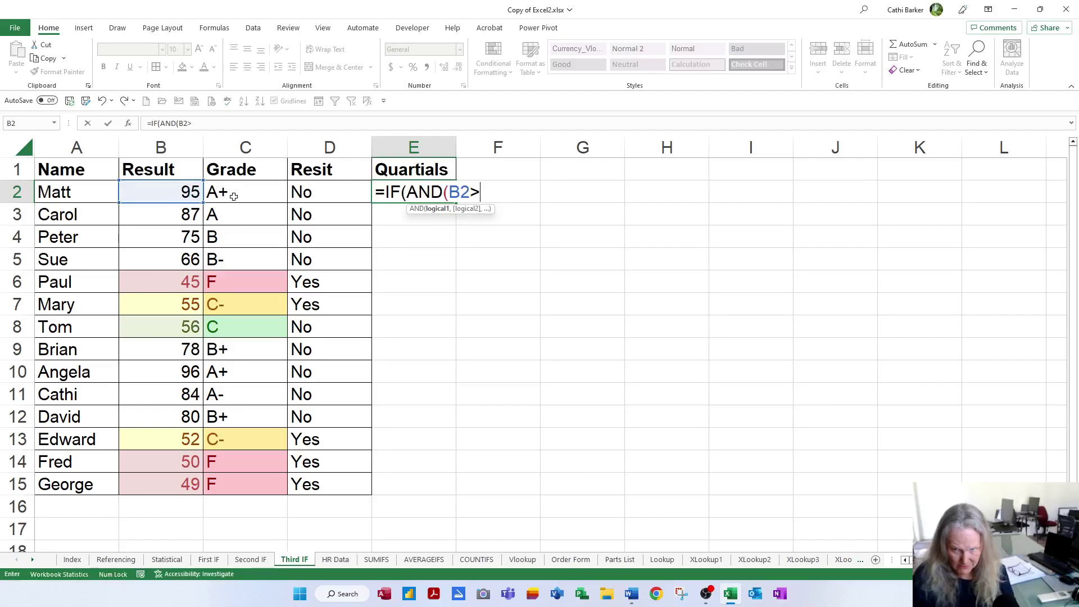
pyautogui.write('=')
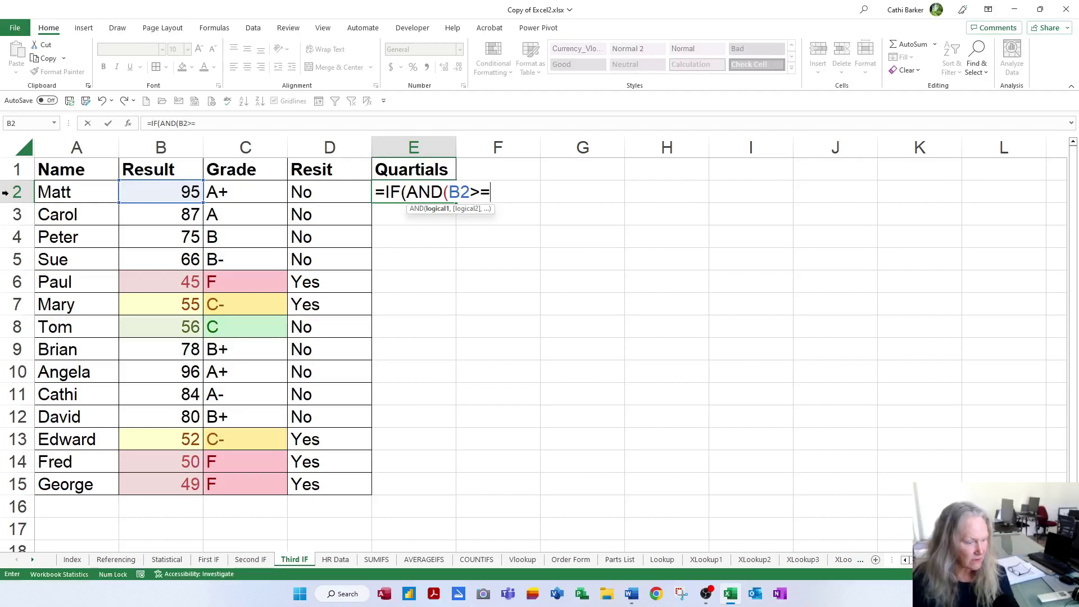
pyautogui.write('0,')
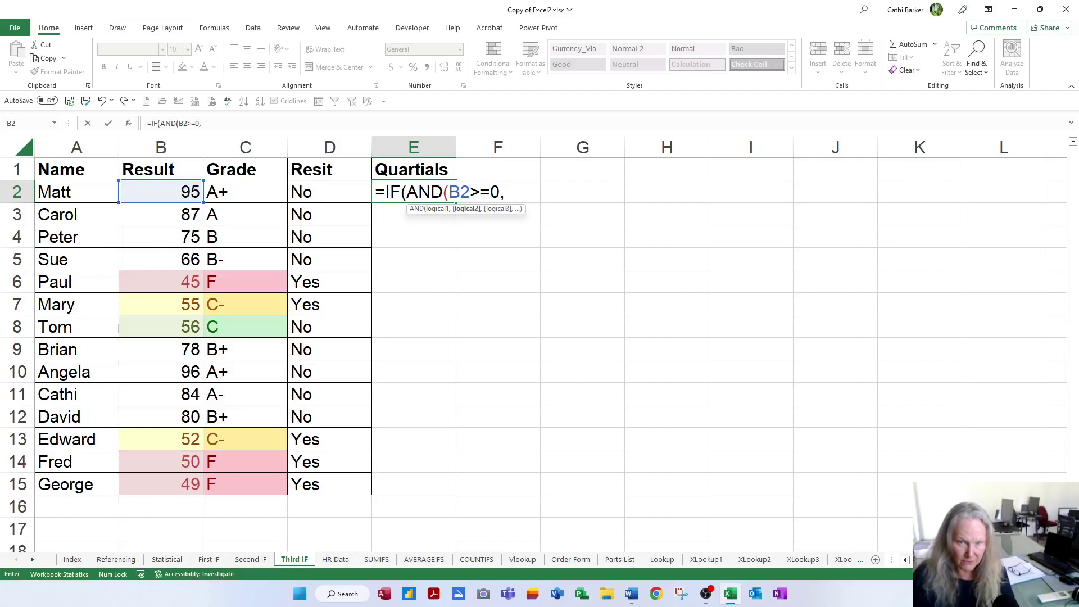
pyautogui.click(181, 193)
pyautogui.write('<=25')
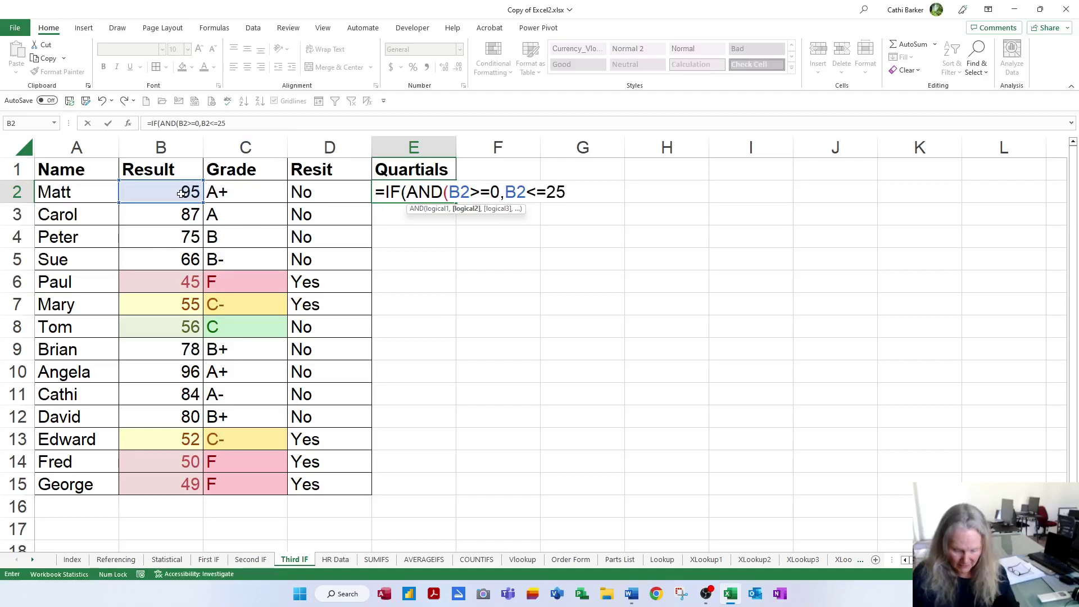
pyautogui.write(')')
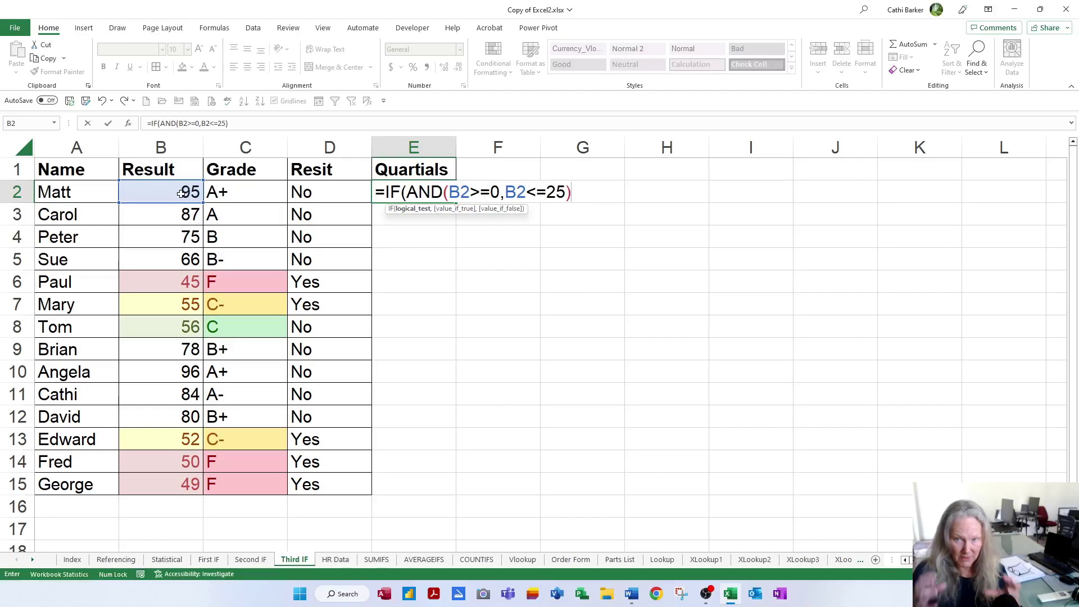
# Make the E2 formula return 4 when the 0 to 25 test is true.
pyautogui.write(',1')
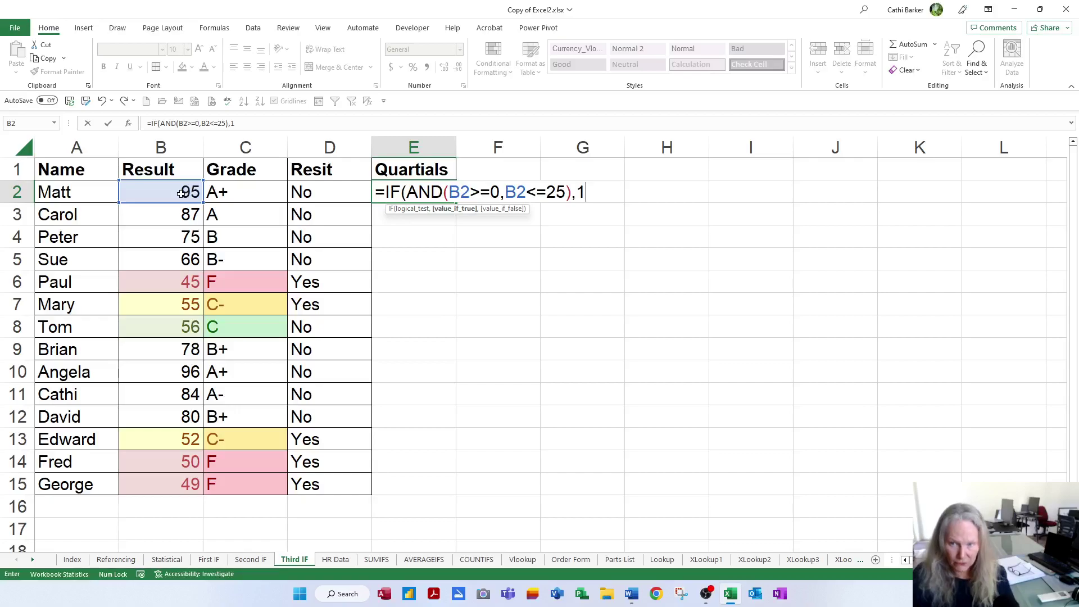
pyautogui.press('BackSpace')
pyautogui.write('4')
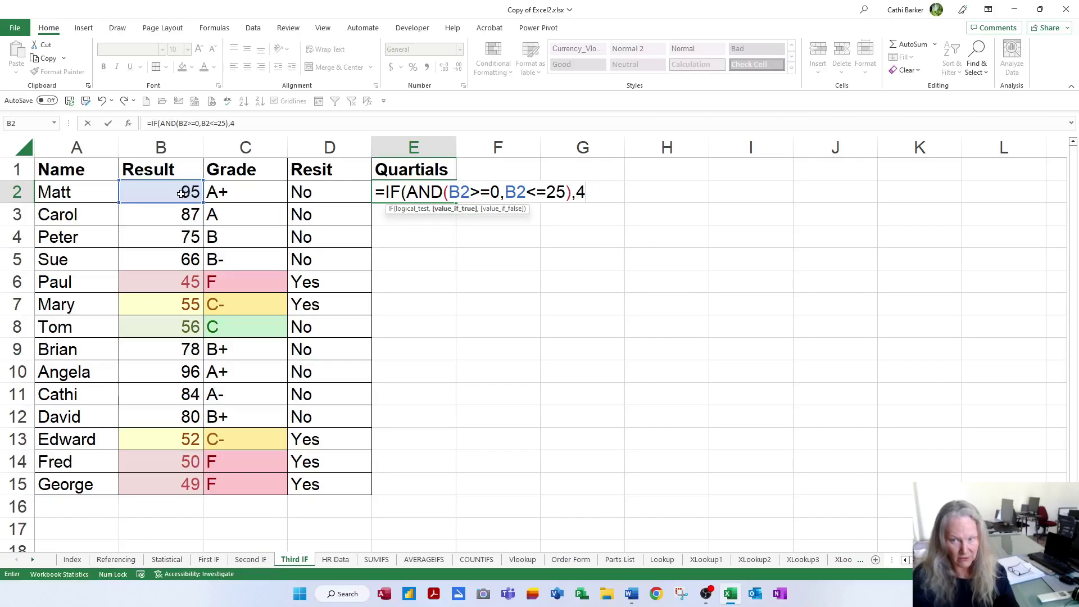
pyautogui.write(',')
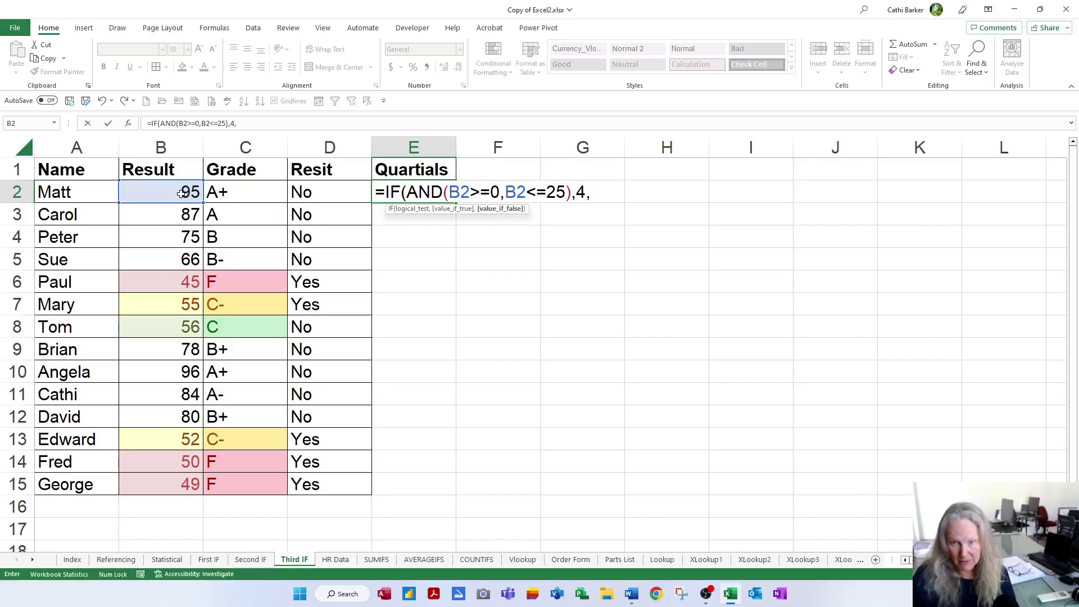
# Nest a second IF as the false value in E2, testing AND(B2>25,B2<=50).
pyautogui.write('i')
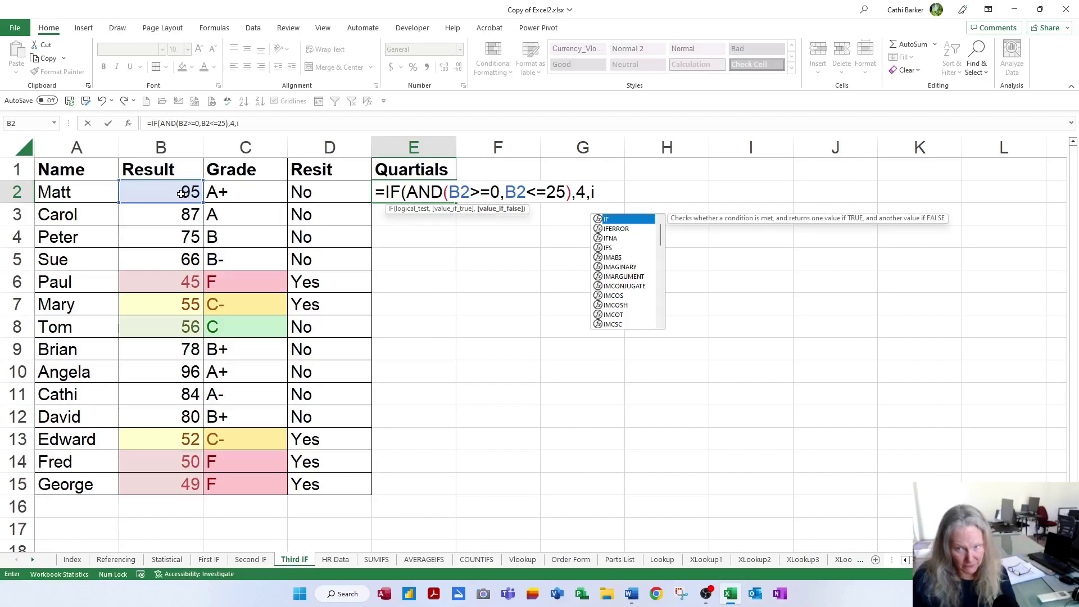
pyautogui.press('Tab')
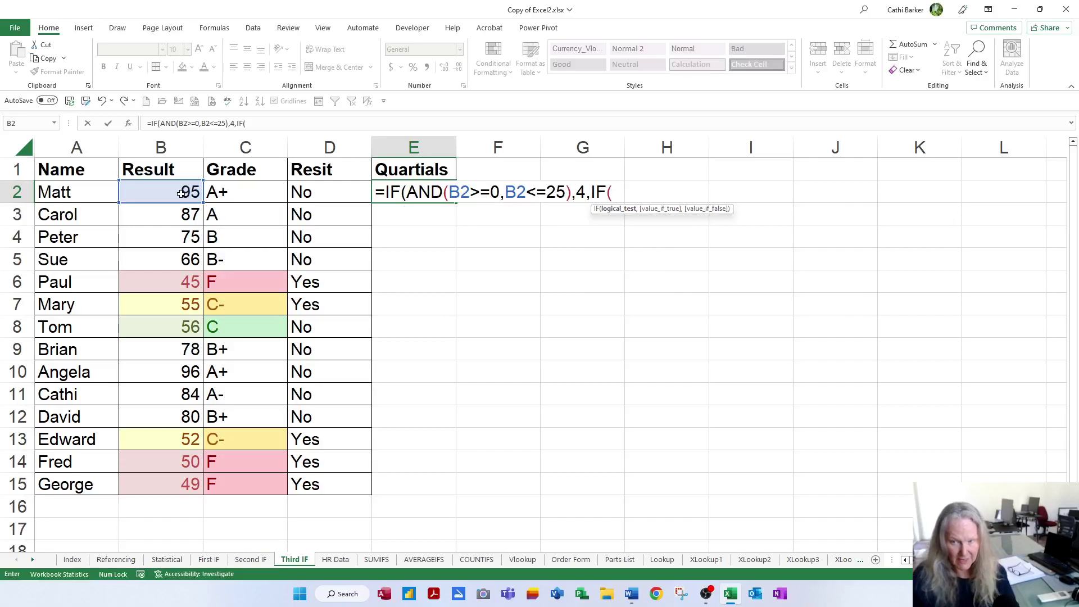
pyautogui.write('an')
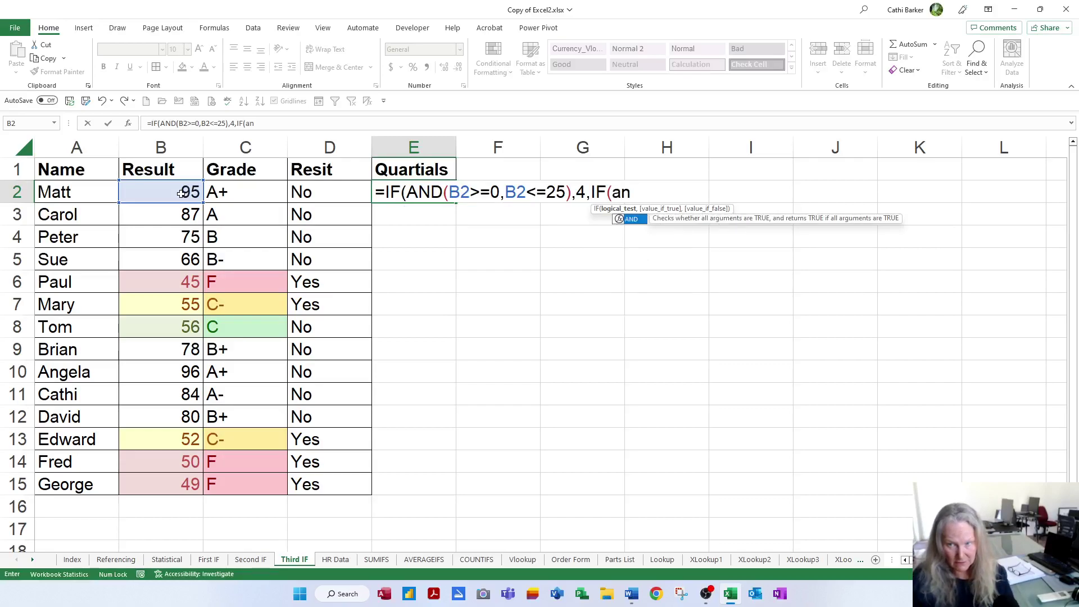
pyautogui.press('Tab')
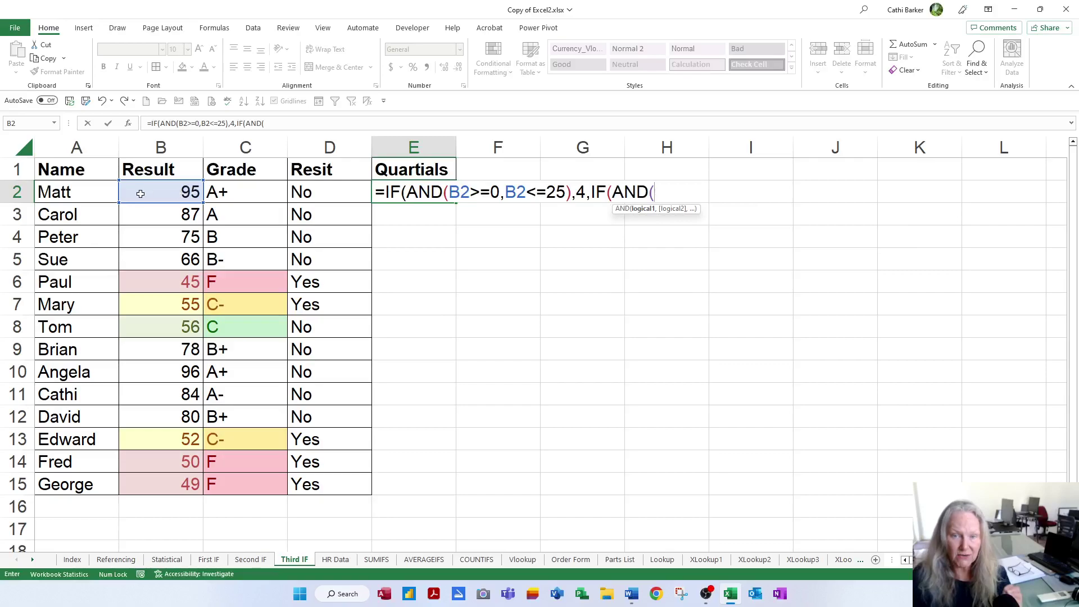
pyautogui.click(171, 194)
pyautogui.write('>=')
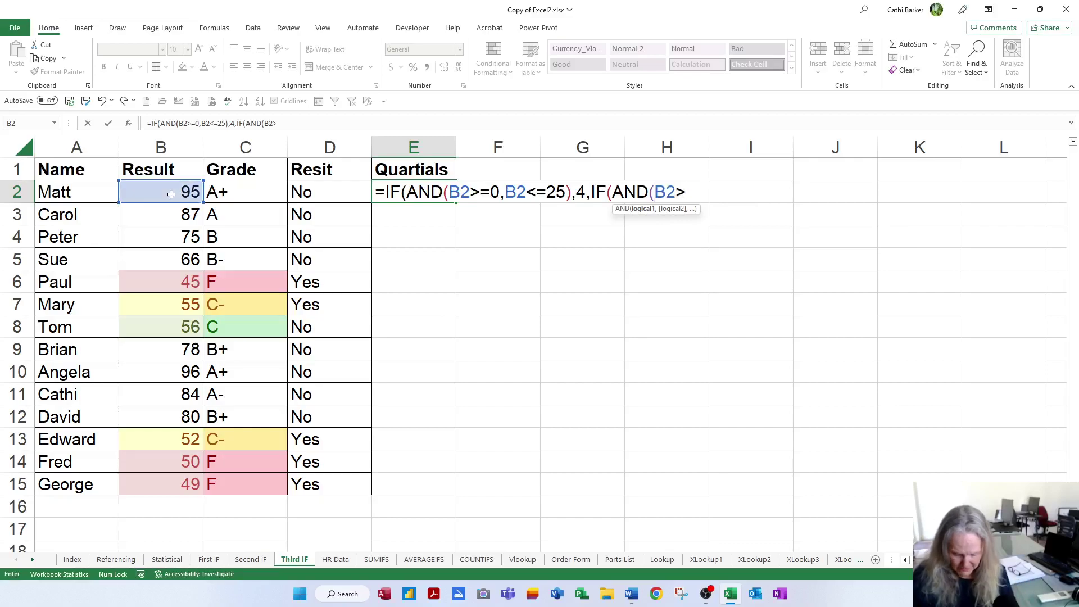
pyautogui.press('BackSpace')
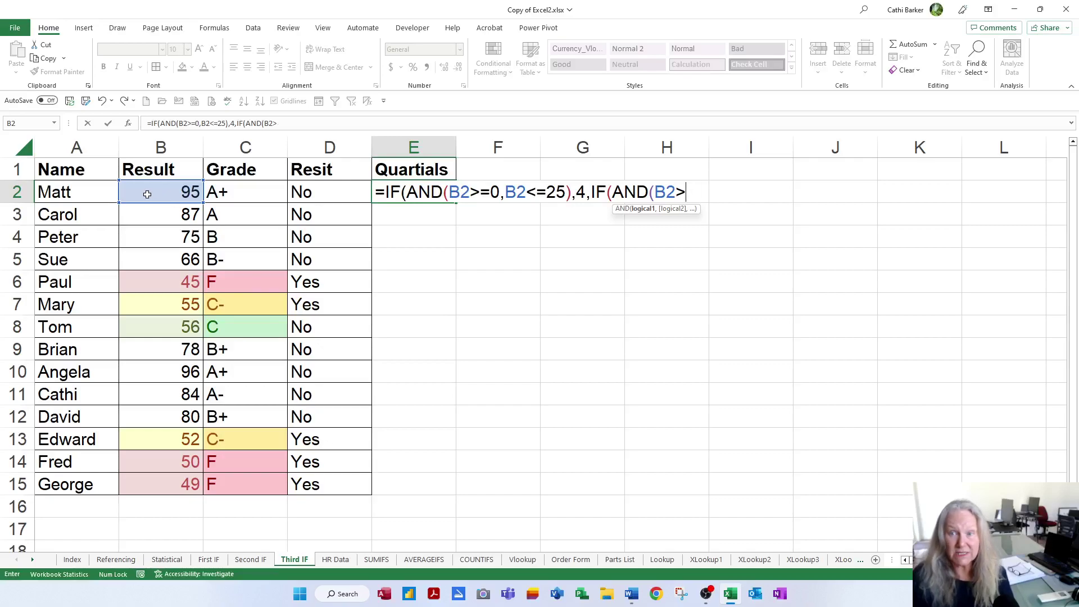
pyautogui.write('25,')
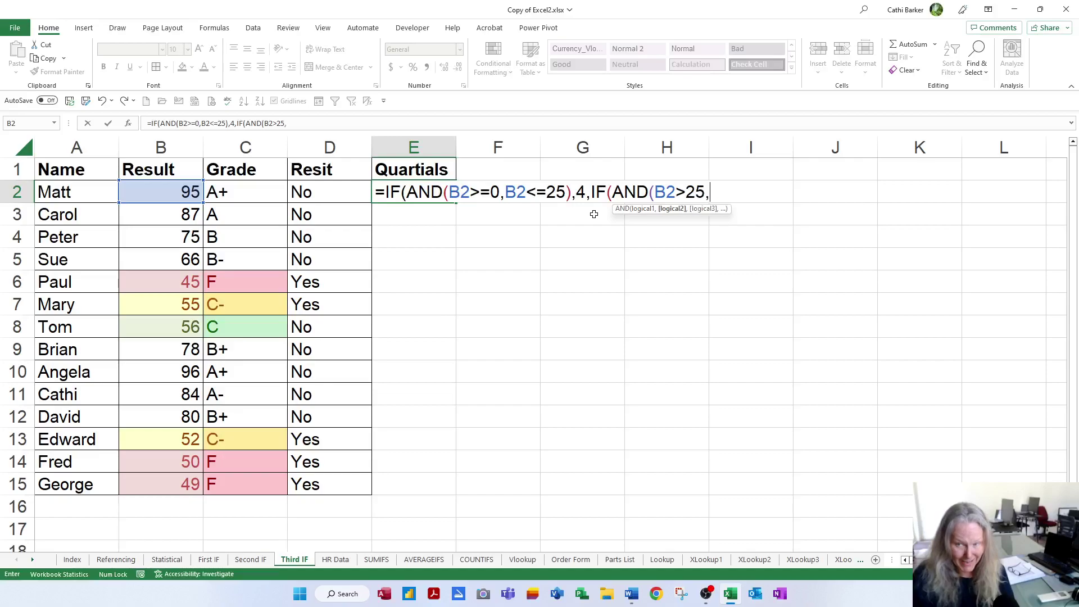
pyautogui.click(181, 192)
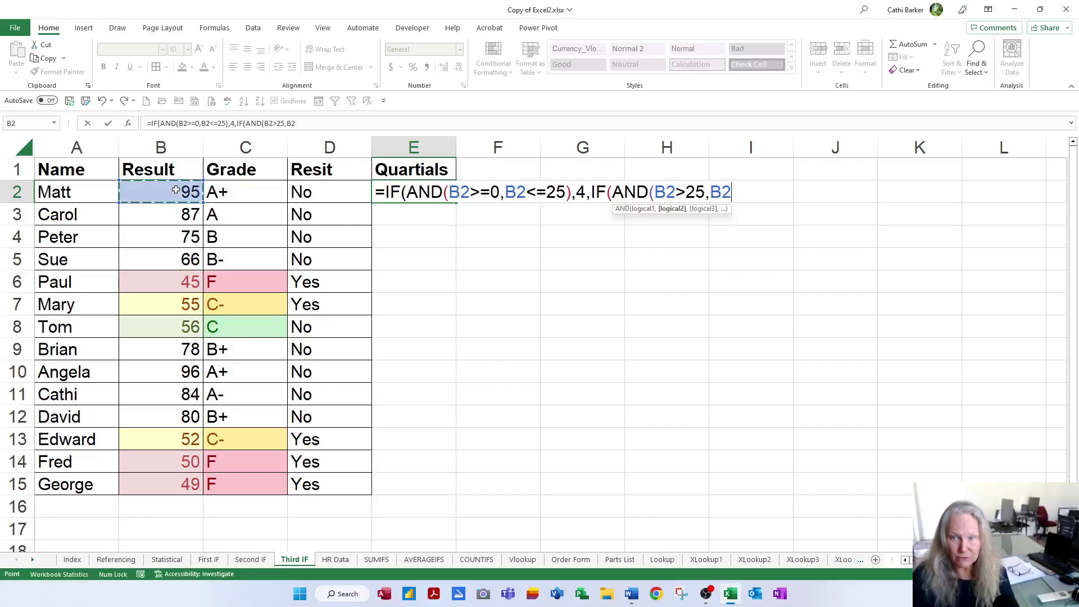
pyautogui.write('<=50')
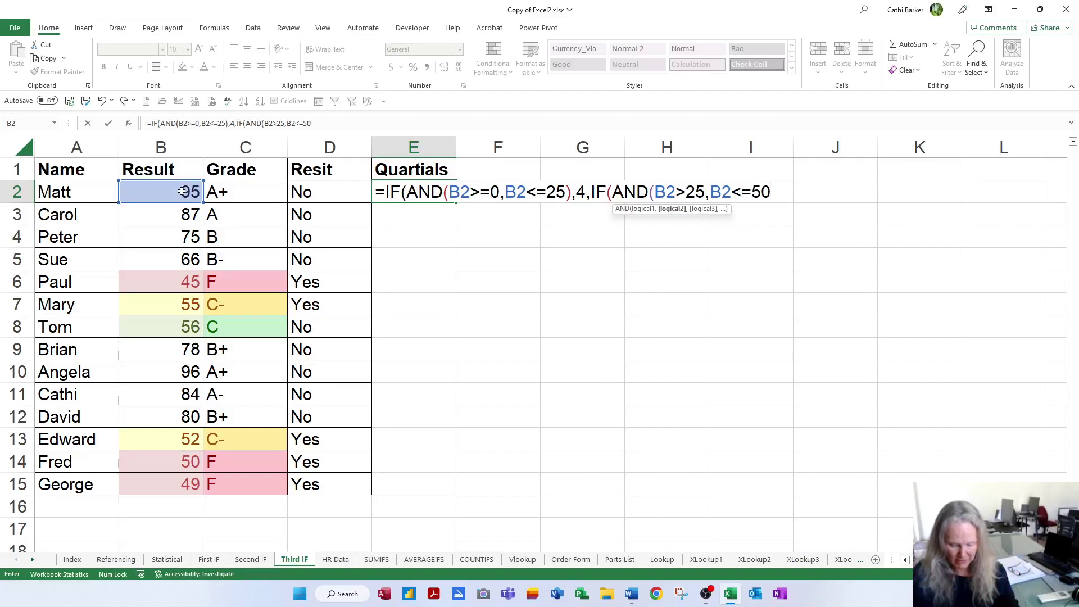
pyautogui.write(')')
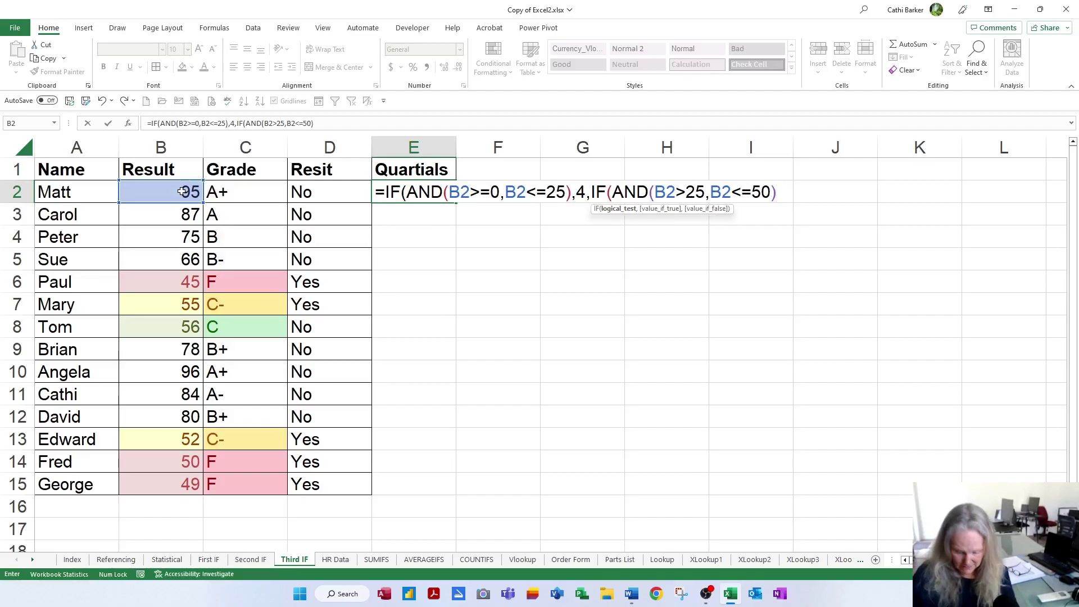
# Make the second IF in the E2 formula return 3 when its AND test is true.
pyautogui.write(',')
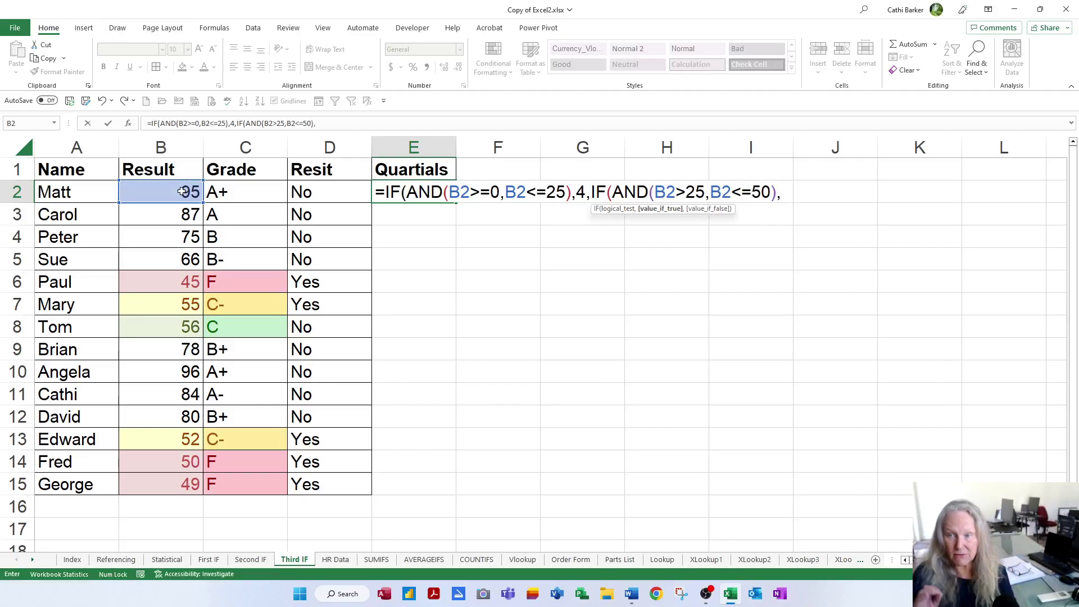
pyautogui.write('3')
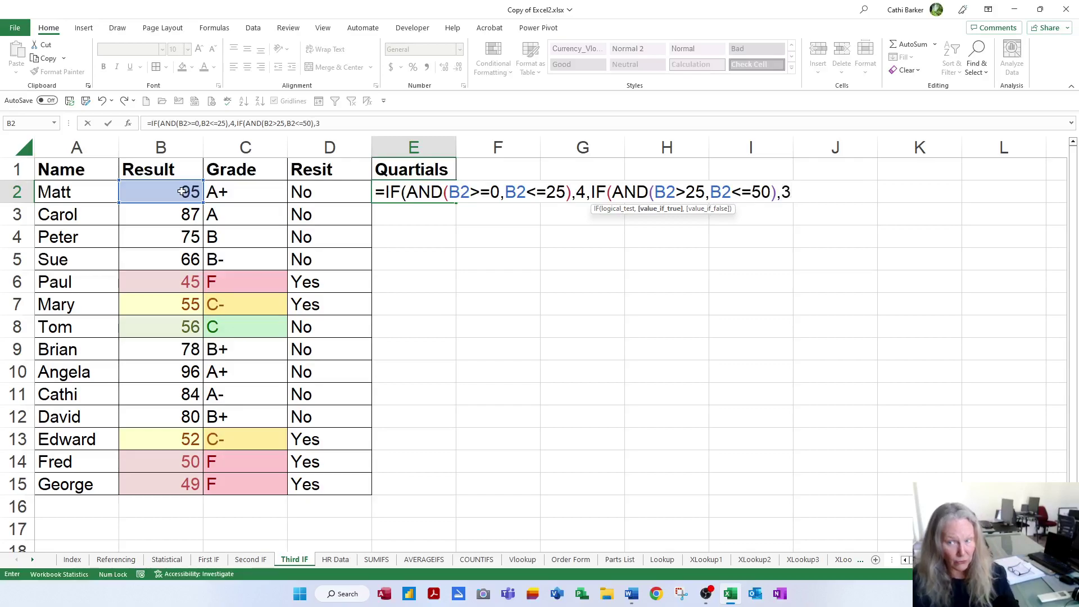
pyautogui.write(',')
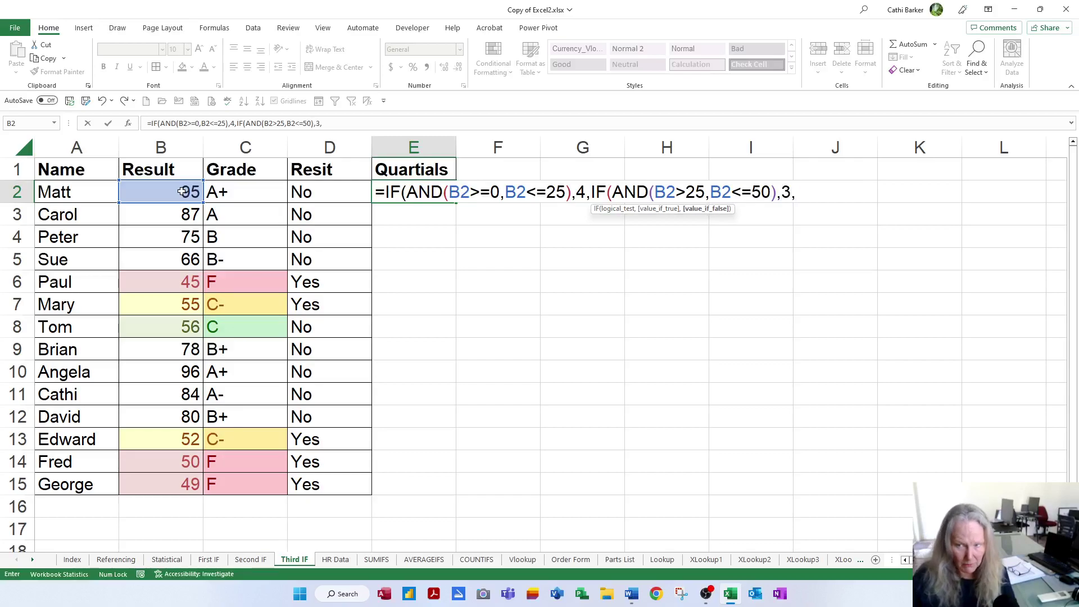
# Nest a third IF in the E2 formula that returns 2 when AND(B2>50,B2<=75) is true.
pyautogui.write('IF(')
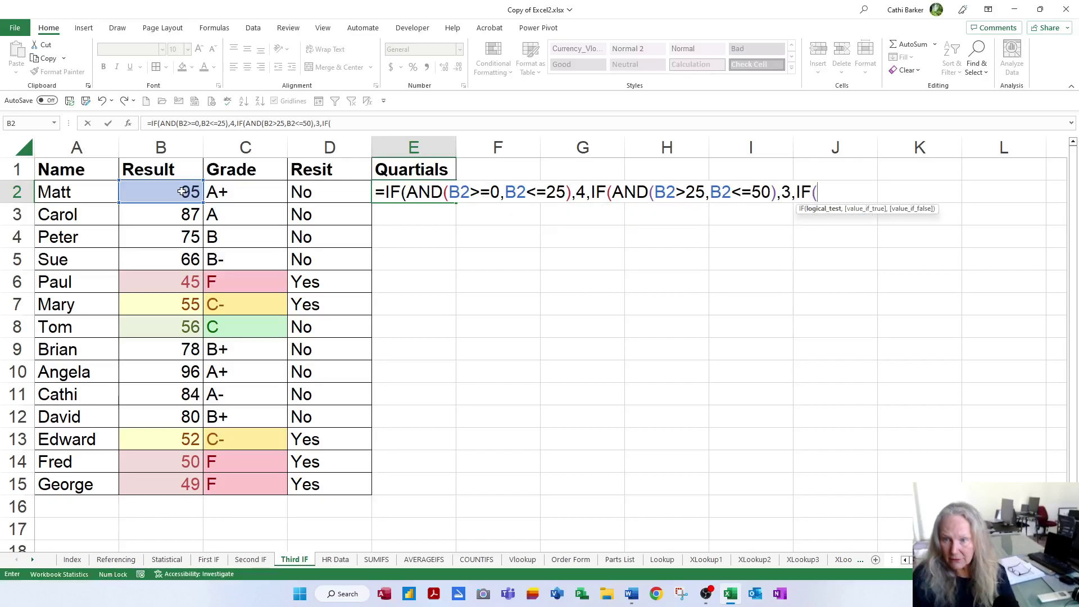
pyautogui.write('an')
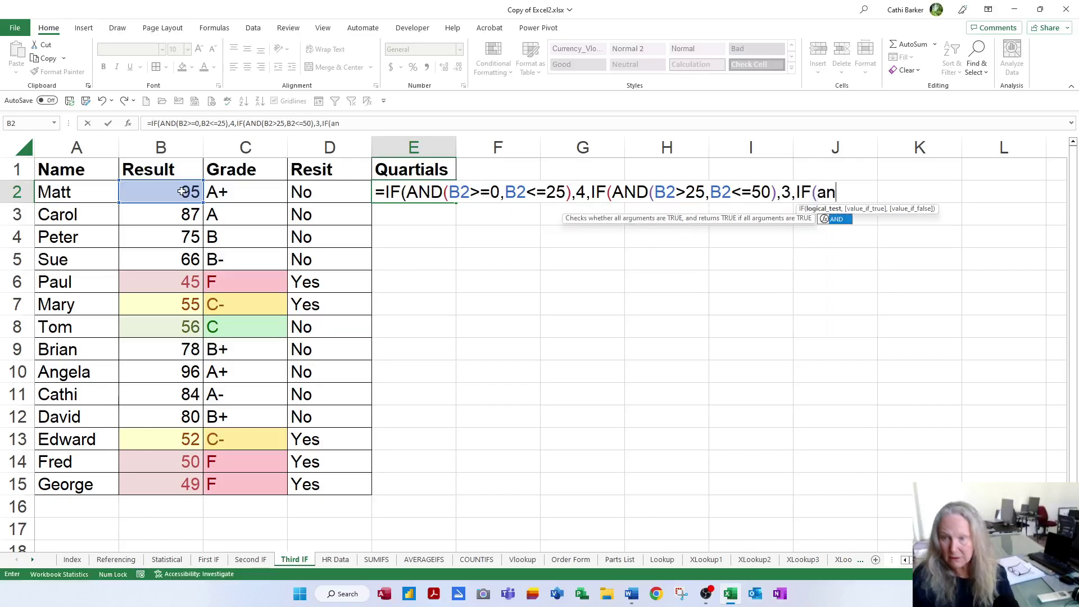
pyautogui.press('Tab')
pyautogui.click(161, 191)
pyautogui.write('>')
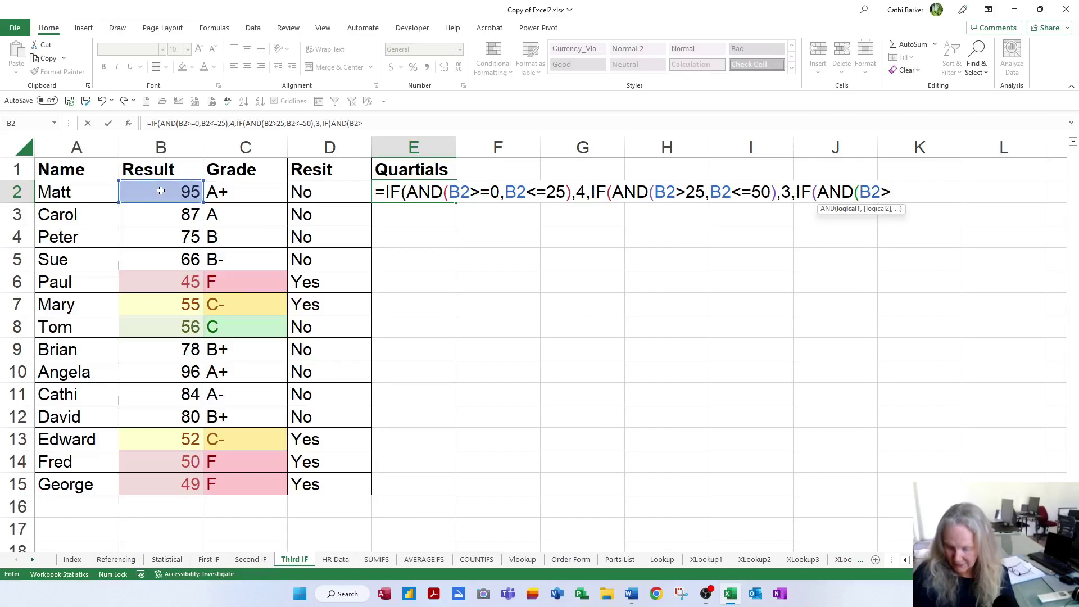
pyautogui.write('50,')
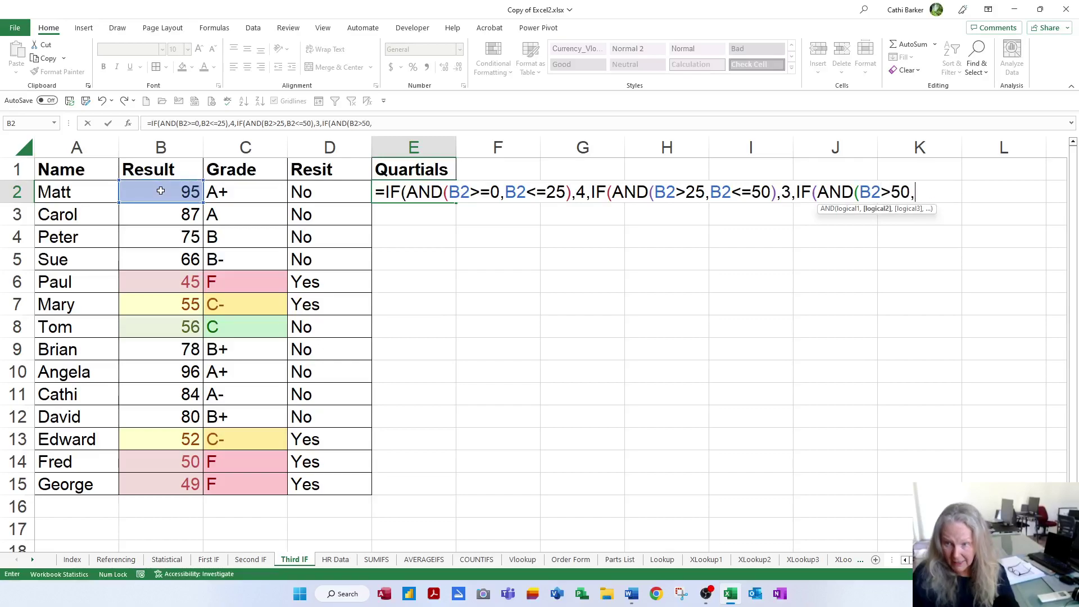
pyautogui.click(160, 191)
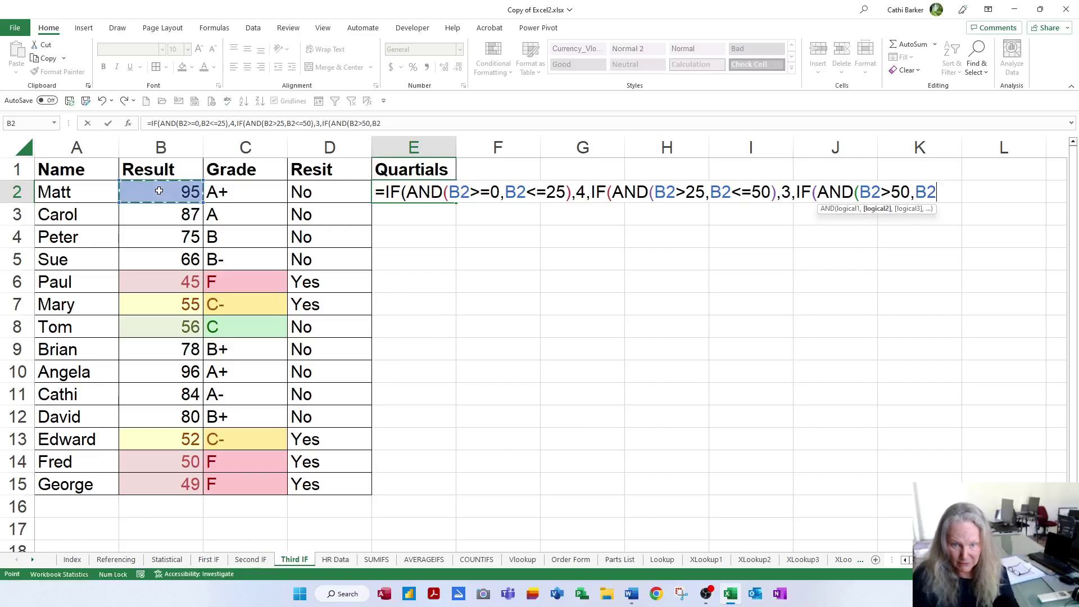
pyautogui.write('<=')
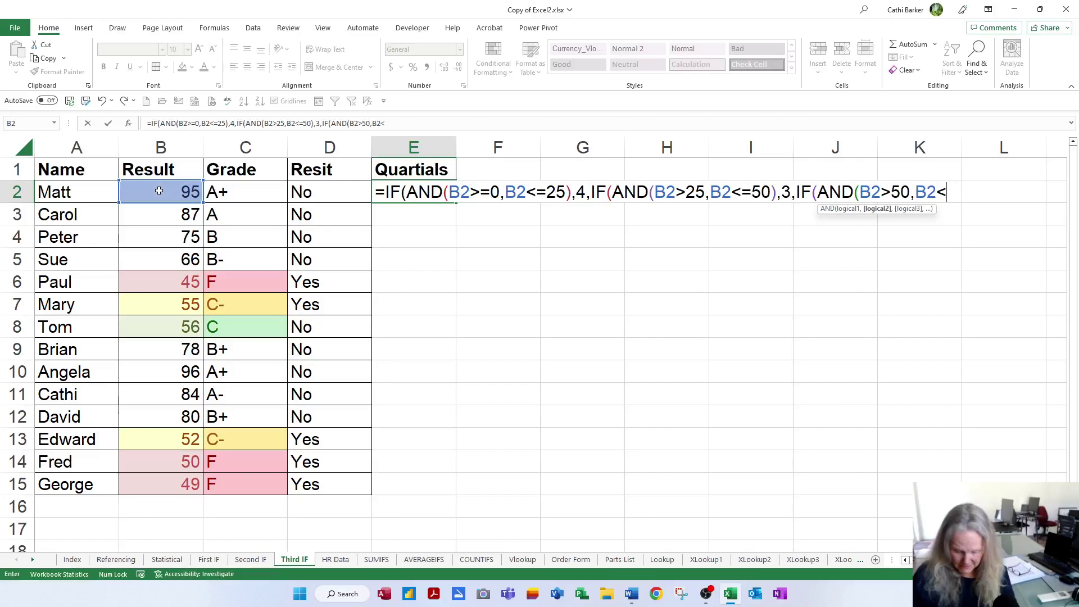
pyautogui.write('),')
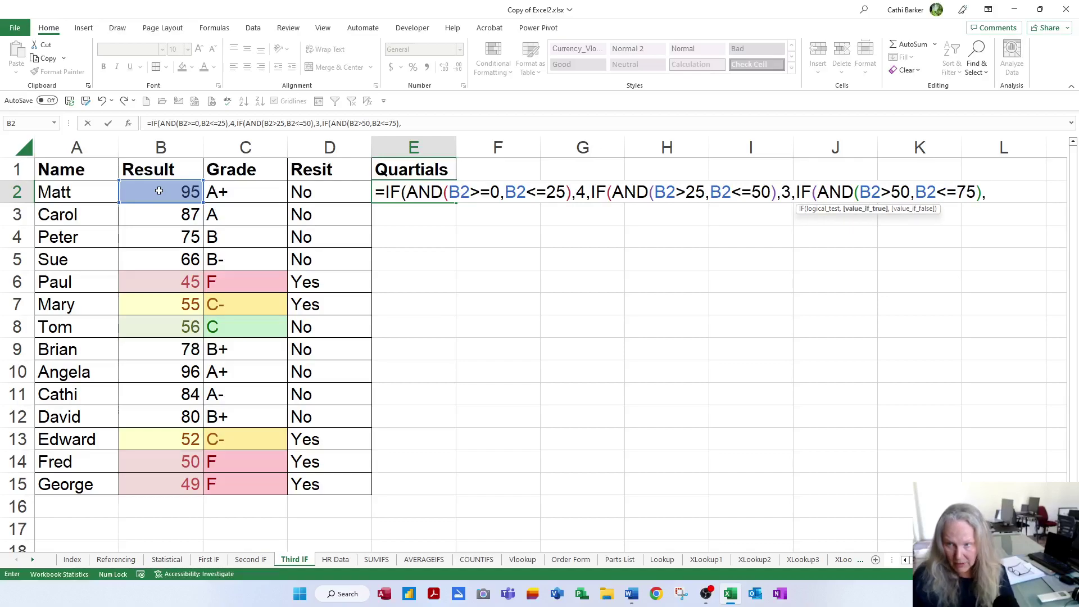
pyautogui.write('2')
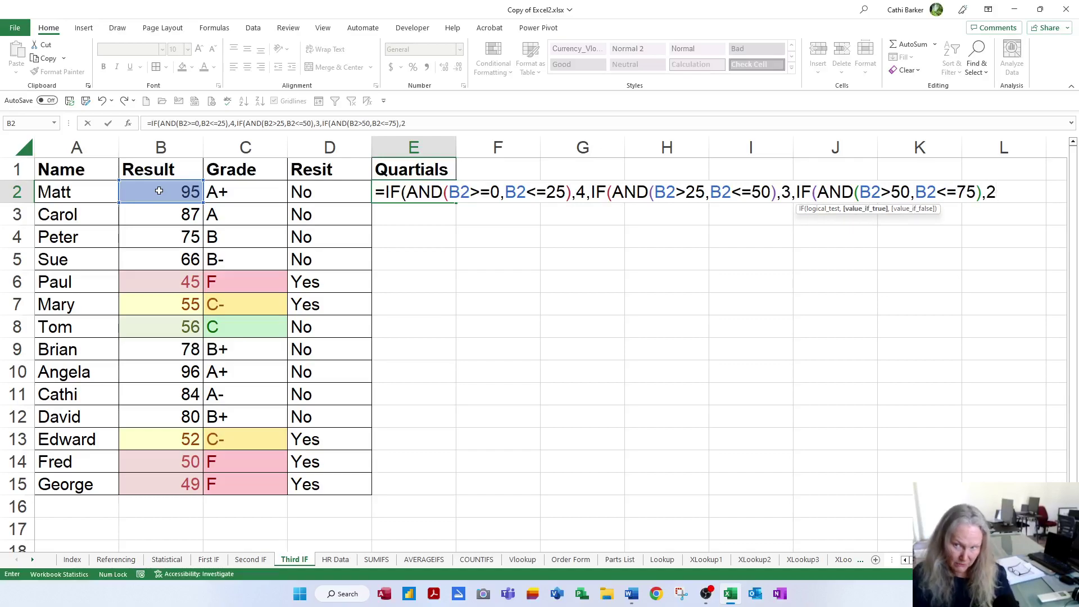
pyautogui.write(',')
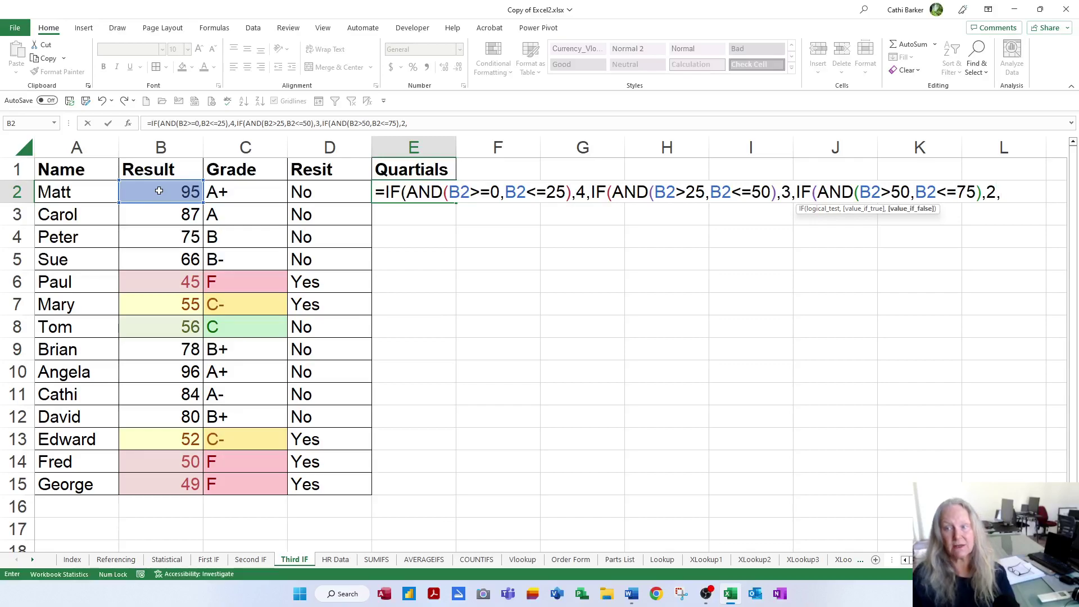
# Nest a fourth IF as the false value in the E2 formula, testing AND(B2>75,B2<=100).
pyautogui.write('i')
pyautogui.press('Tab')
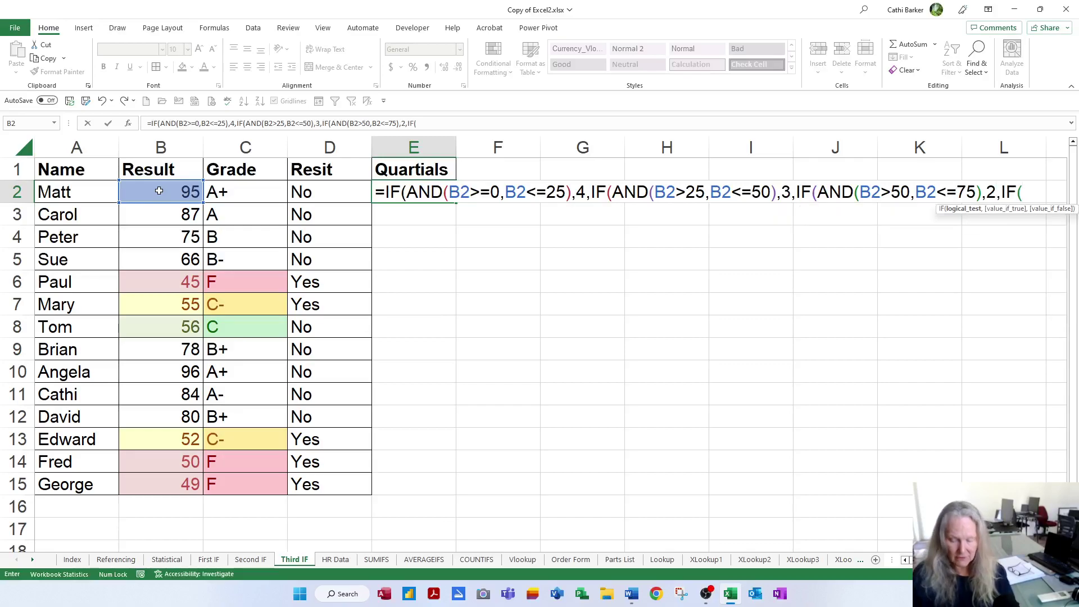
pyautogui.write('and')
pyautogui.press('Tab')
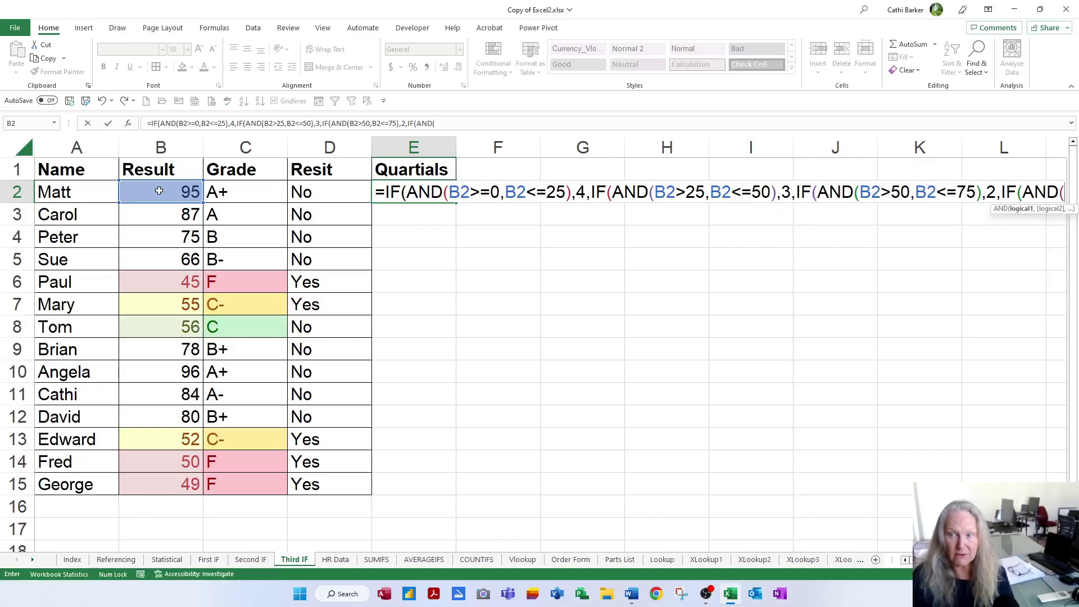
pyautogui.click(184, 191)
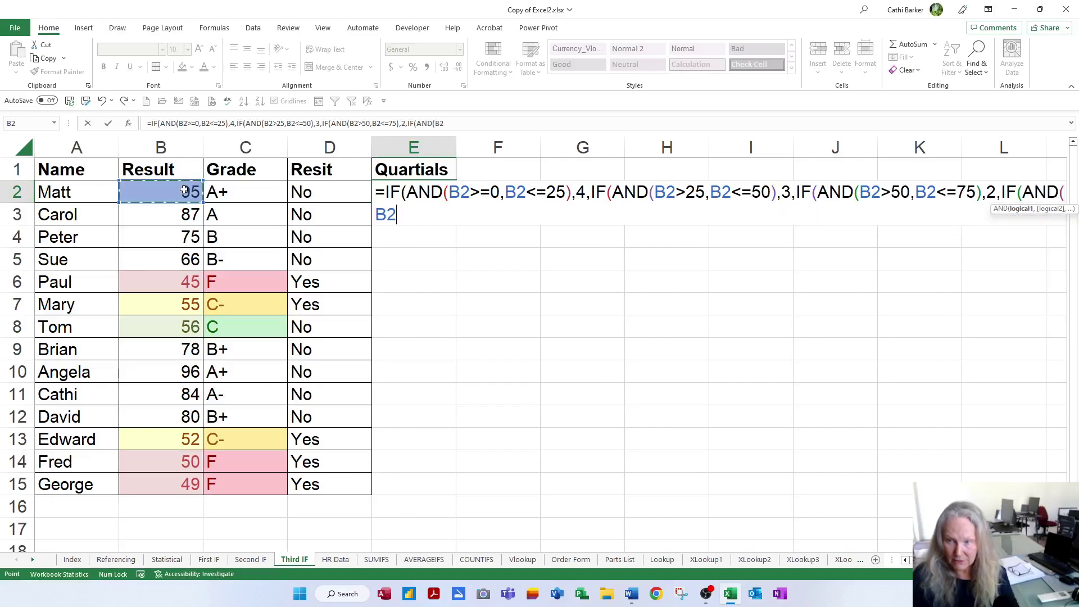
pyautogui.write('>75,')
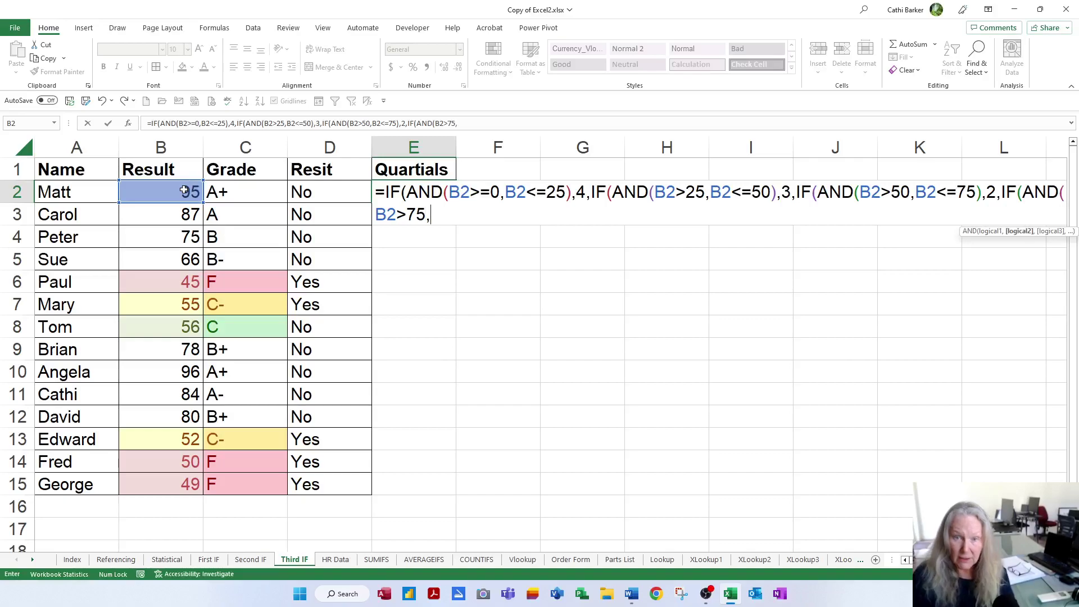
pyautogui.click(184, 191)
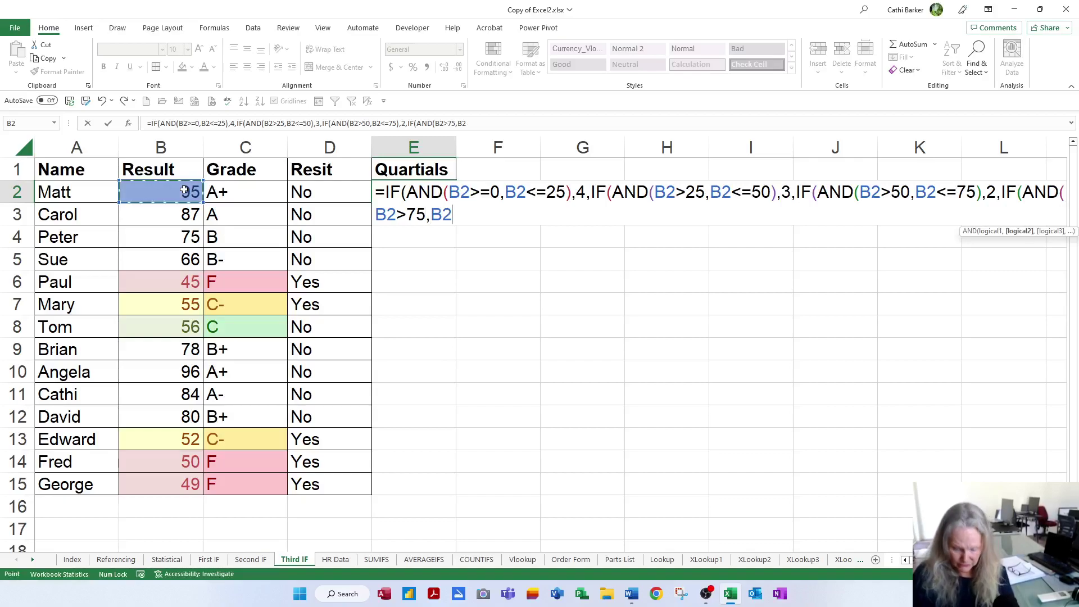
pyautogui.write('<=1')
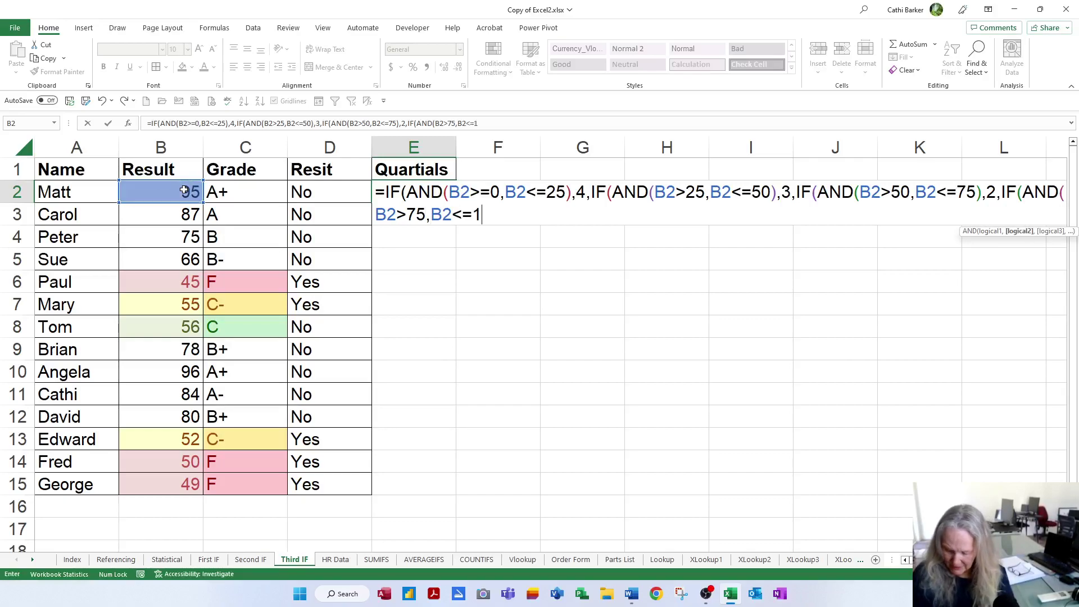
pyautogui.write('00)')
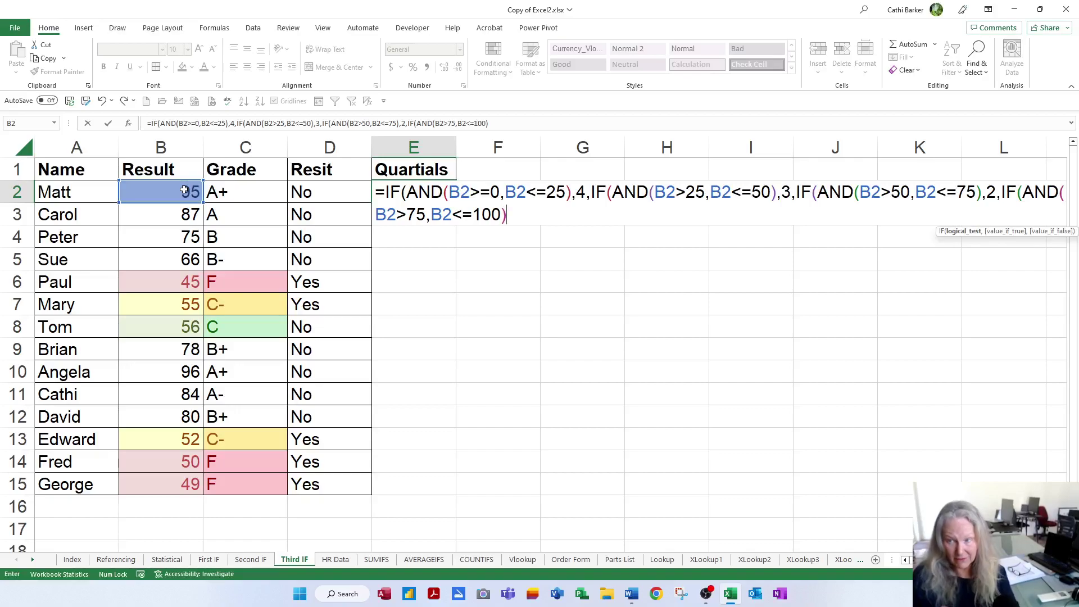
# Make the fourth IF return 1 if true and an empty string "" if false, and complete the E2 formula.
pyautogui.write(',1,')
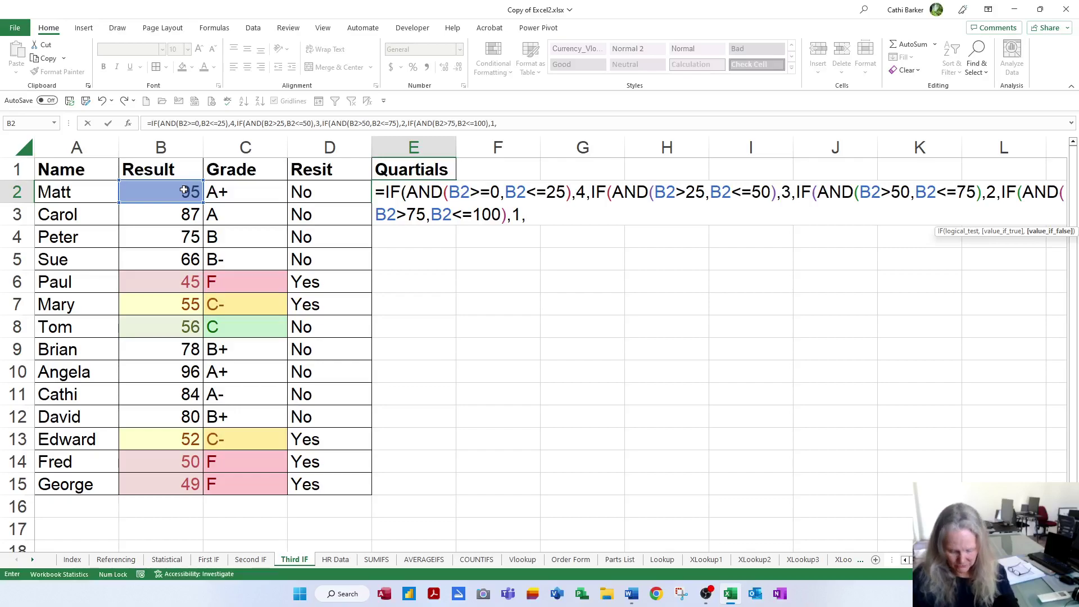
pyautogui.write('""')
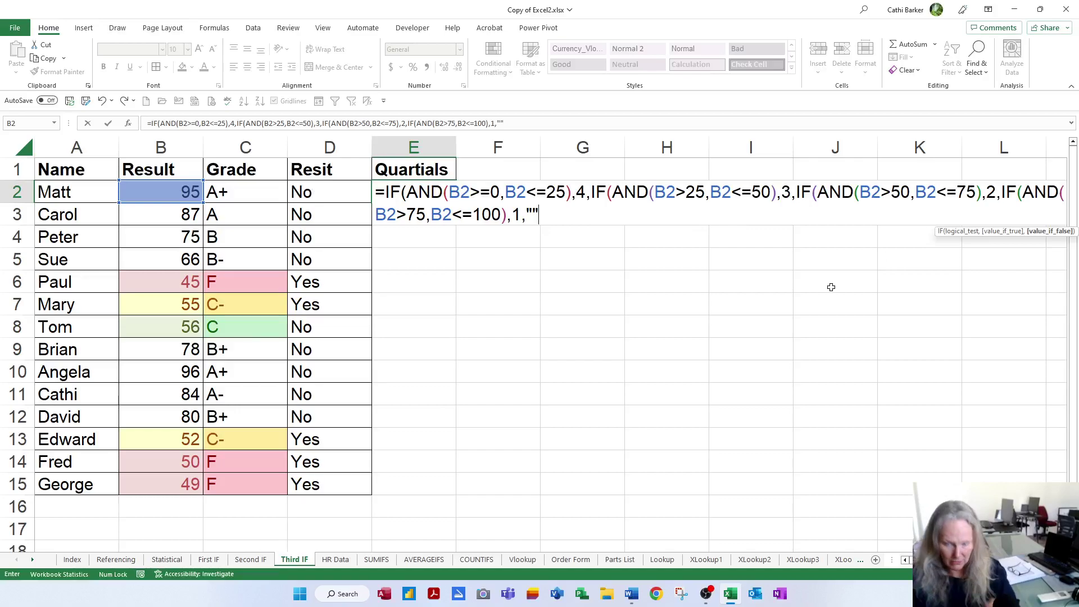
pyautogui.write(')))')
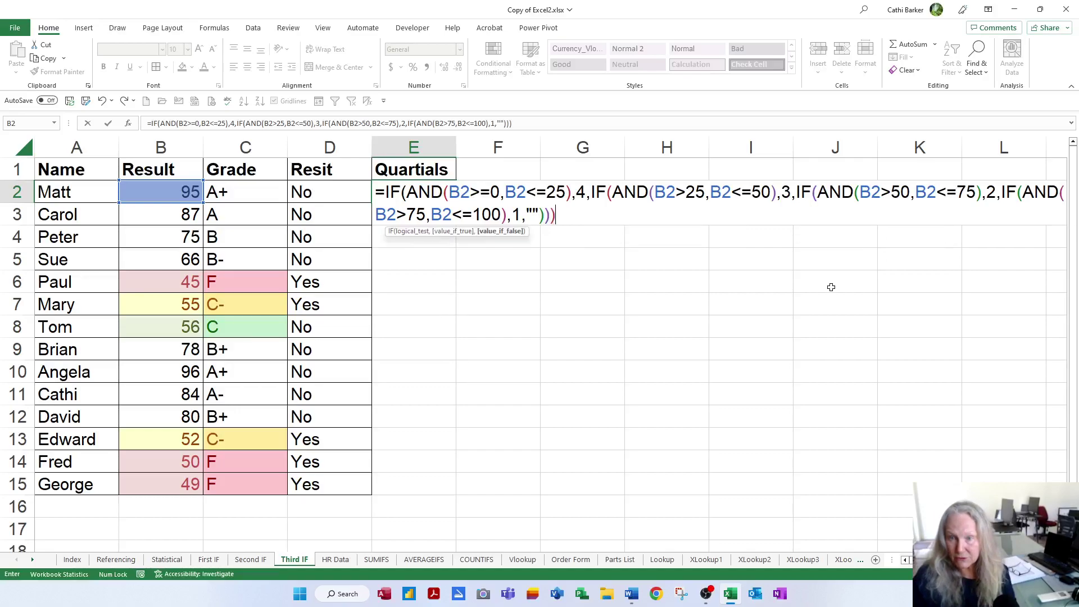
pyautogui.write(')')
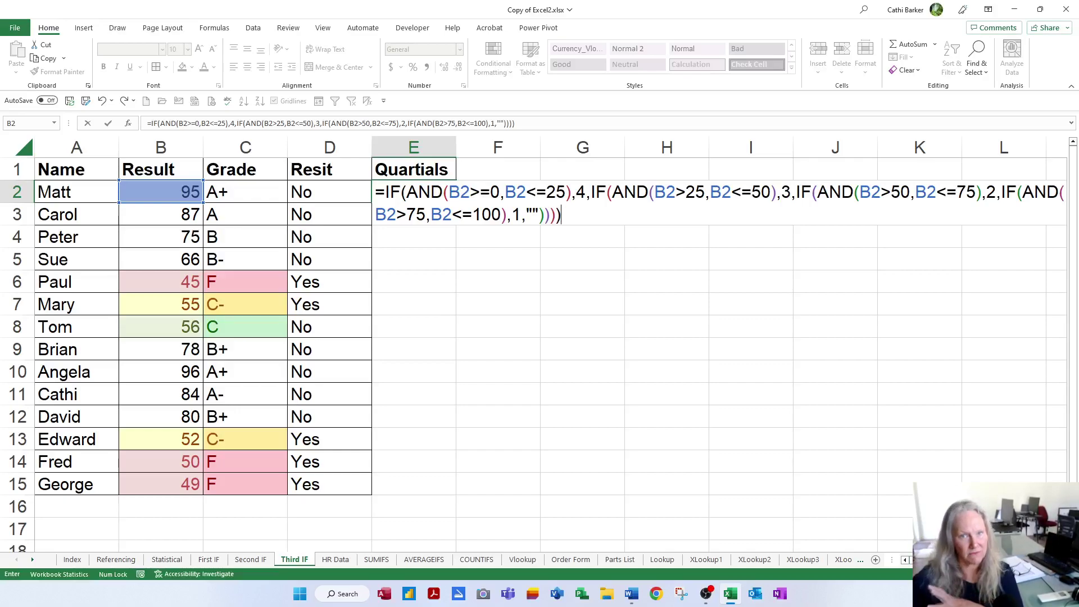
pyautogui.press('Return')
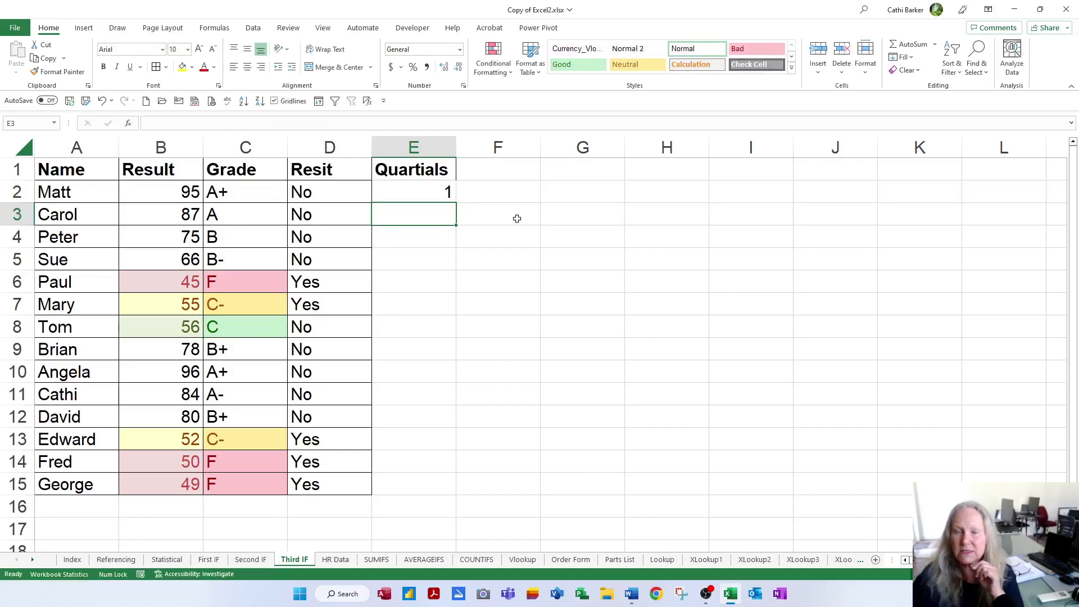
# Fill the E2 formula down the Quartials column through E15, and select the empty cell H3.
pyautogui.click(437, 195)
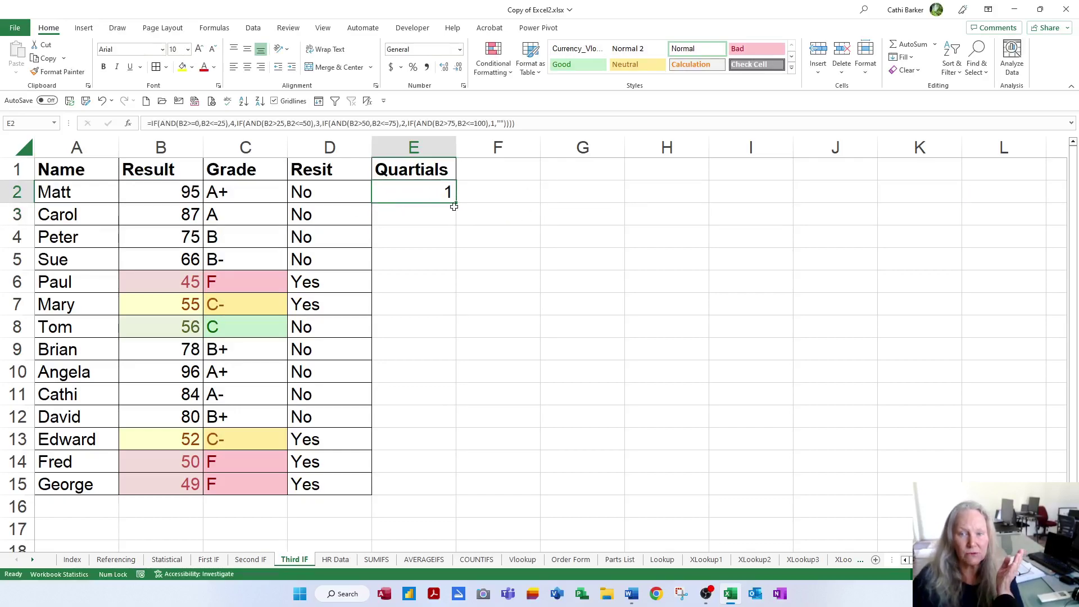
pyautogui.doubleClick(453, 204)
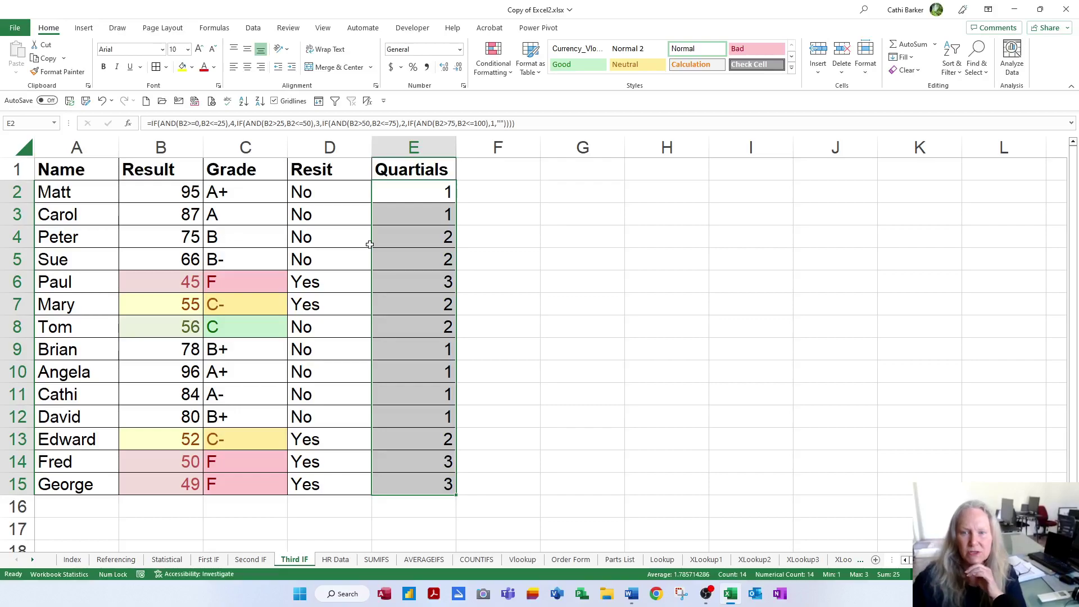
pyautogui.click(663, 216)
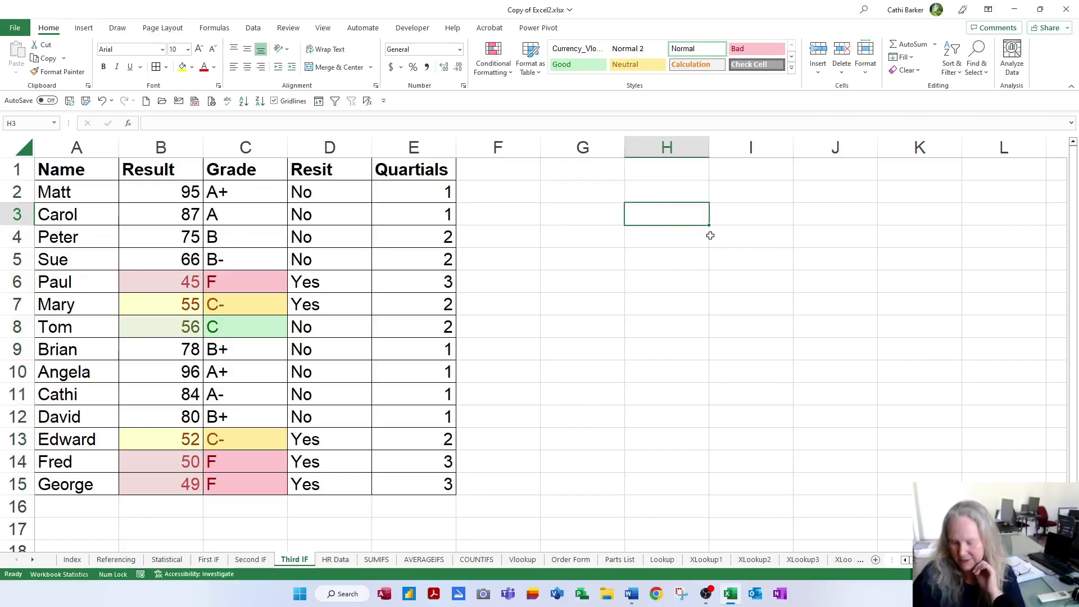
pyautogui.write('=i')
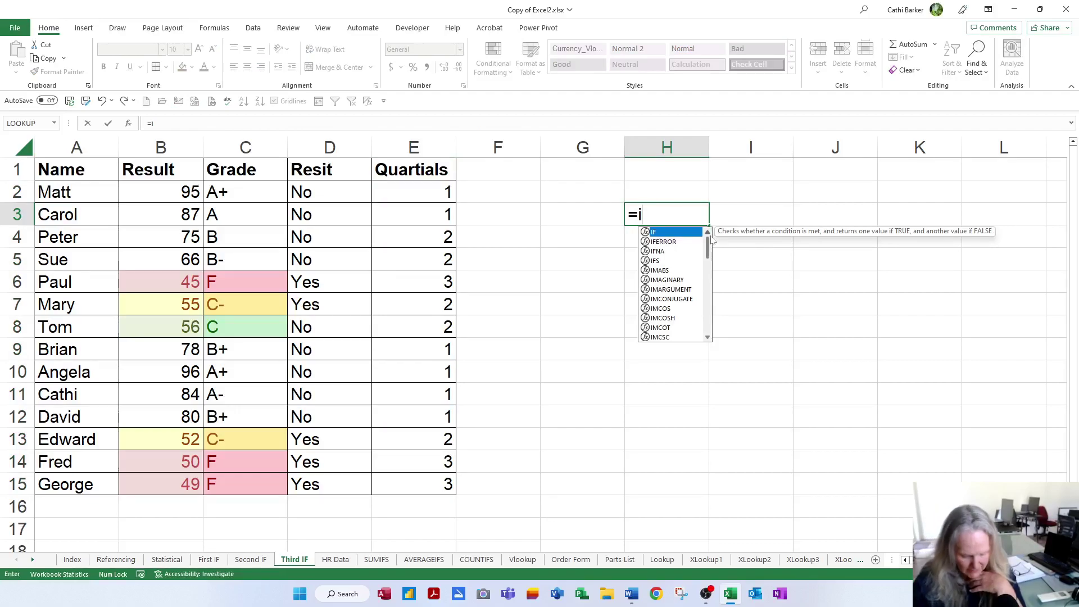
pyautogui.write('s')
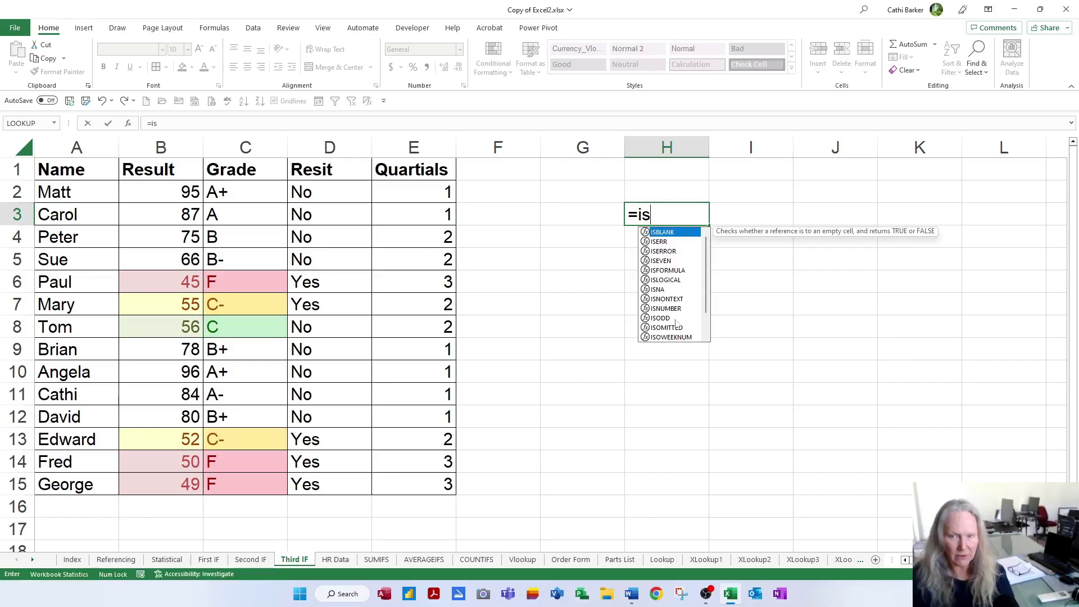
pyautogui.press('Escape')
pyautogui.press('Escape')
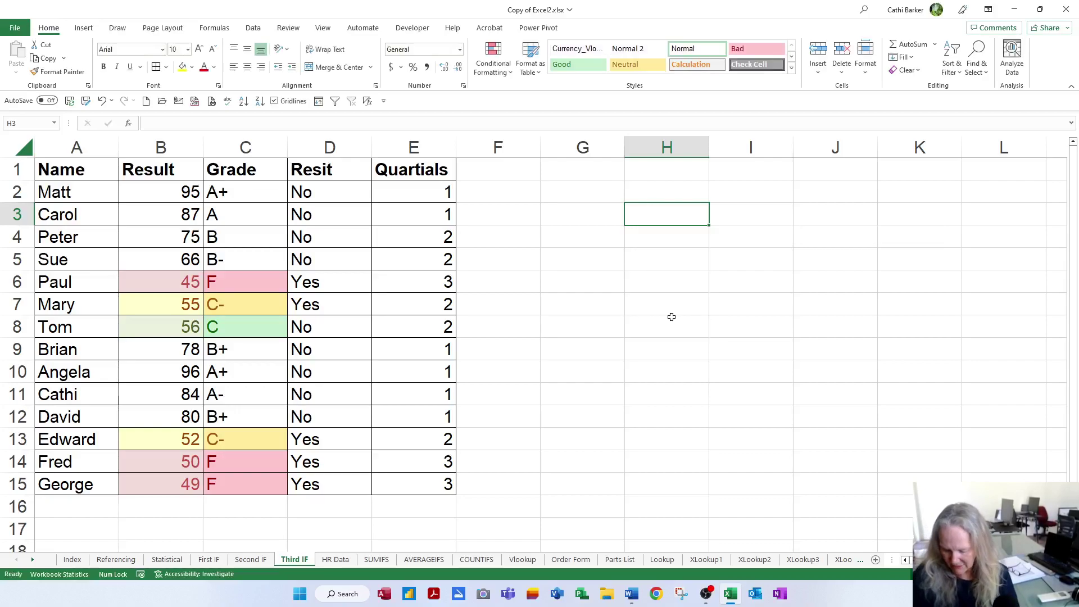
# Enter 100 in H3, with the heading Sales above it in H2 and the heading Volume in I2.
pyautogui.write('100')
pyautogui.press('Up')
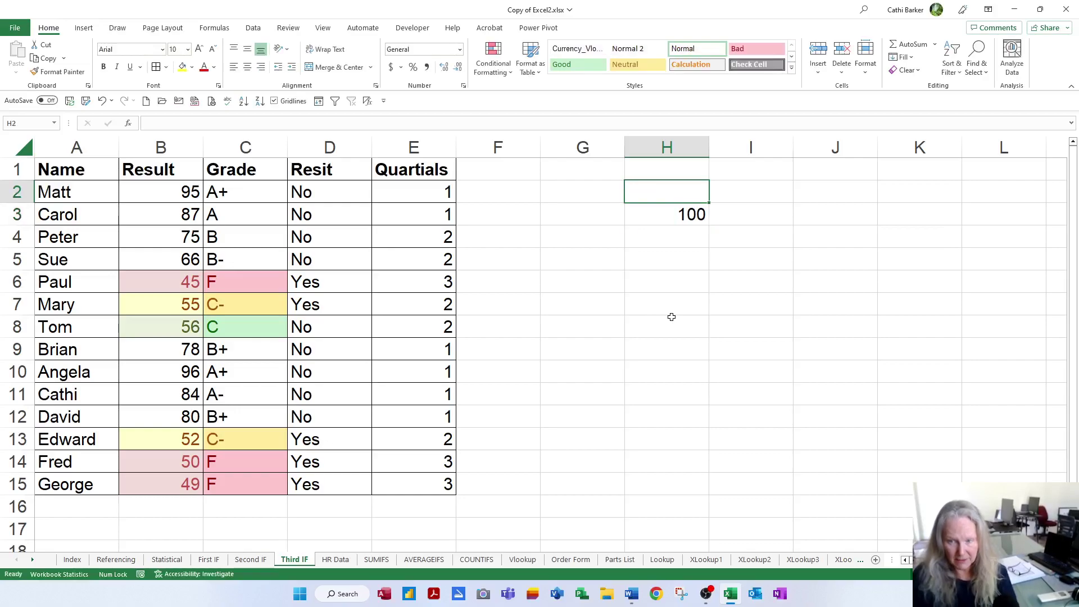
pyautogui.write('Sales')
pyautogui.press('Tab')
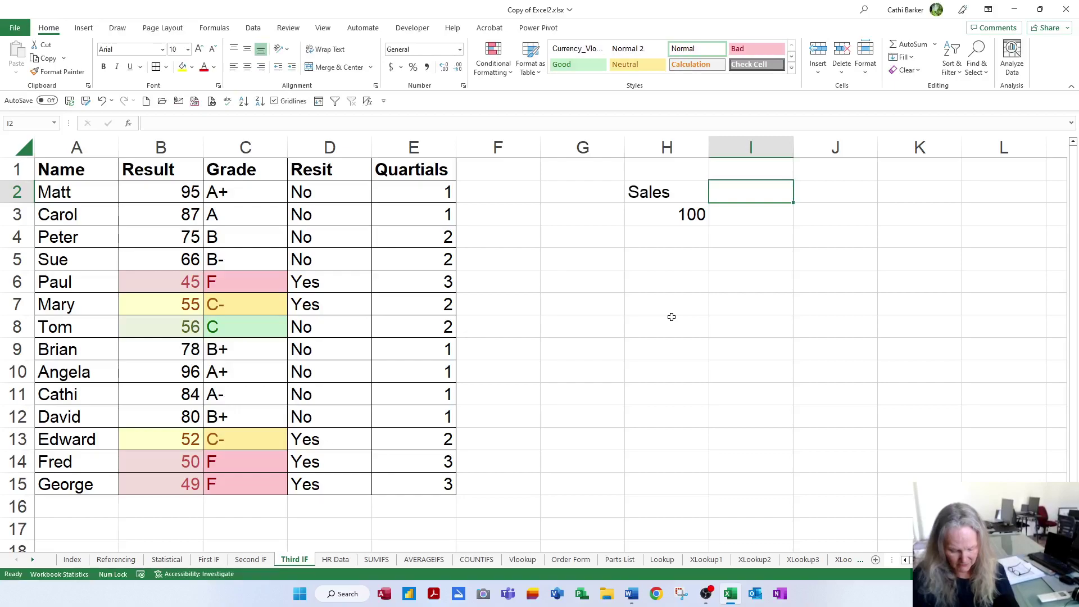
pyautogui.write('Volume')
pyautogui.press('Return')
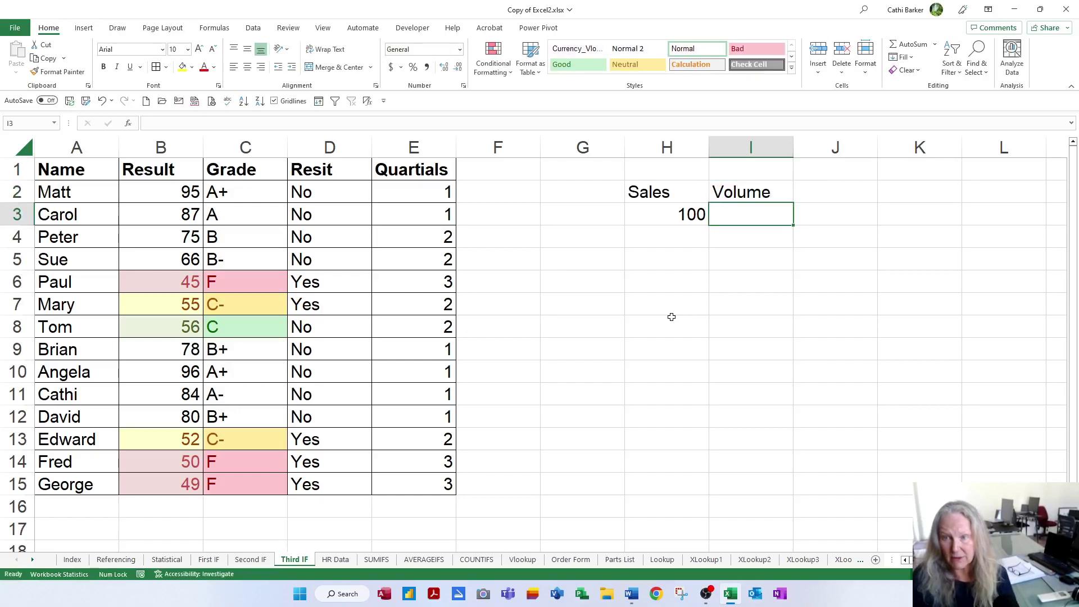
# Add the heading Per Capita in J2 and enter 0 in I3 under Volume.
pyautogui.press('Up')
pyautogui.press('Right')
pyautogui.write('Per C')
pyautogui.write('al')
pyautogui.press('BackSpace')
pyautogui.write('pita')
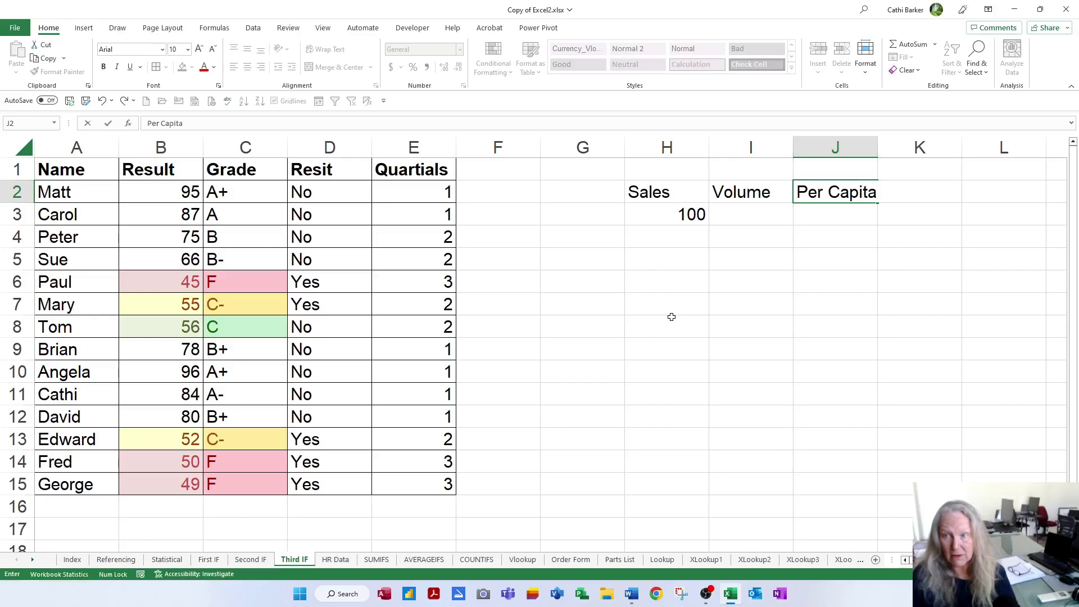
pyautogui.press('Return')
pyautogui.press('Left')
pyautogui.write('0')
pyautogui.press('Tab')
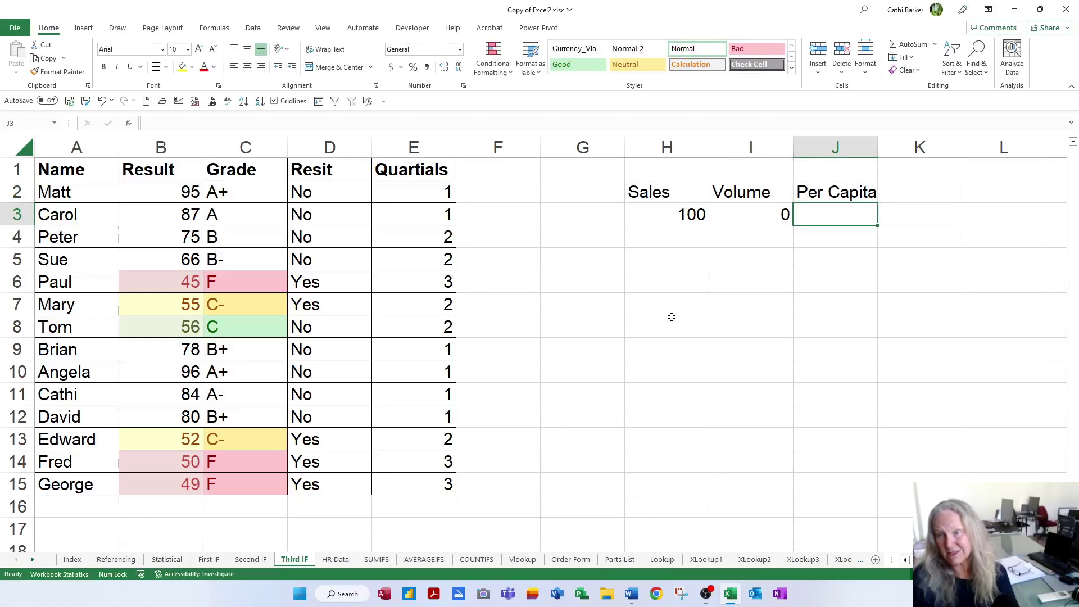
# Enter a formula in J3 that divides Sales by Volume, =H3/I3.
pyautogui.write('=')
pyautogui.click(647, 220)
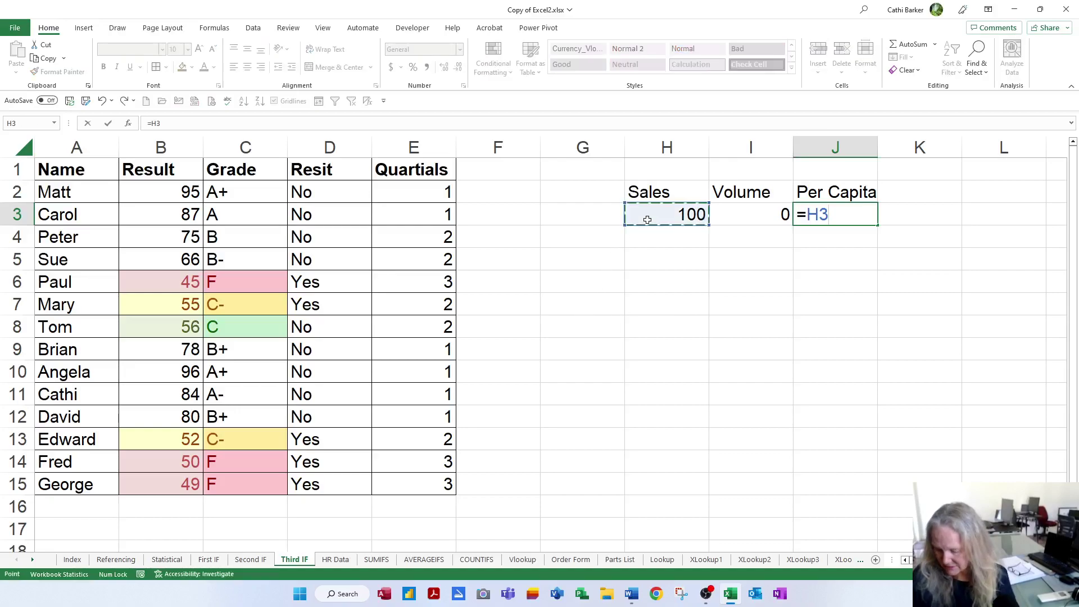
pyautogui.write('/')
pyautogui.click(765, 219)
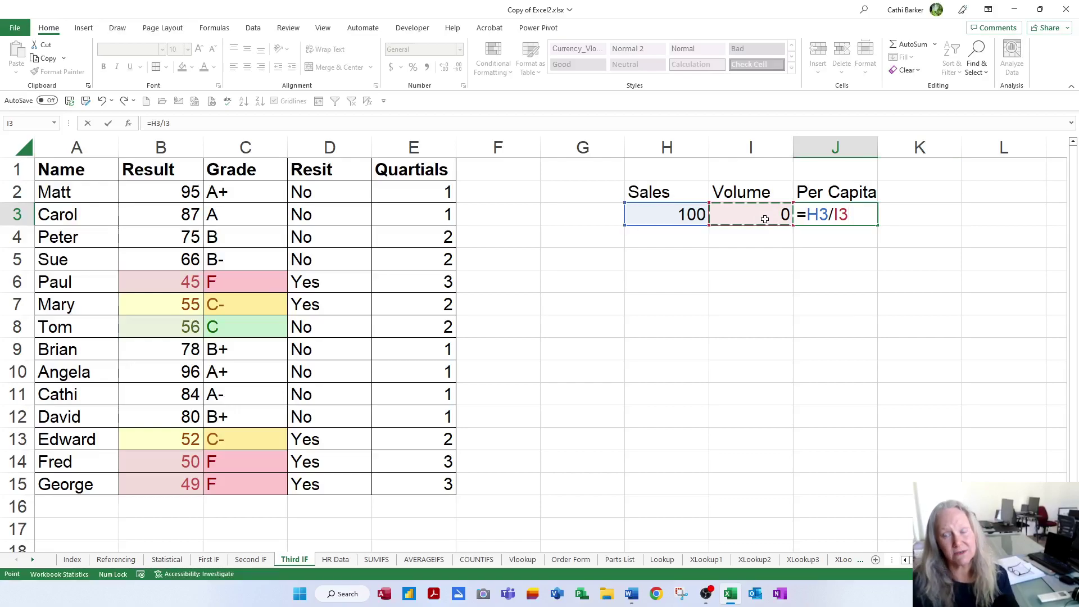
pyautogui.press('Return')
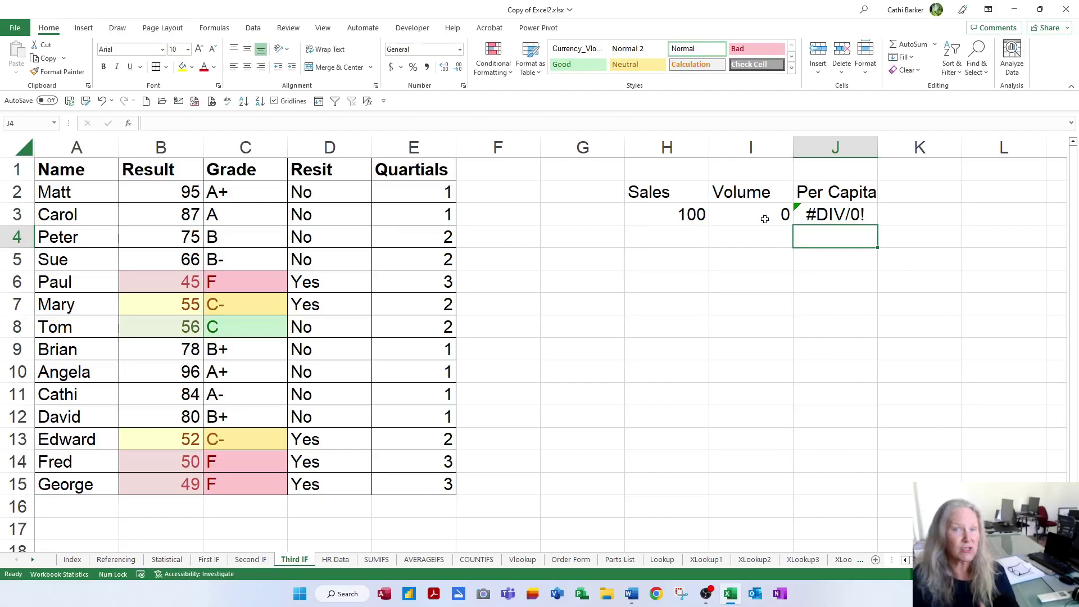
# Wrap the division in J3 in an IF whose logical test is ISERR(H3/I3).
pyautogui.click(823, 211)
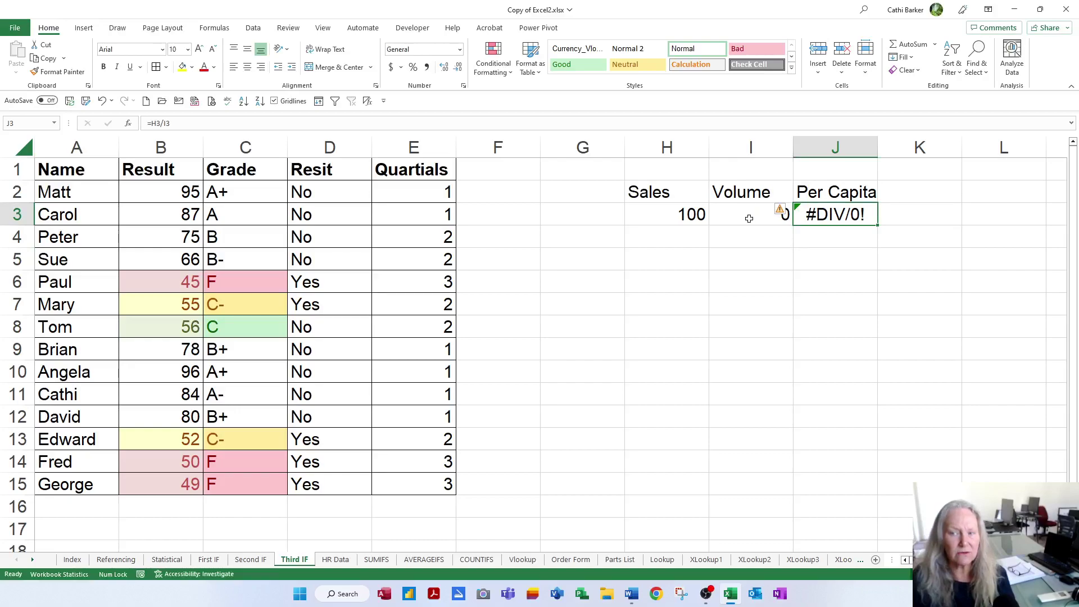
pyautogui.doubleClick(849, 216)
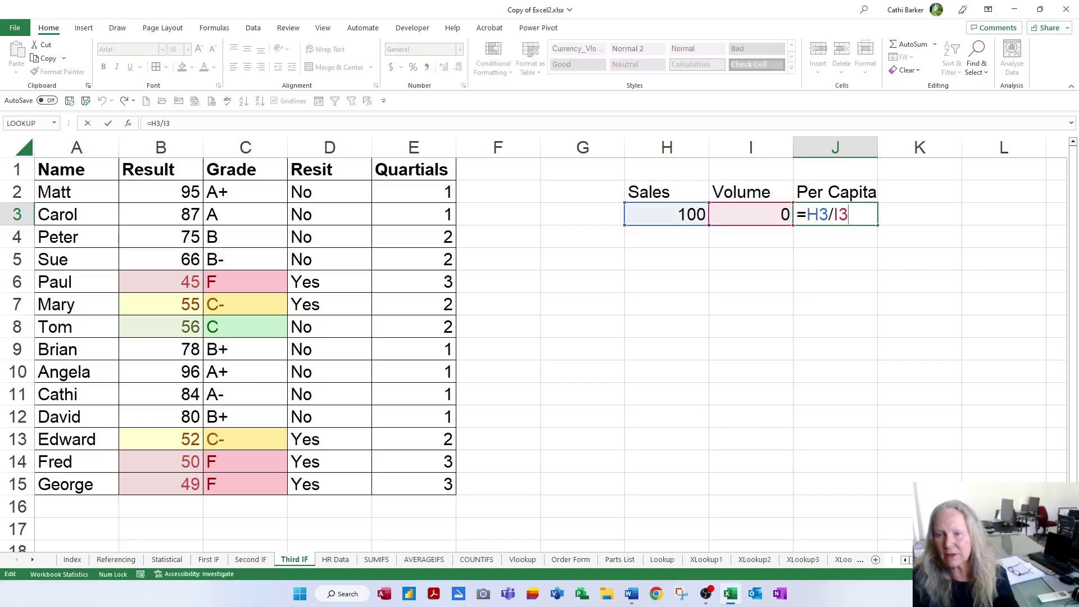
pyautogui.click(808, 215)
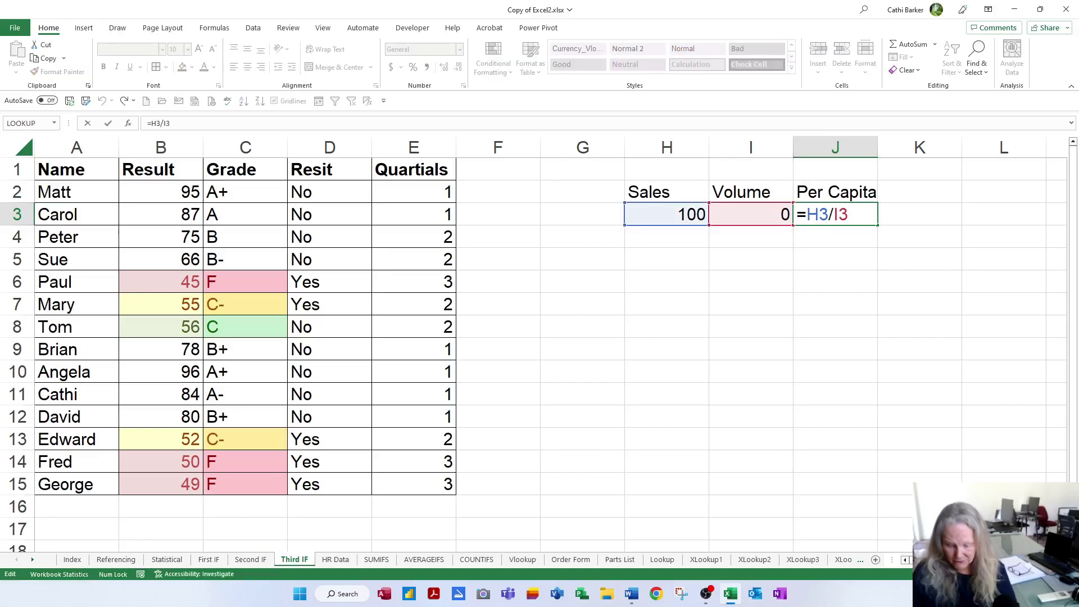
pyautogui.write('if')
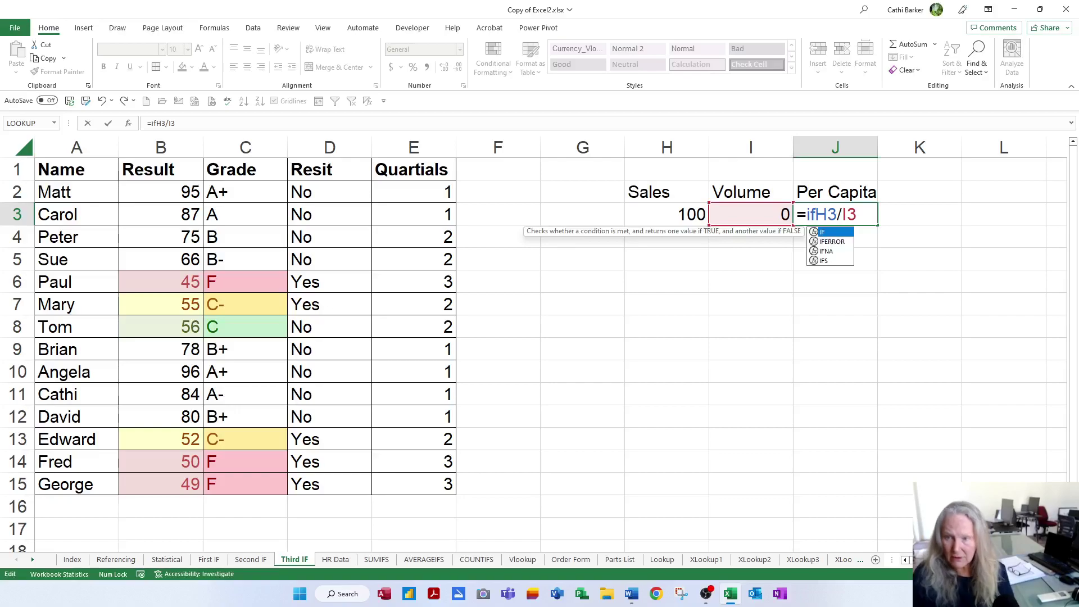
pyautogui.press('Tab')
pyautogui.write('is')
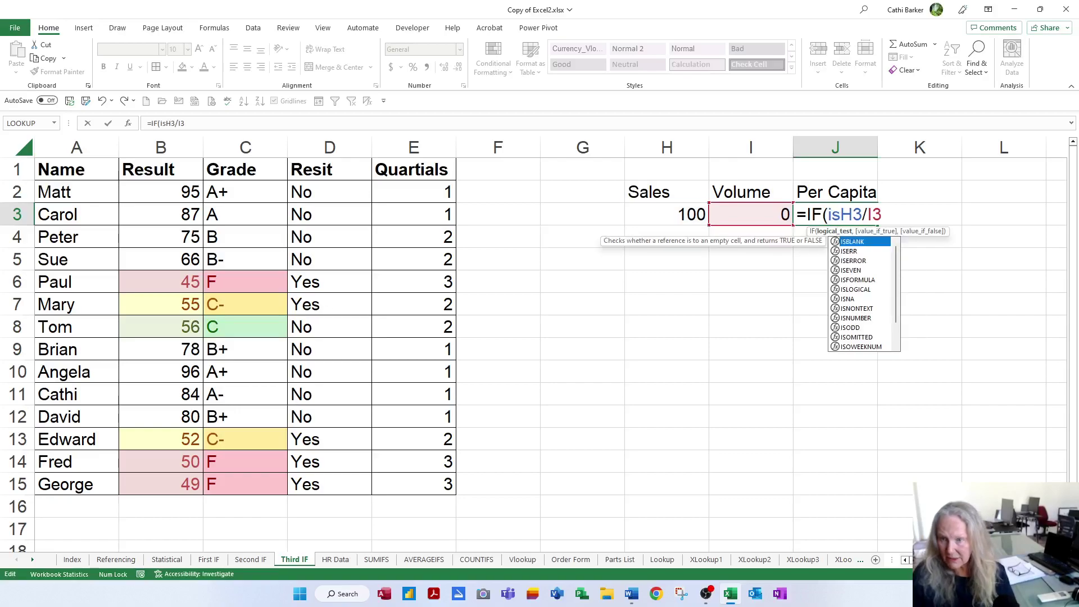
pyautogui.write('e')
pyautogui.press('Tab')
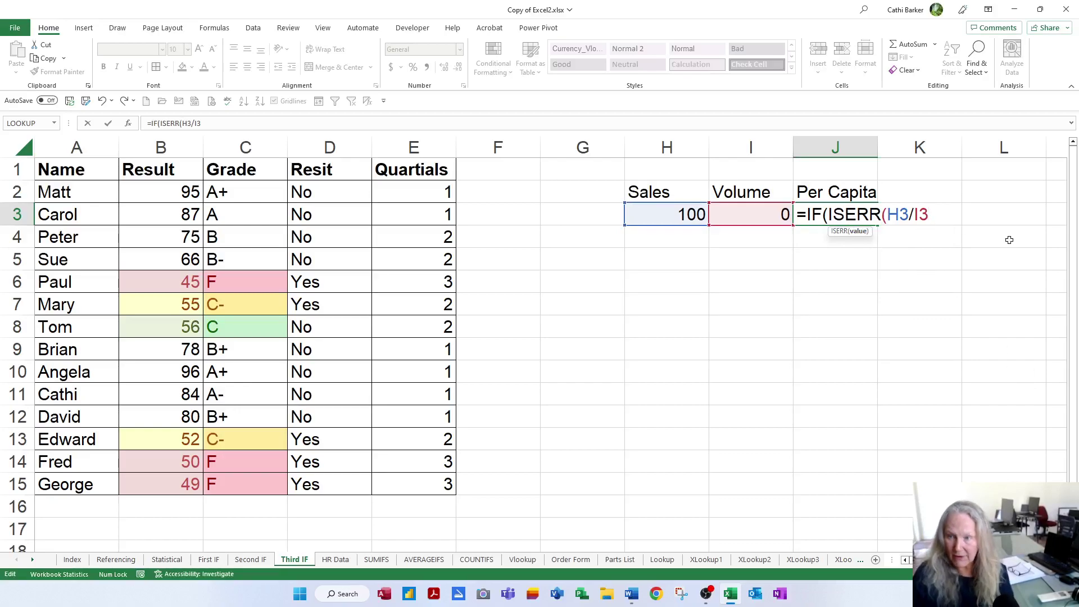
pyautogui.write('),')
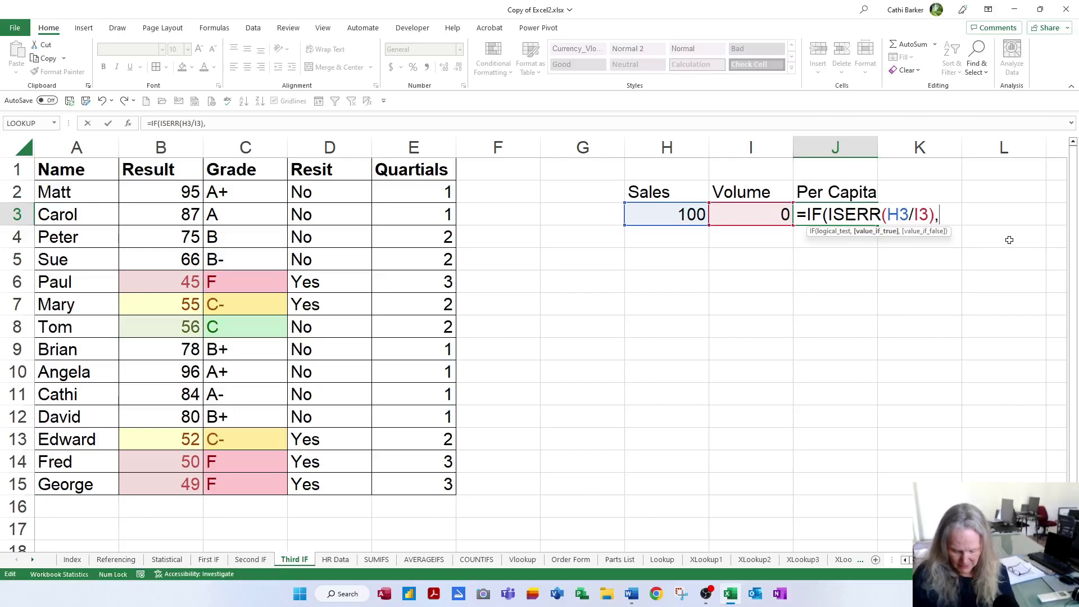
# Complete the J3 formula so it returns 0 on an error and H3/I3 otherwise.
pyautogui.write('0,')
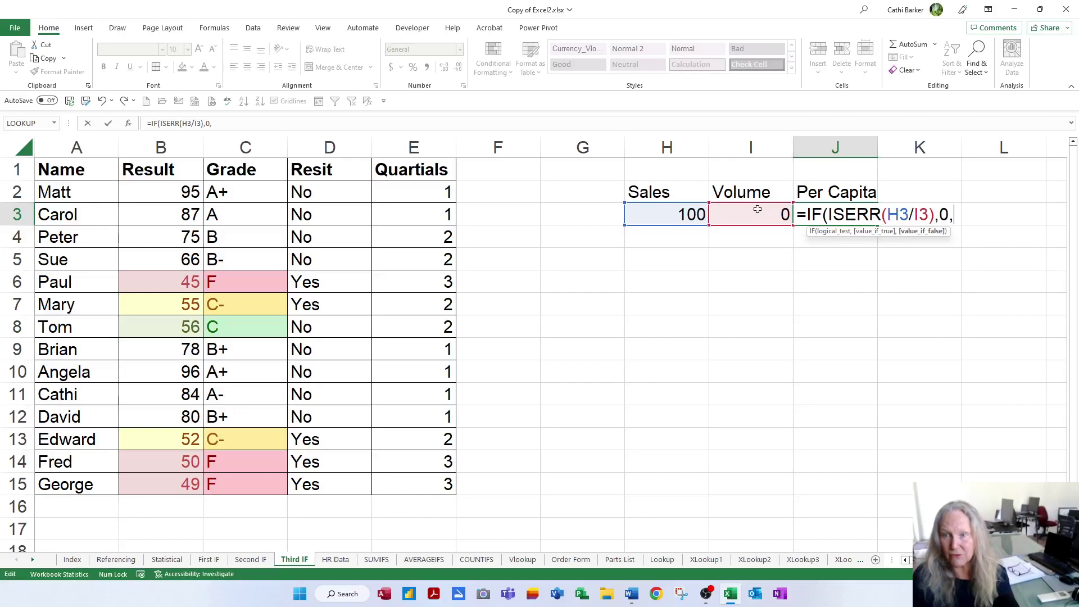
pyautogui.click(687, 214)
pyautogui.write('/')
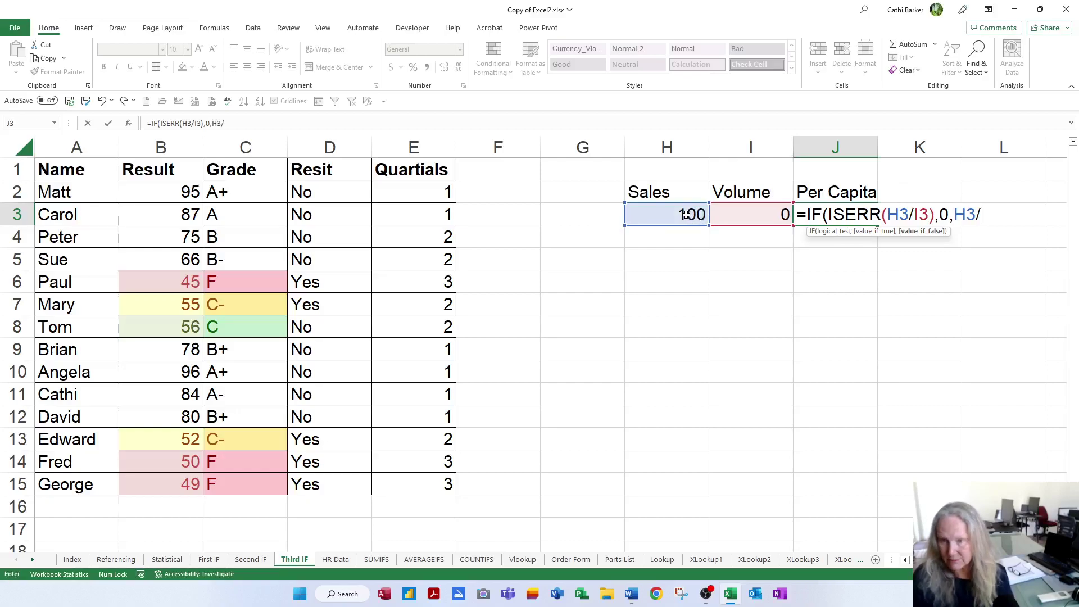
pyautogui.click(734, 220)
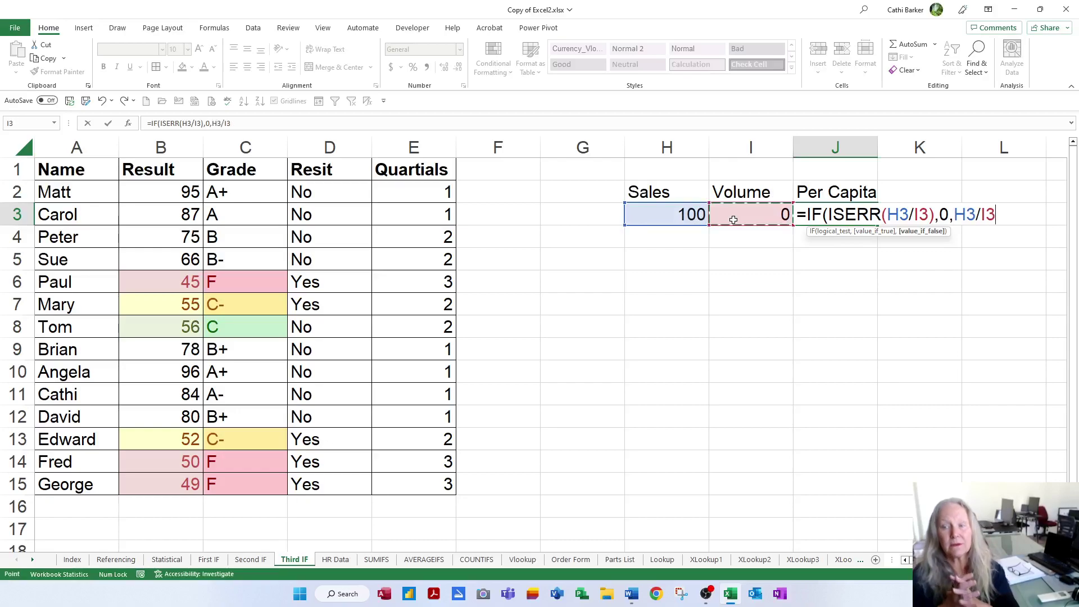
pyautogui.write(')')
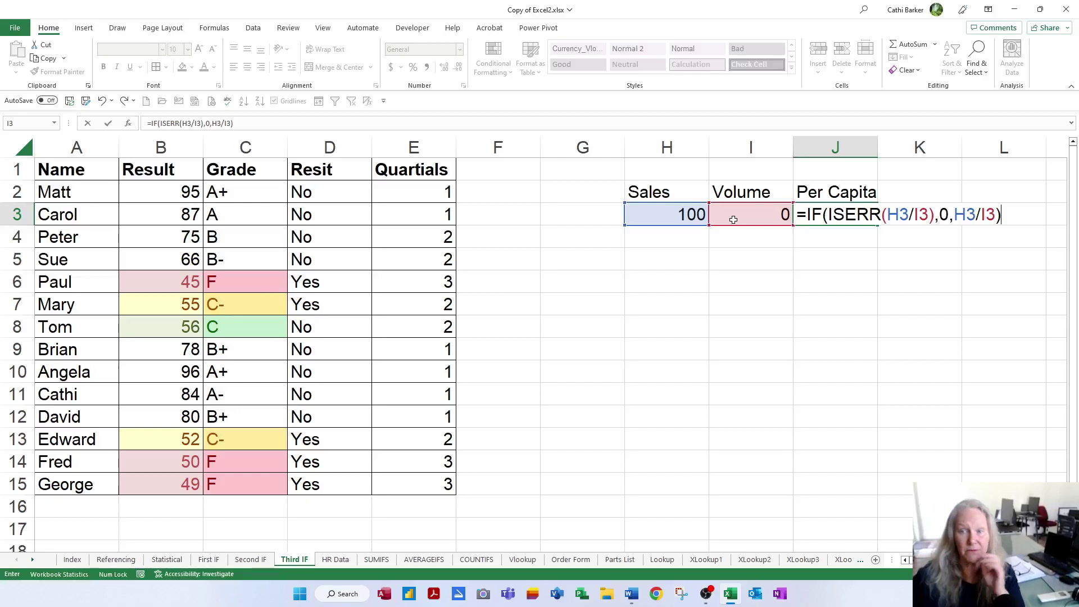
pyautogui.press('Return')
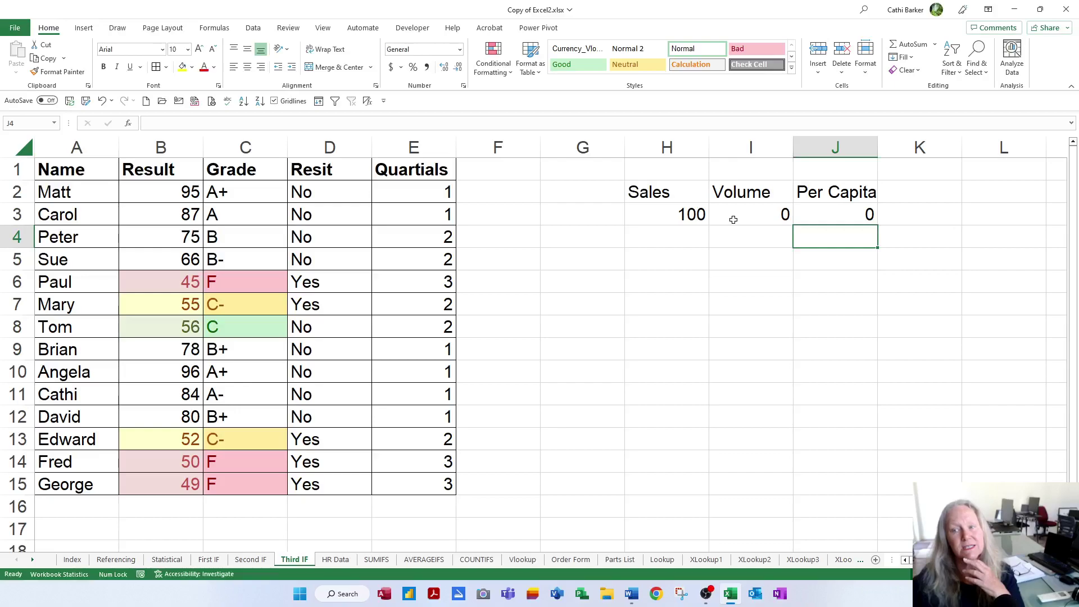
pyautogui.press('Up')
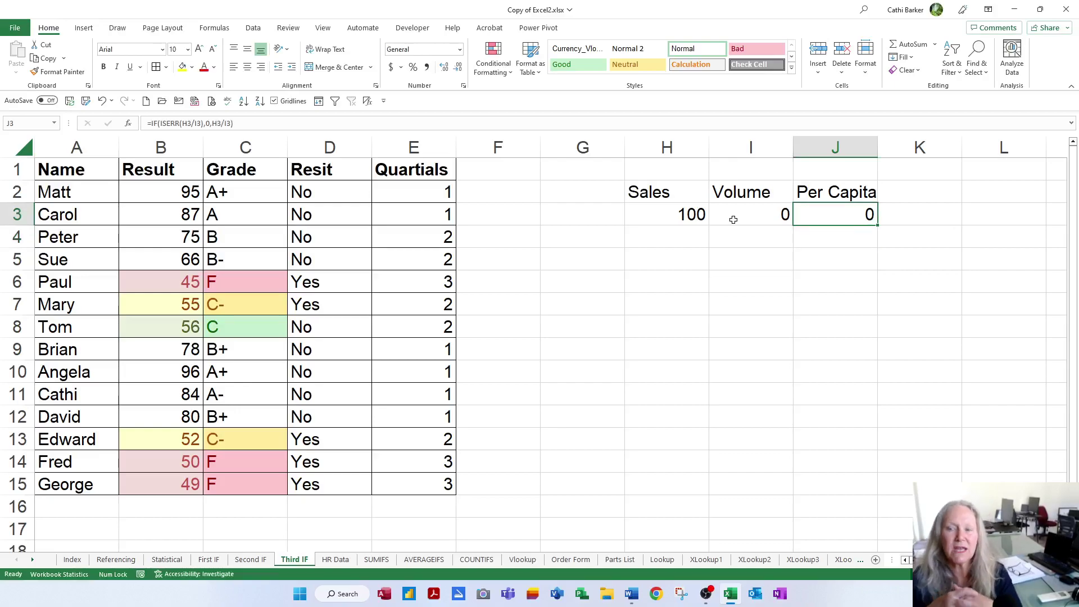